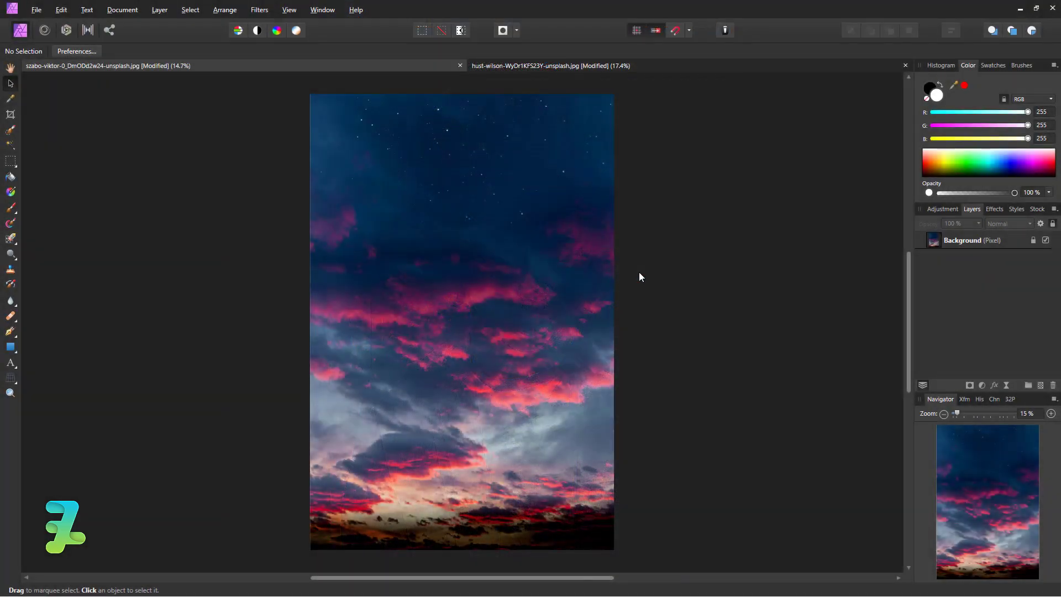
# Step: Create a new 61 × 91 cm poster document with centimetre units
pyautogui.click(35, 10)
pyautogui.click(35, 37)
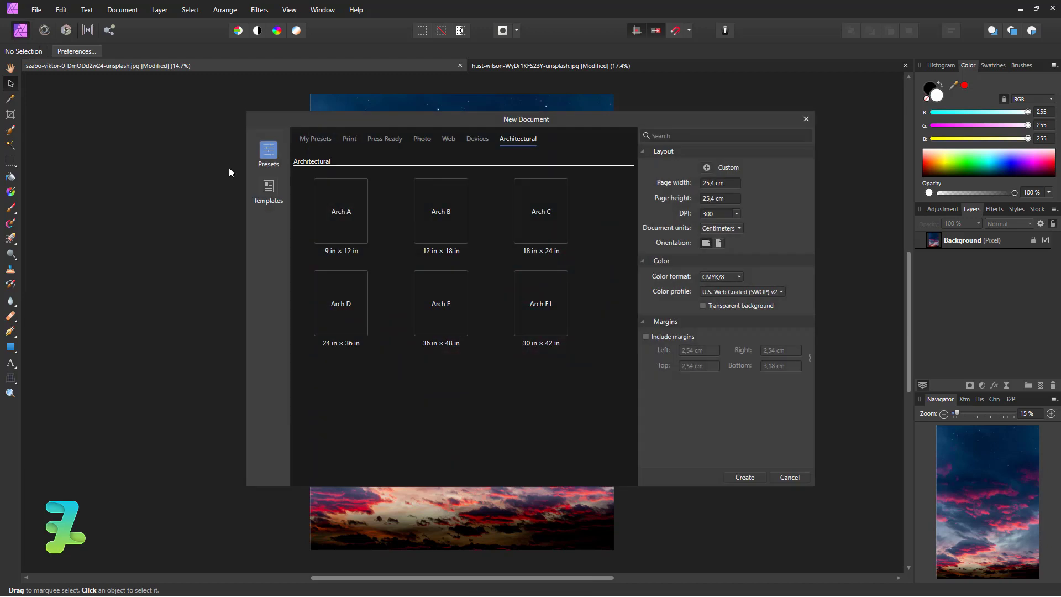
pyautogui.click(731, 229)
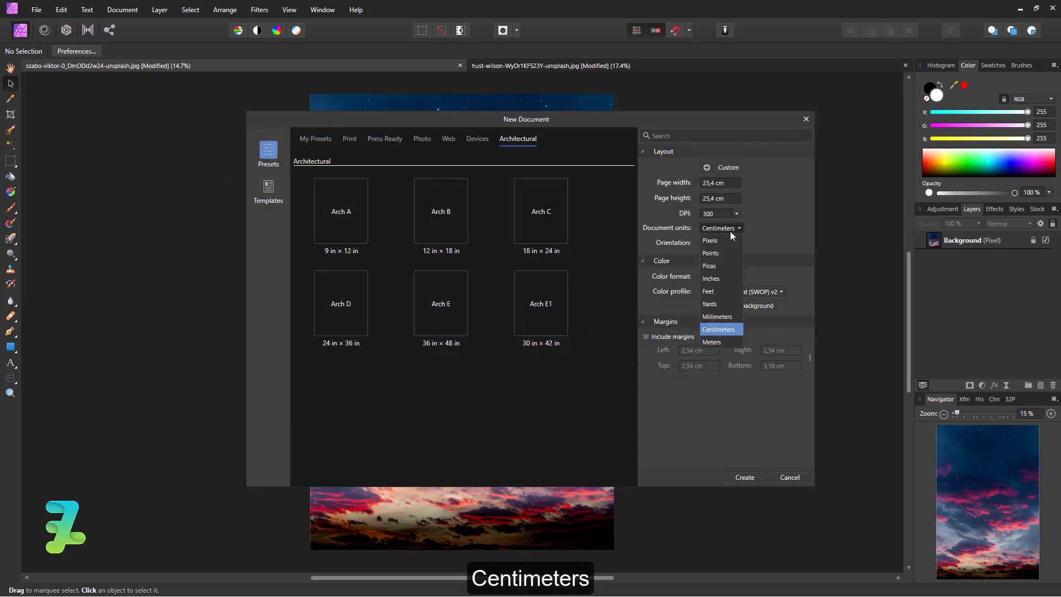
pyautogui.click(721, 331)
pyautogui.click(711, 186)
pyautogui.write('61')
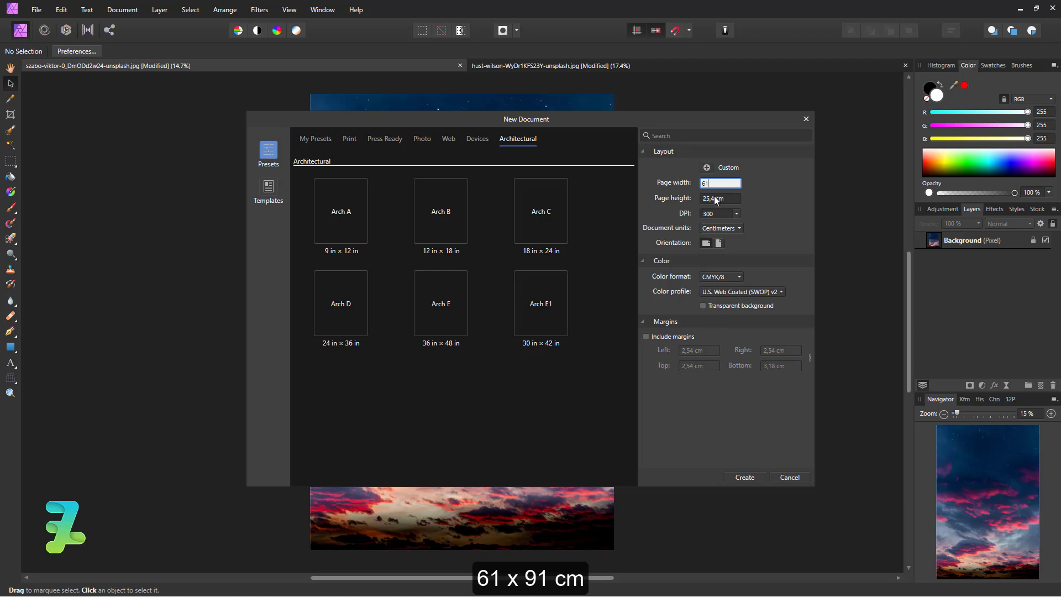
pyautogui.click(713, 200)
pyautogui.write('91')
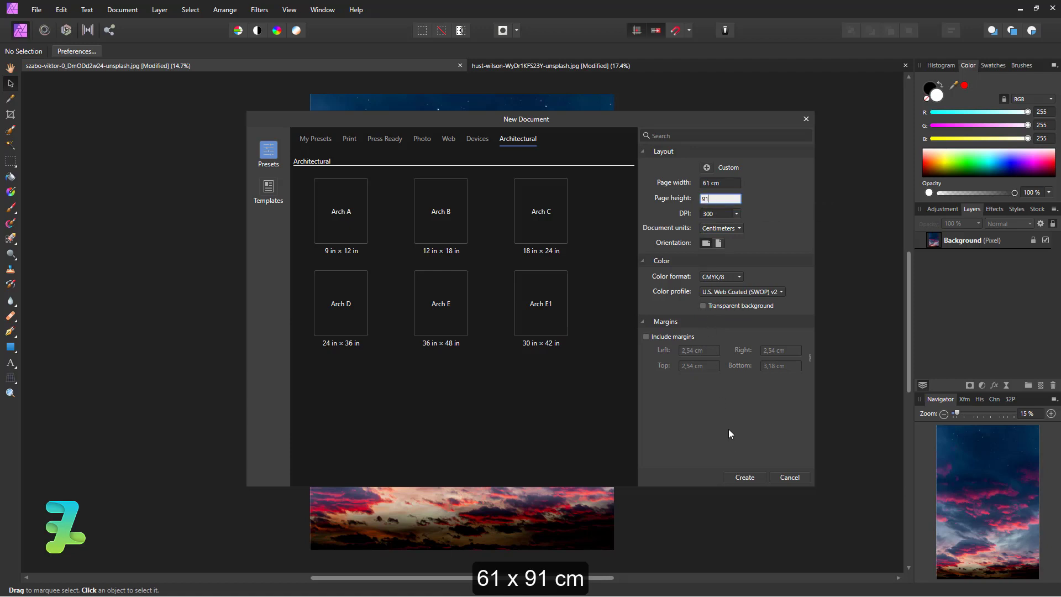
pyautogui.click(751, 477)
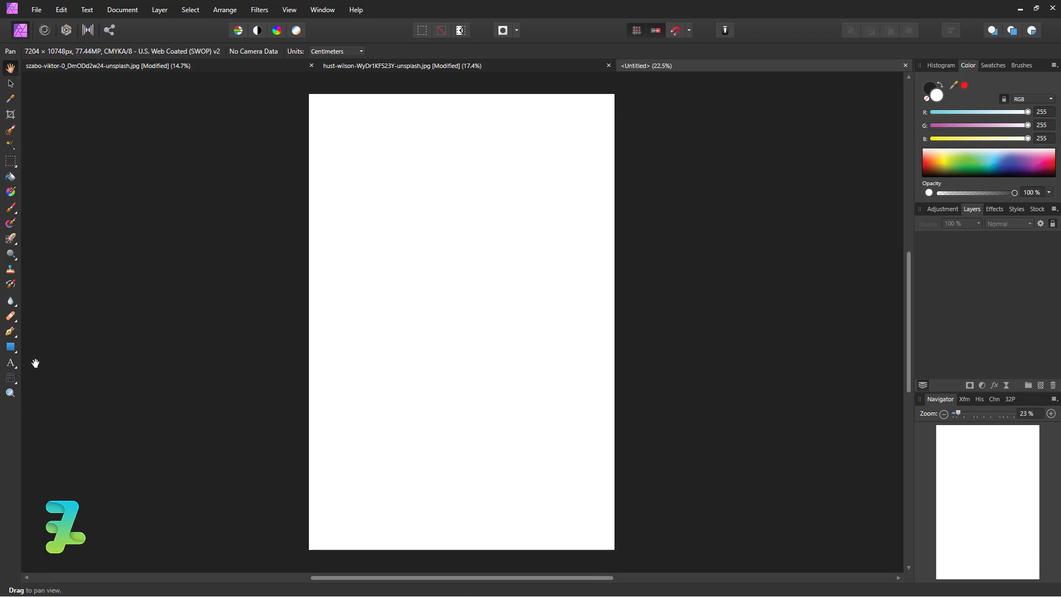
# Step: Add a new pixel layer and choose a linear gradient as the fill
pyautogui.click(1041, 386)
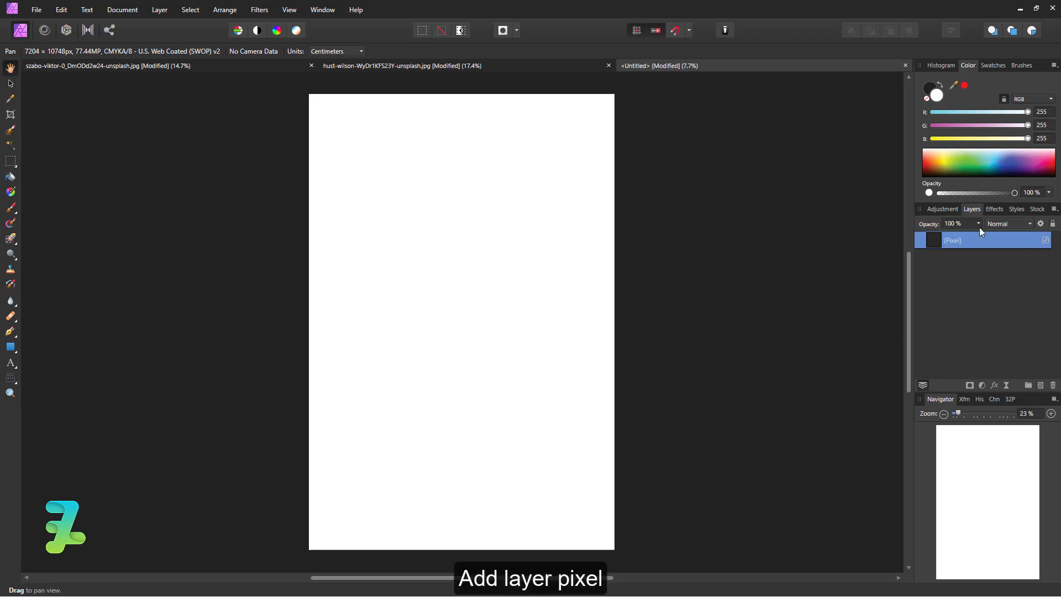
pyautogui.click(10, 193)
pyautogui.click(166, 51)
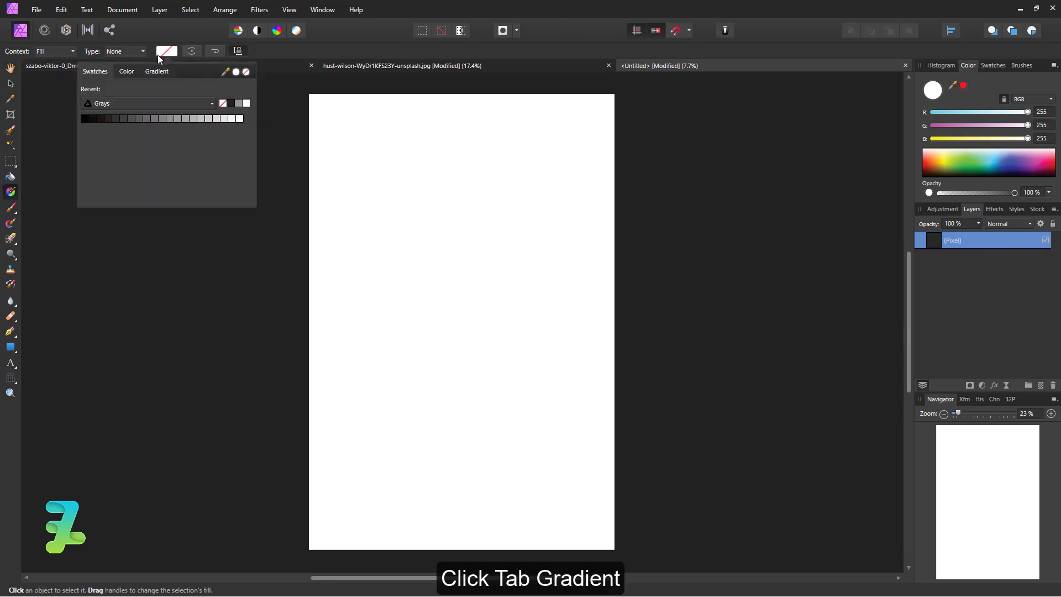
pyautogui.click(121, 72)
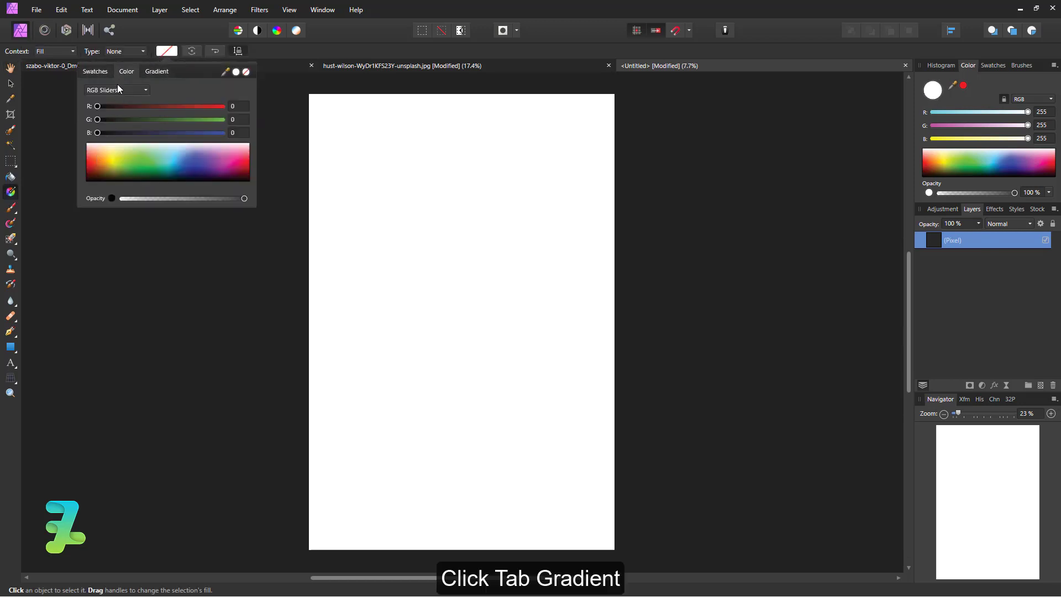
pyautogui.click(154, 75)
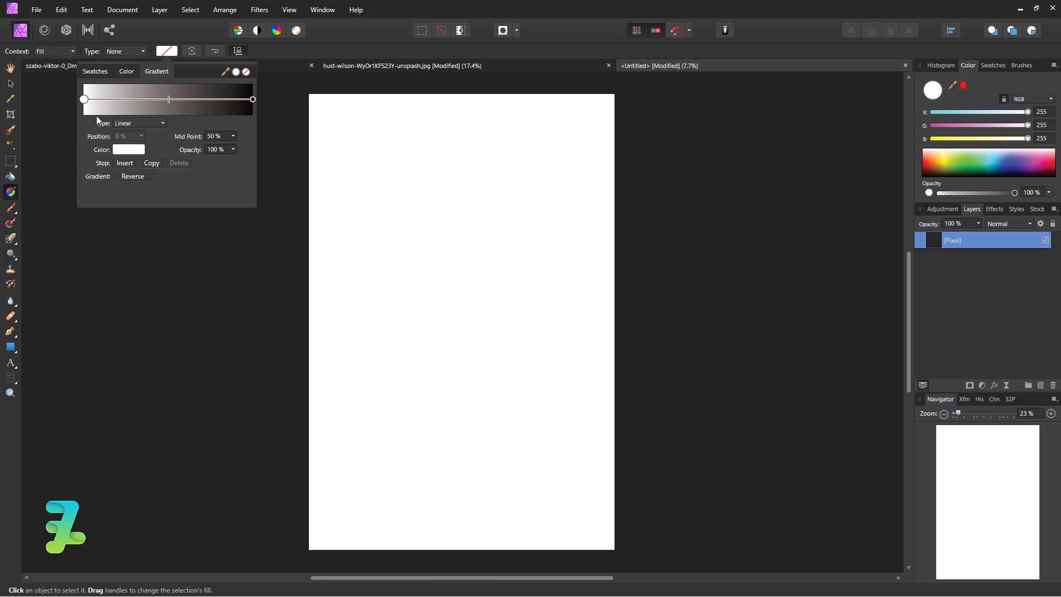
pyautogui.click(84, 99)
# Step: Make the gradient's start stop light cyan and its end stop pink
pyautogui.click(128, 149)
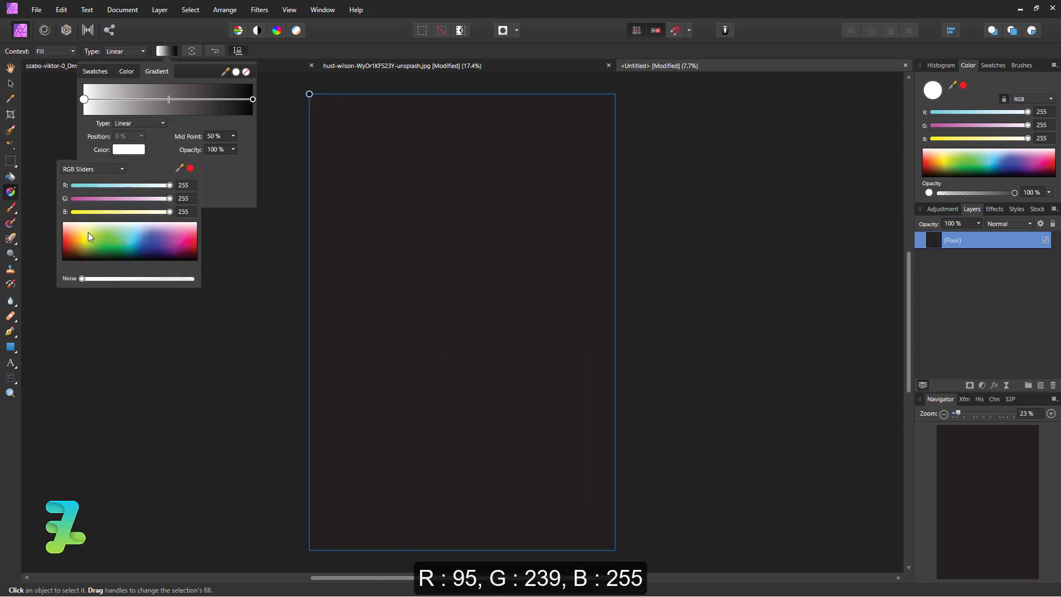
pyautogui.click(74, 242)
pyautogui.moveTo(74, 241); pyautogui.dragTo(131, 234)
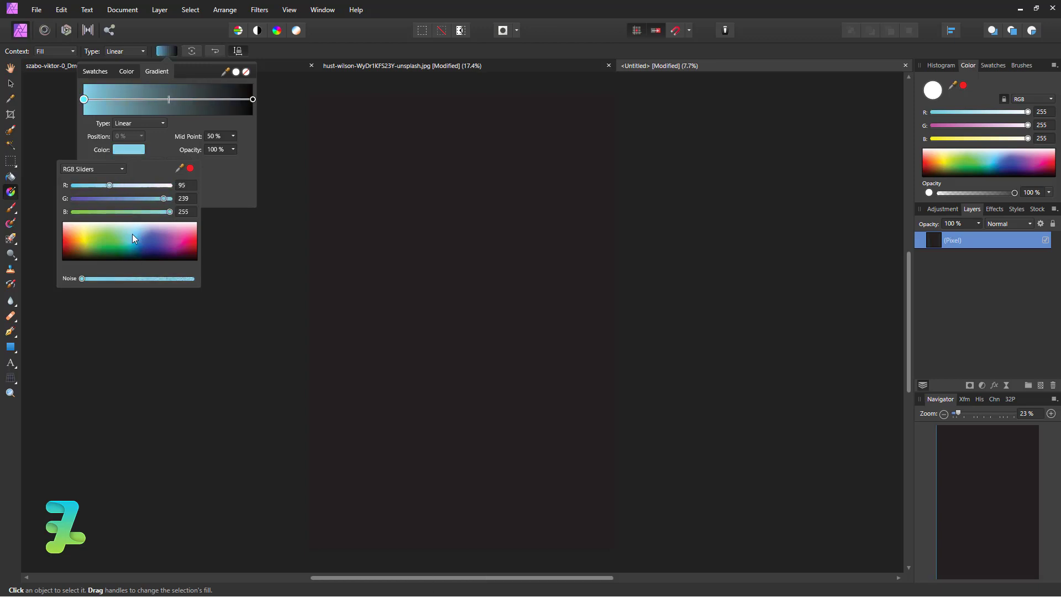
pyautogui.click(253, 100)
pyautogui.click(131, 150)
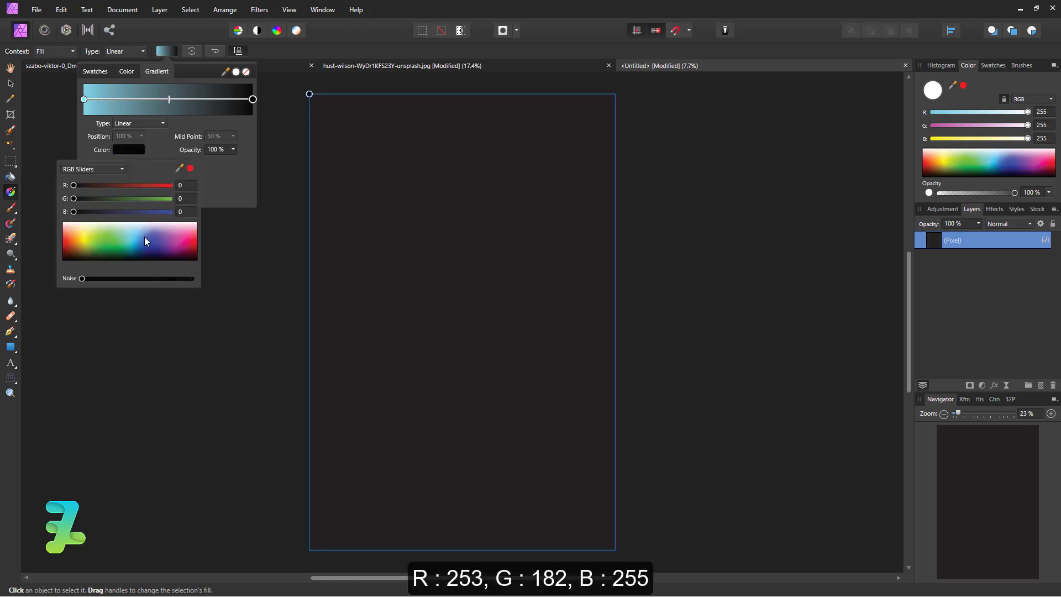
pyautogui.moveTo(145, 236); pyautogui.dragTo(174, 227)
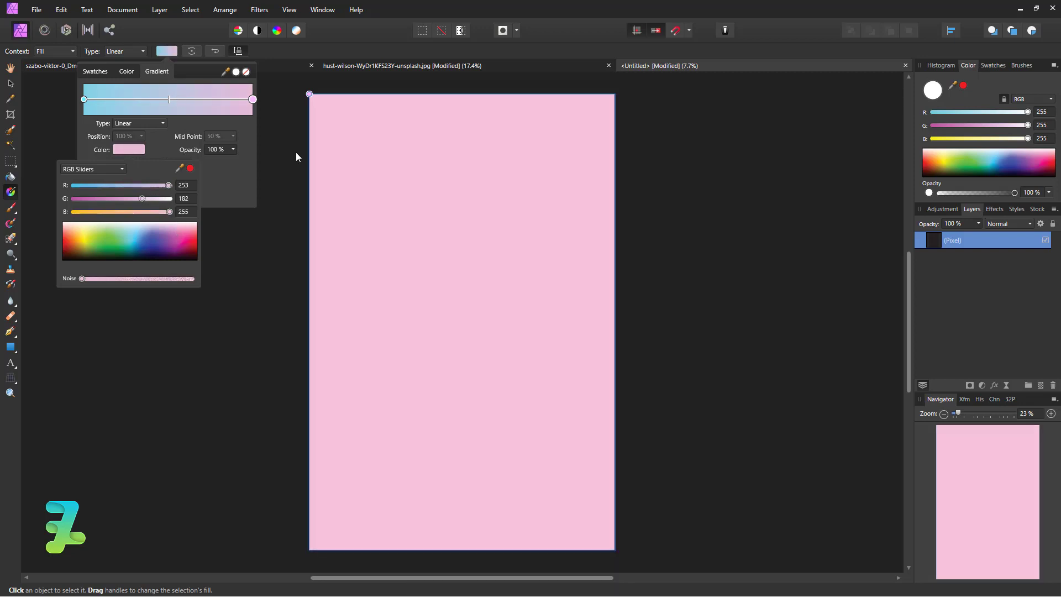
# Step: Lay the gradient vertically across the canvas, cyan at top and pink at bottom
pyautogui.moveTo(345, 126)
pyautogui.mouseDown()
pyautogui.moveTo(468, 278)
pyautogui.moveTo(532, 393)
pyautogui.moveTo(485, 366)
pyautogui.mouseUp()
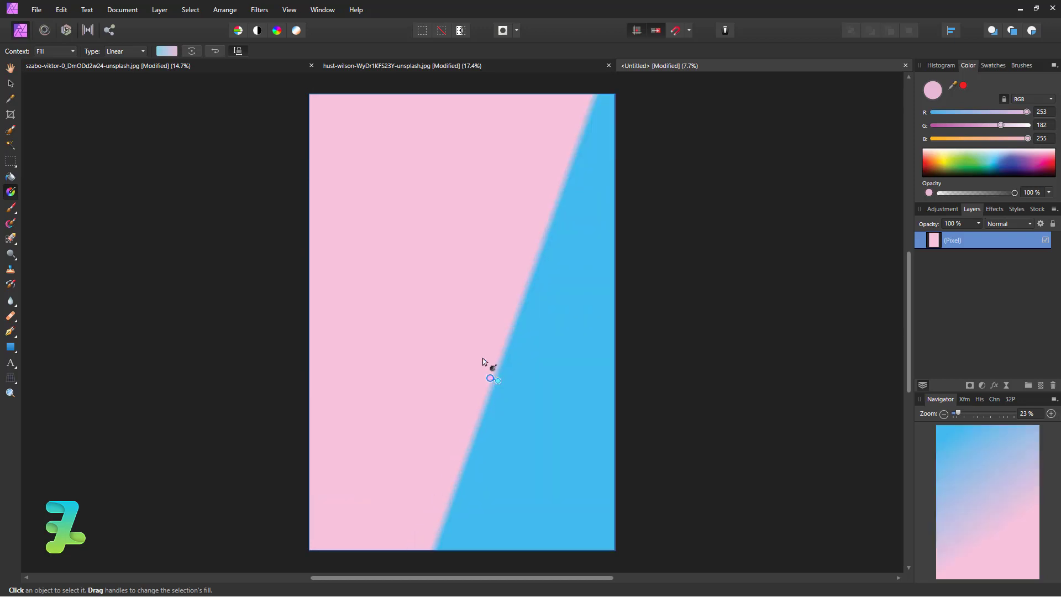
pyautogui.hotkey('ctrl', 'z')
pyautogui.hotkey('ctrl', 'z')
pyautogui.hotkey('ctrl', 'z')
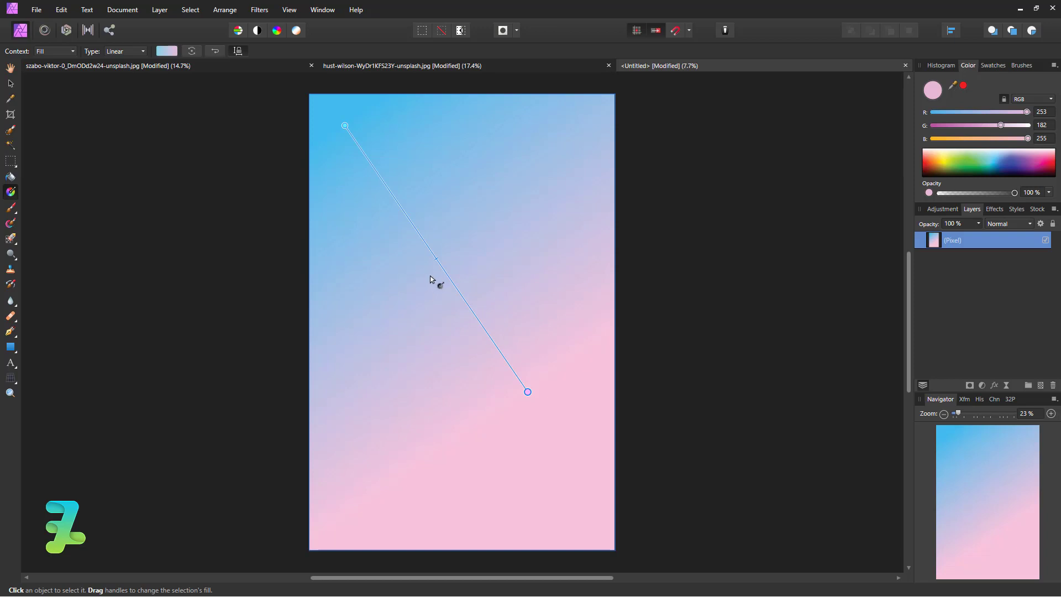
pyautogui.moveTo(329, 132)
pyautogui.mouseDown()
pyautogui.moveTo(525, 445)
pyautogui.moveTo(454, 415)
pyautogui.moveTo(464, 448)
pyautogui.moveTo(353, 470)
pyautogui.mouseUp()
pyautogui.moveTo(467, 184)
pyautogui.mouseDown()
pyautogui.moveTo(458, 398)
pyautogui.moveTo(467, 374)
pyautogui.moveTo(481, 379)
pyautogui.mouseUp()
pyautogui.hotkey('ctrl', 'z')
pyautogui.moveTo(458, 202)
pyautogui.mouseDown()
pyautogui.moveTo(486, 331)
pyautogui.moveTo(464, 435)
pyautogui.mouseUp()
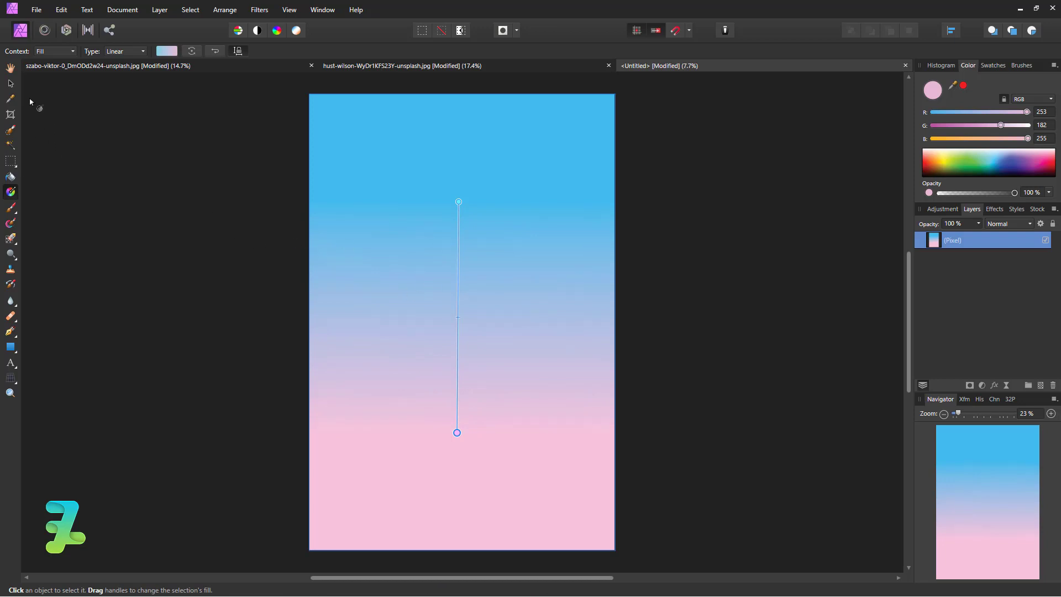
# Step: Draw a large white circle on the canvas with the Ellipse tool
pyautogui.click(11, 85)
pyautogui.click(12, 348)
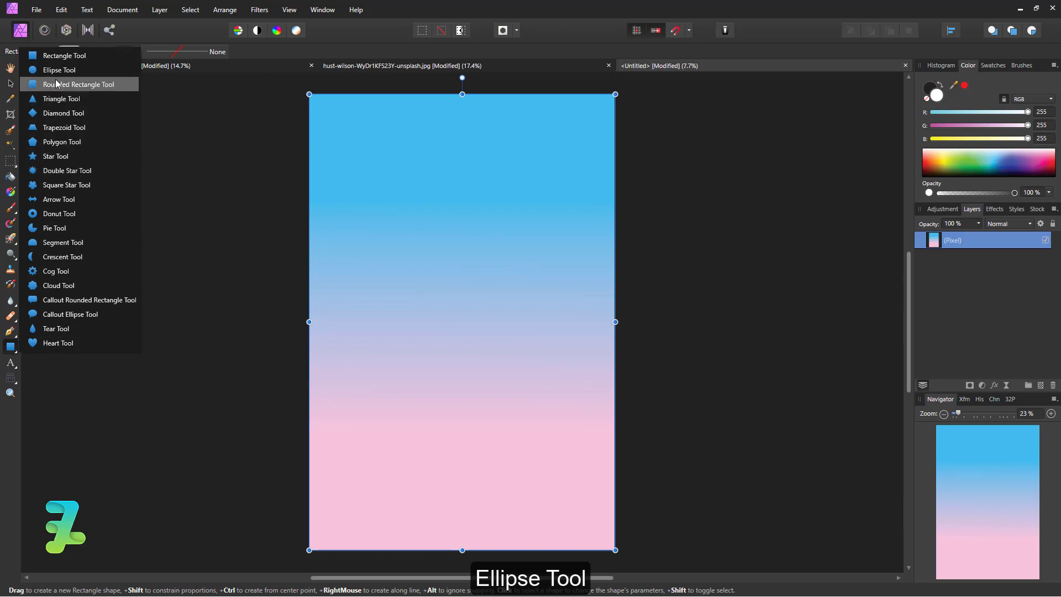
pyautogui.click(57, 70)
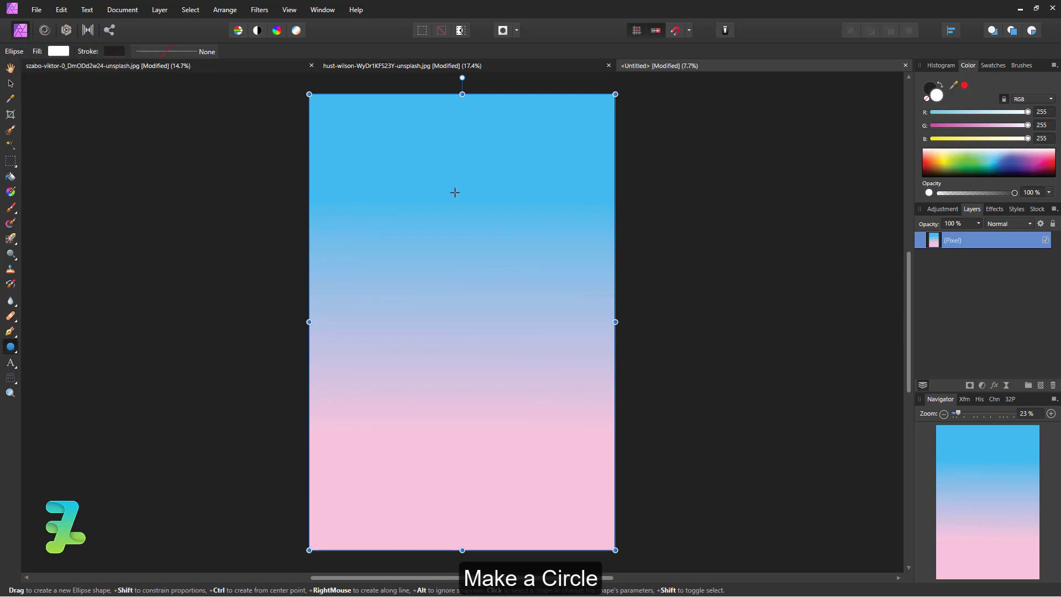
pyautogui.moveTo(326, 145); pyautogui.dragTo(541, 487)
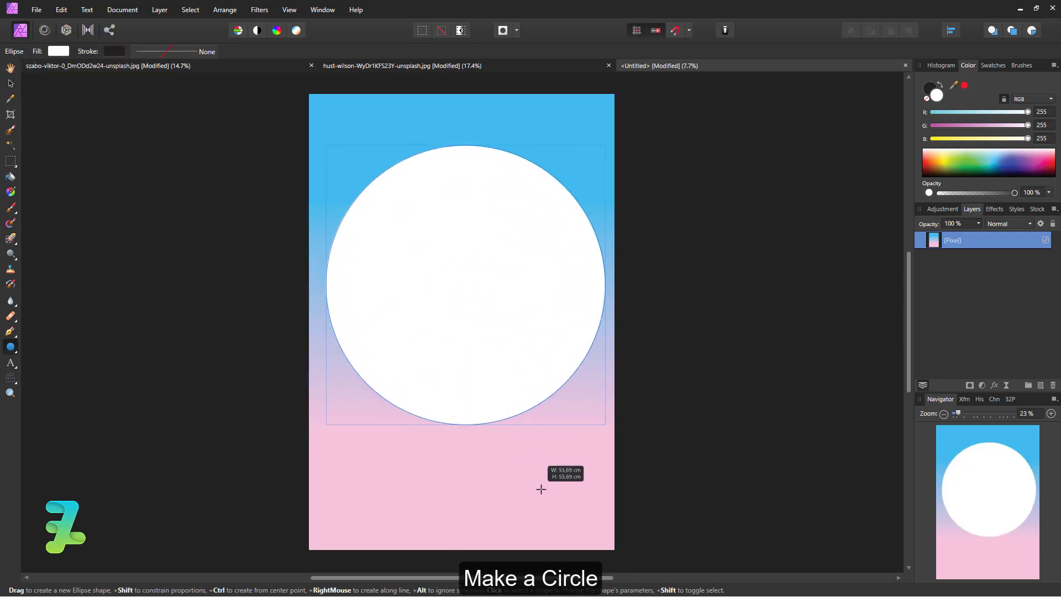
# Step: Centre the circle horizontally and vertically on the canvas, then bring up the sky photo
pyautogui.hotkey('ctrl', 'a')
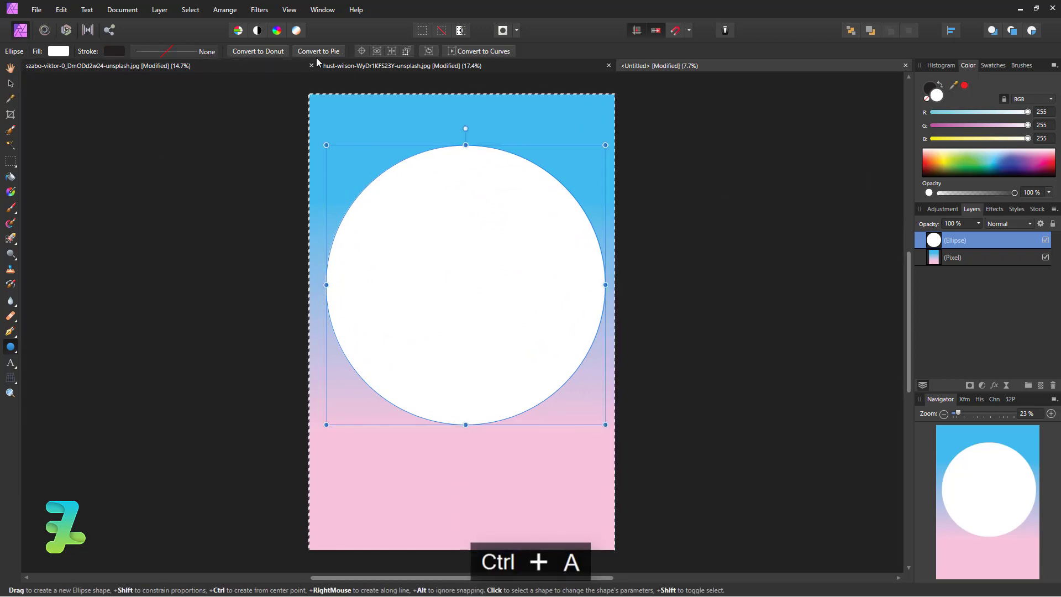
pyautogui.click(10, 82)
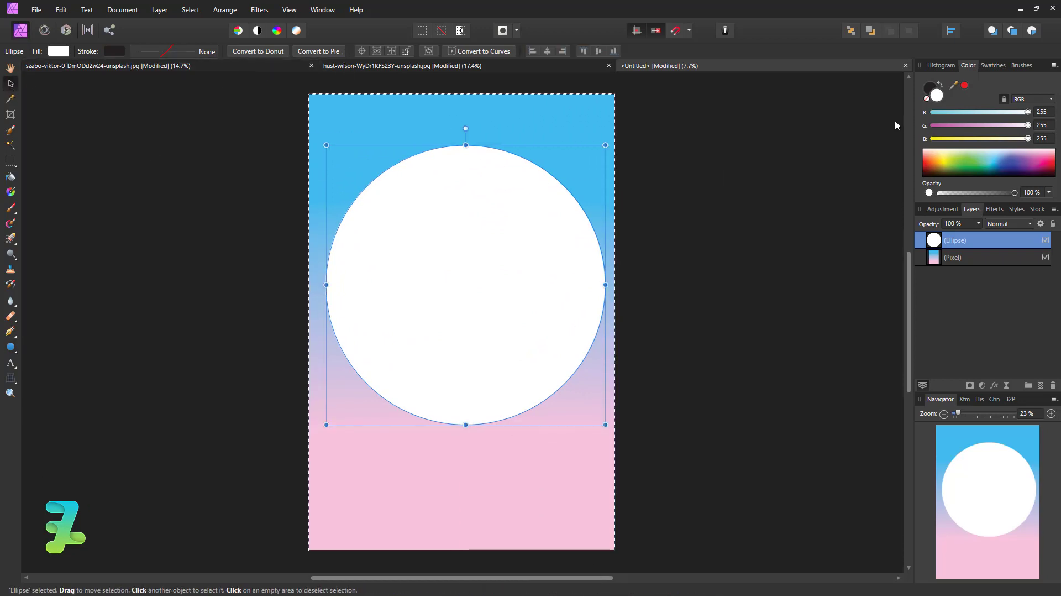
pyautogui.click(547, 51)
pyautogui.click(599, 52)
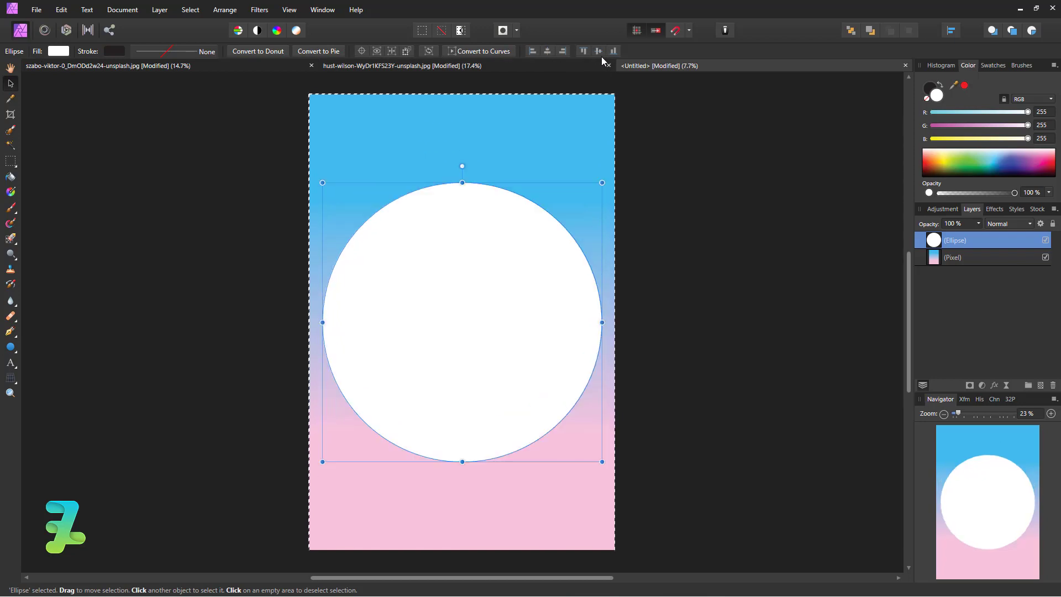
pyautogui.hotkey('ctrl', 'd')
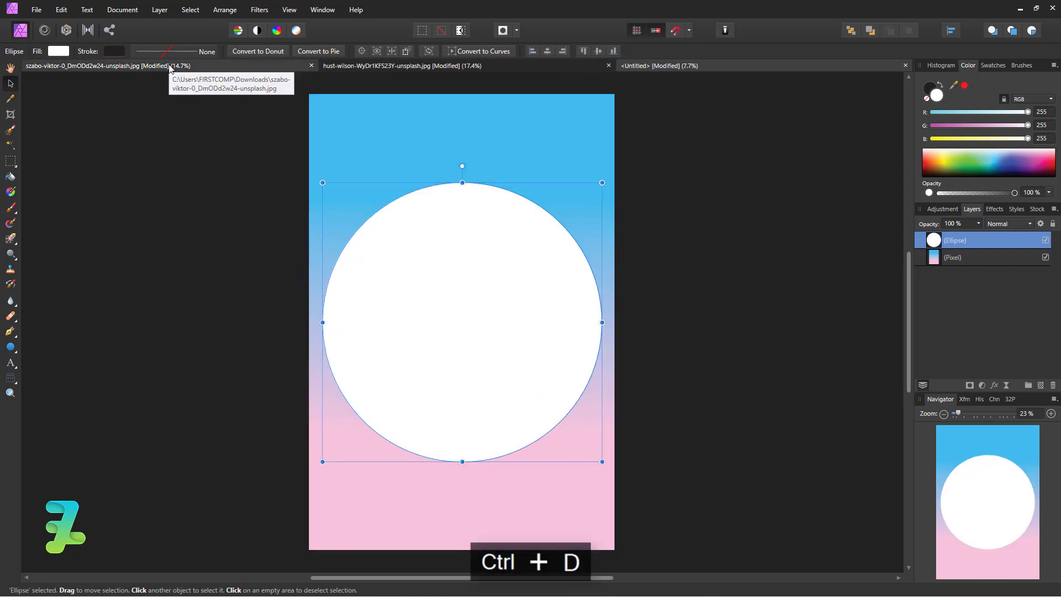
pyautogui.click(169, 64)
# Step: Copy the sunset sky image layer into the poster document
pyautogui.moveTo(190, 68); pyautogui.dragTo(171, 257)
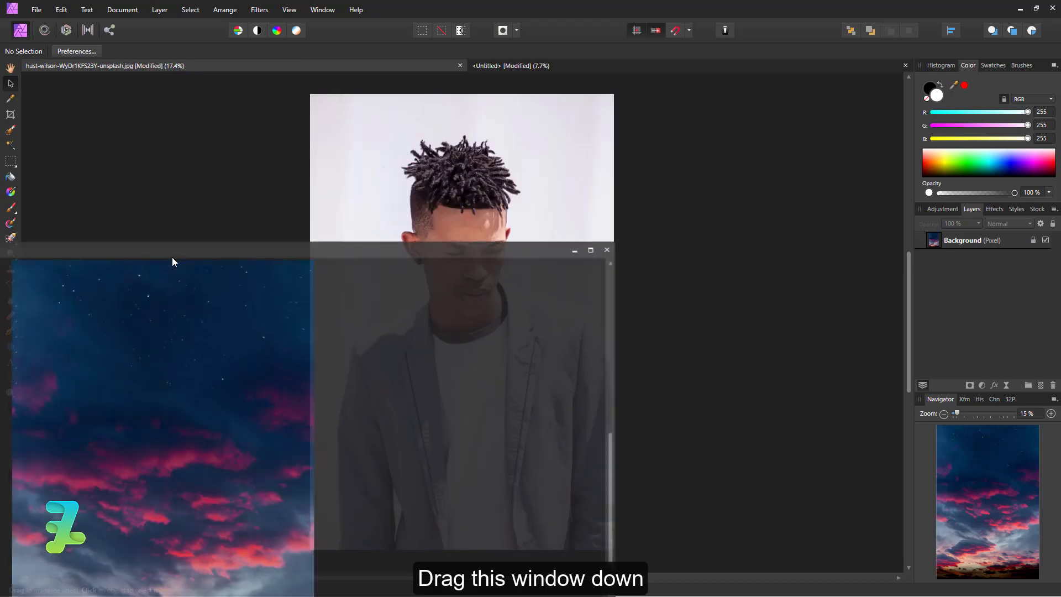
pyautogui.click(482, 68)
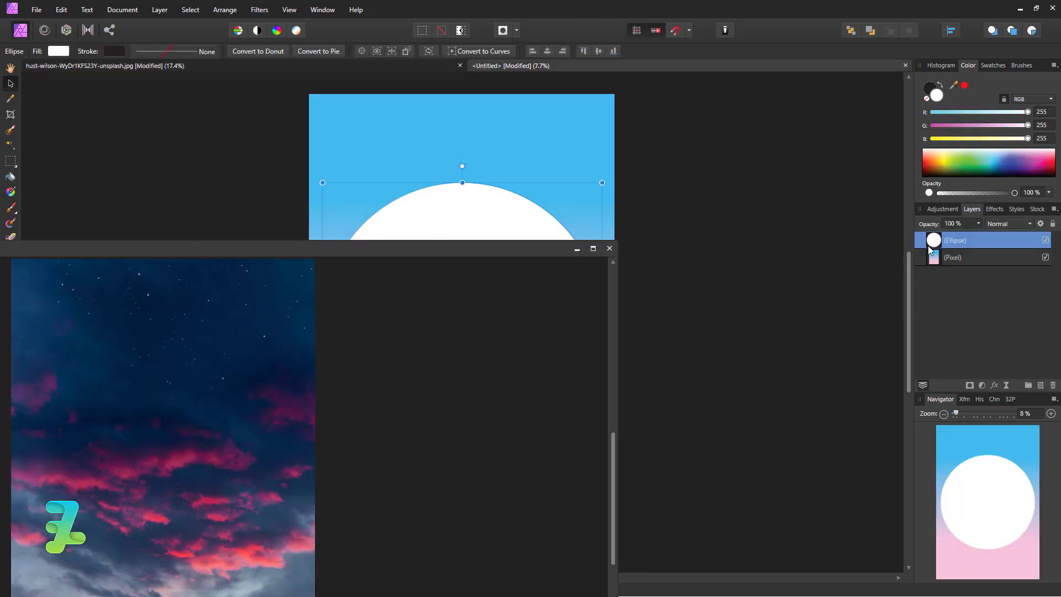
pyautogui.click(322, 314)
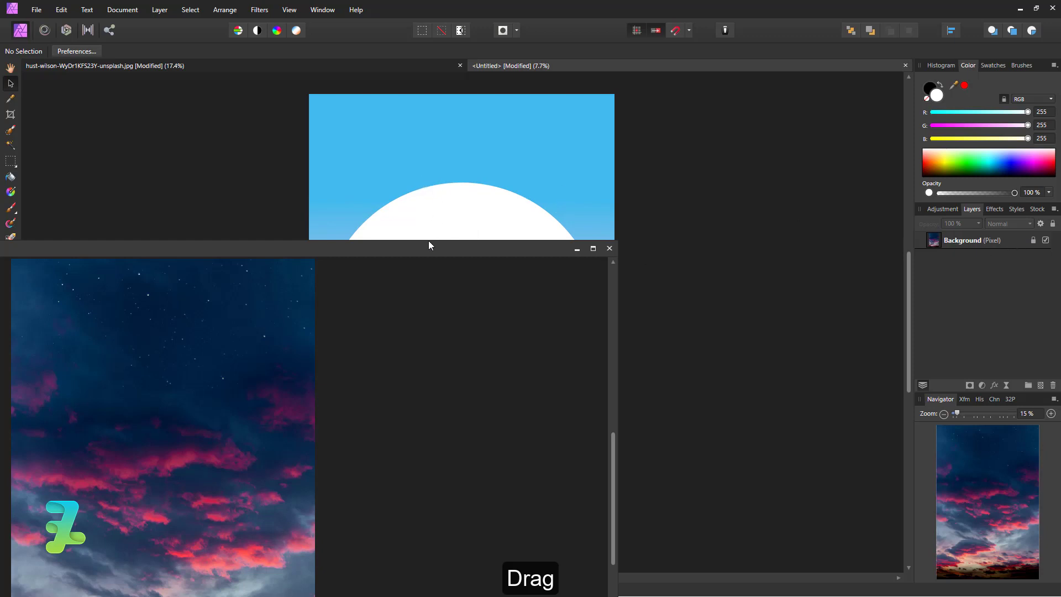
pyautogui.click(1013, 243)
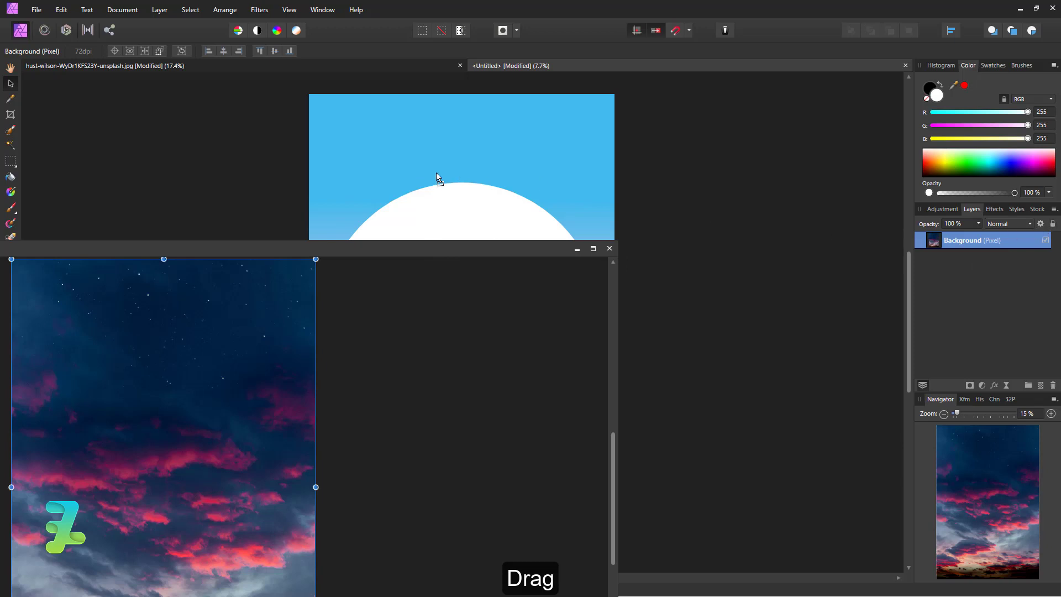
pyautogui.moveTo(833, 232); pyautogui.dragTo(436, 173)
pyautogui.moveTo(370, 247)
pyautogui.mouseDown()
pyautogui.moveTo(595, 177)
pyautogui.moveTo(707, 65)
pyautogui.mouseUp()
pyautogui.click(459, 62)
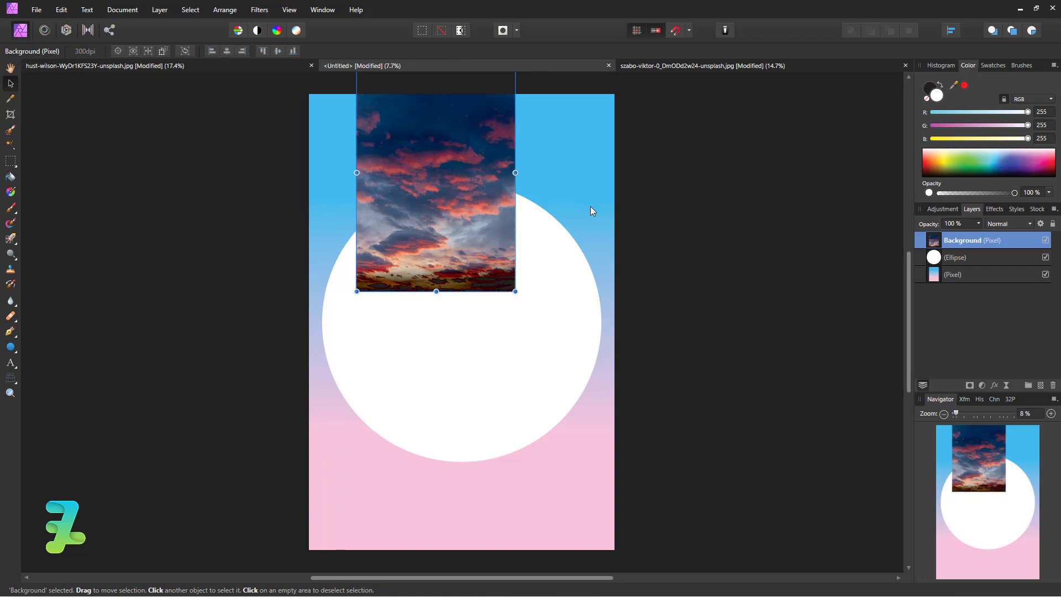
# Step: Enlarge the sky image over the canvas and clip it inside the ellipse layer
pyautogui.moveTo(516, 292); pyautogui.dragTo(662, 511)
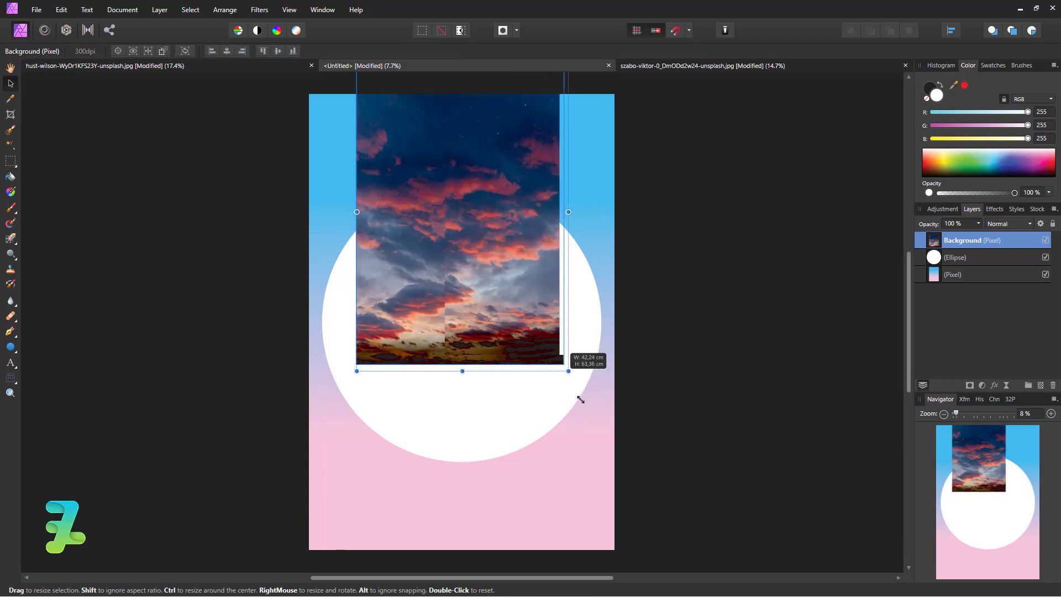
pyautogui.moveTo(525, 354); pyautogui.dragTo(479, 376)
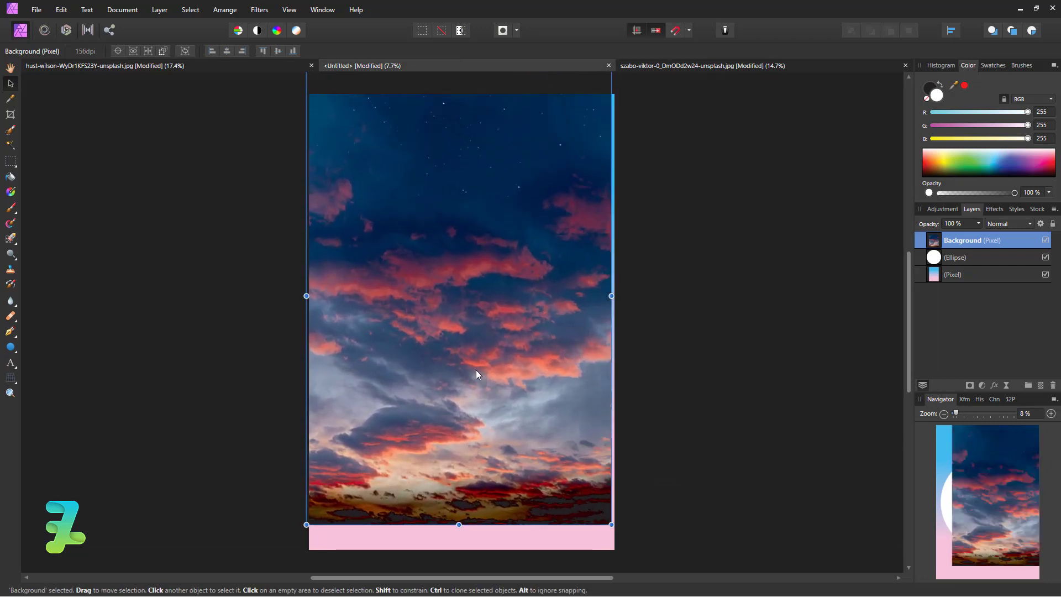
pyautogui.moveTo(983, 242); pyautogui.dragTo(998, 259)
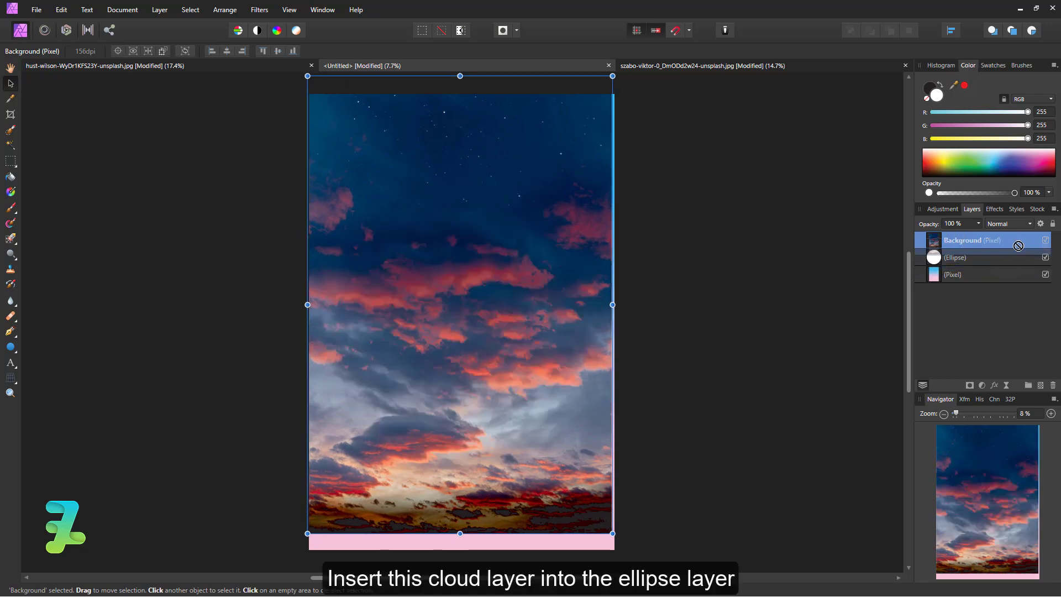
pyautogui.moveTo(998, 260); pyautogui.dragTo(1020, 258)
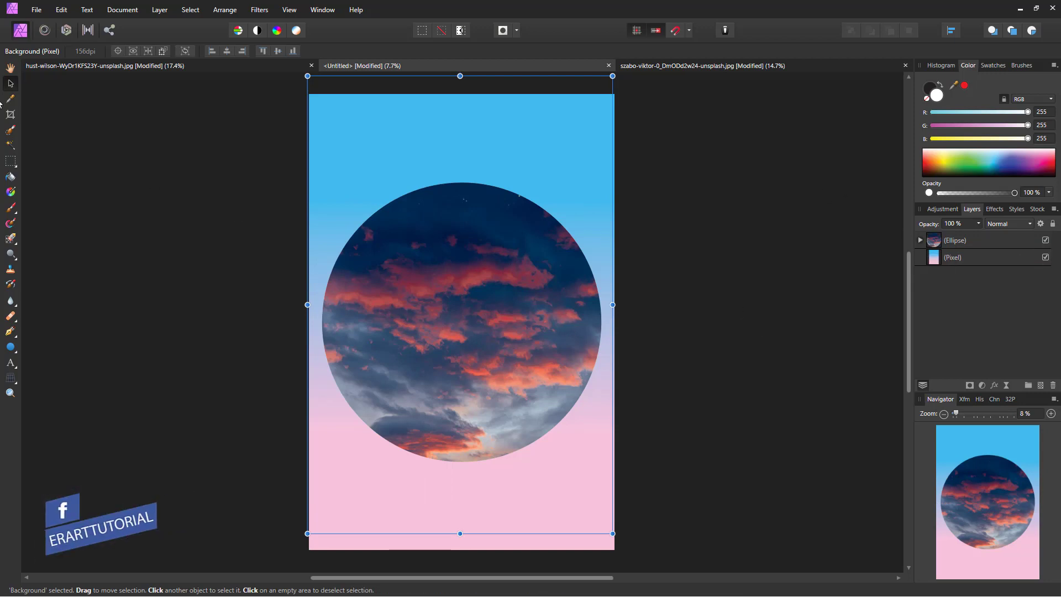
# Step: Bring the cut-out portrait layer from the portrait photo into the poster
pyautogui.click(170, 65)
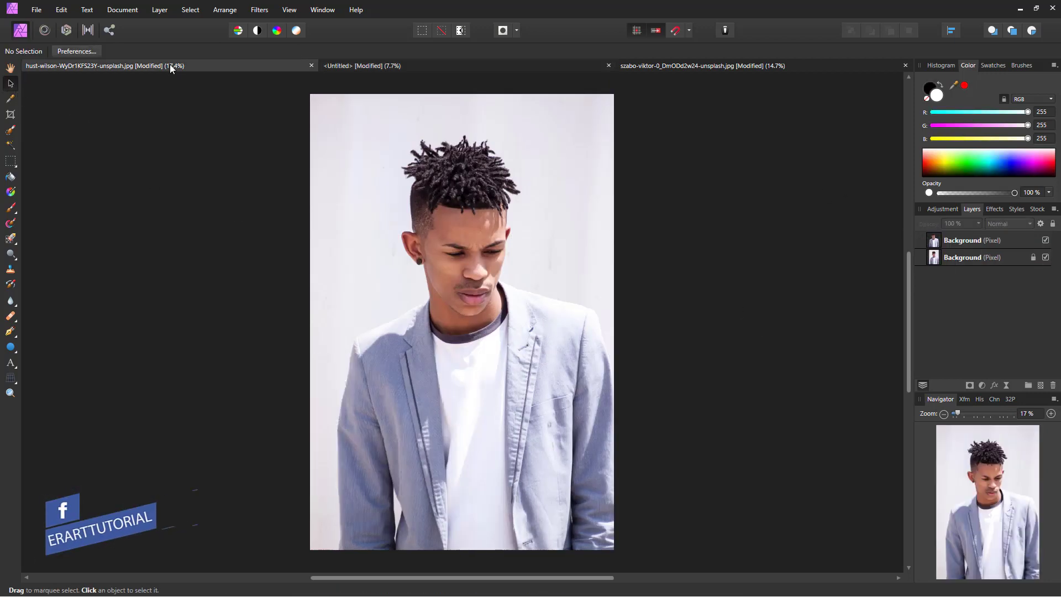
pyautogui.click(1047, 259)
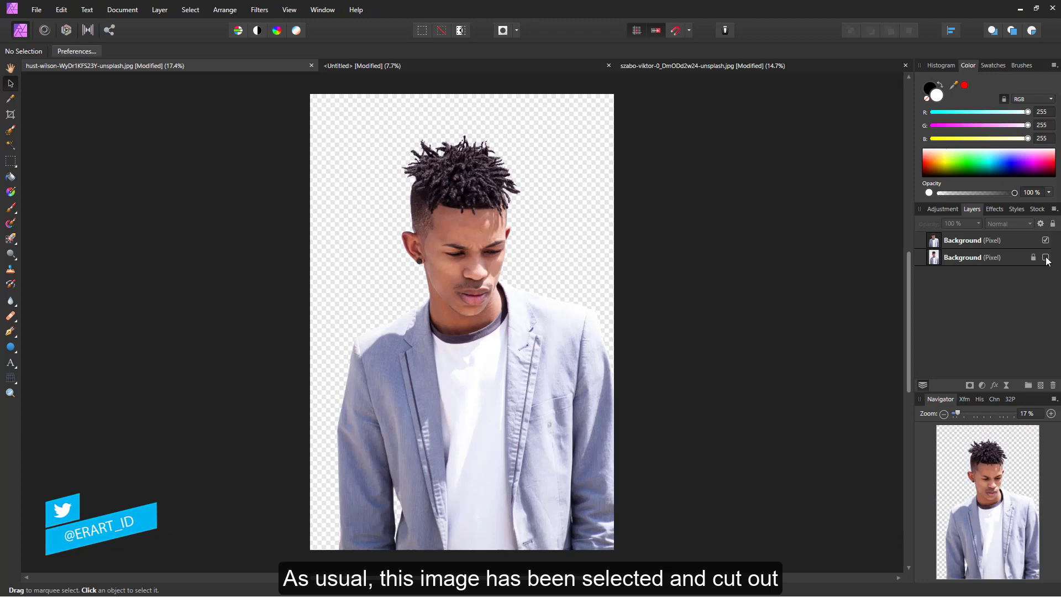
pyautogui.click(1047, 259)
pyautogui.click(1047, 258)
pyautogui.click(975, 240)
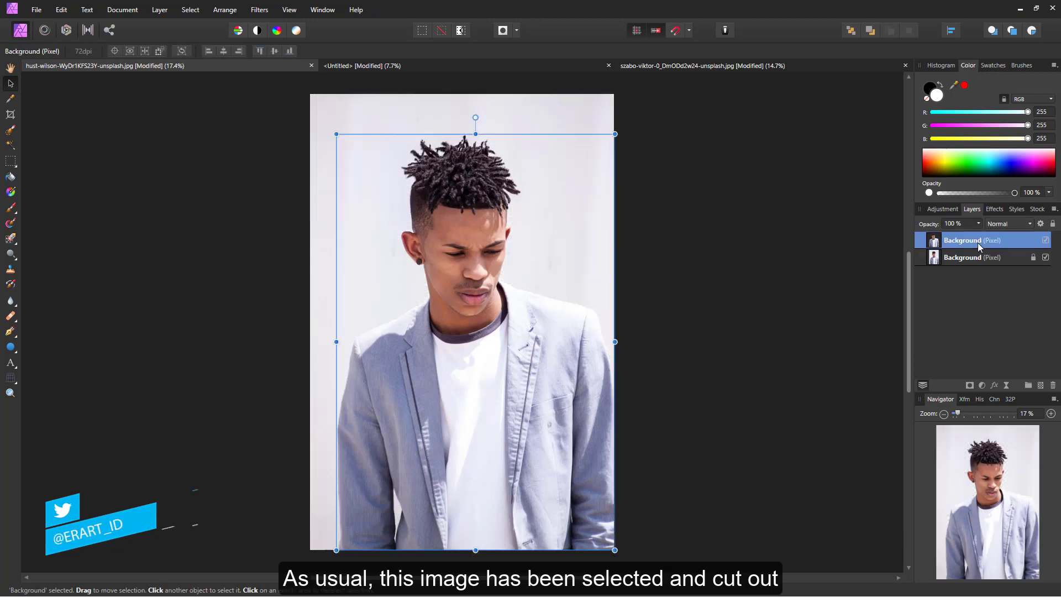
pyautogui.moveTo(251, 63); pyautogui.dragTo(211, 218)
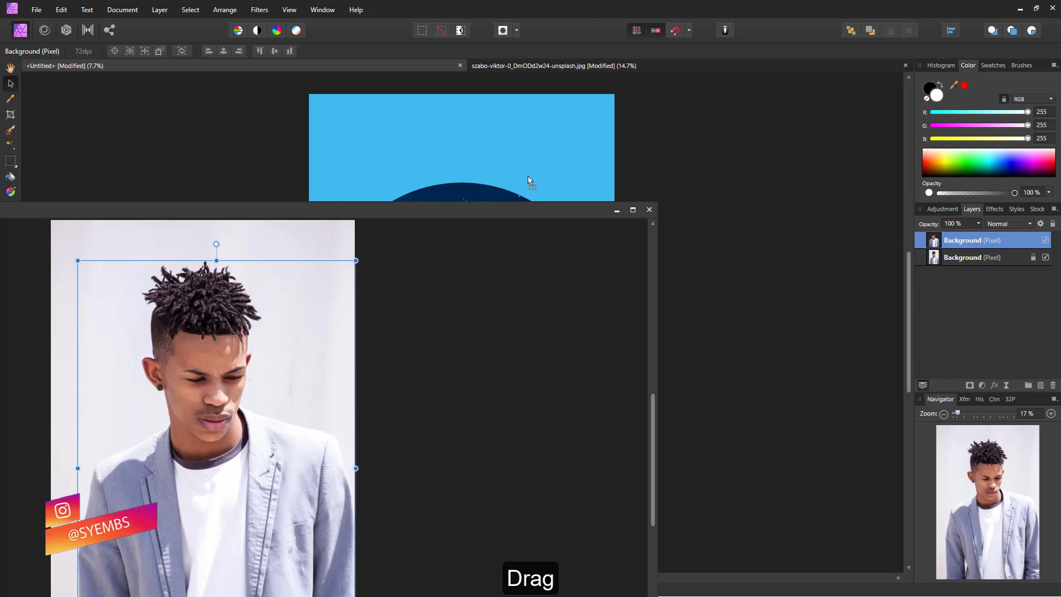
pyautogui.moveTo(938, 243)
pyautogui.mouseDown()
pyautogui.moveTo(529, 175)
pyautogui.moveTo(665, 64)
pyautogui.mouseUp()
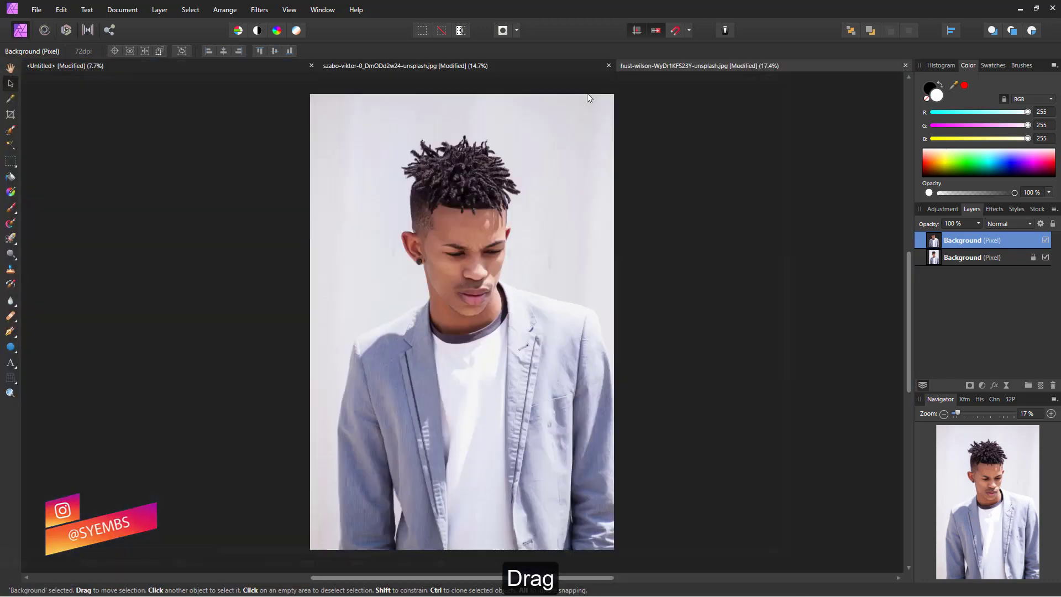
pyautogui.click(295, 72)
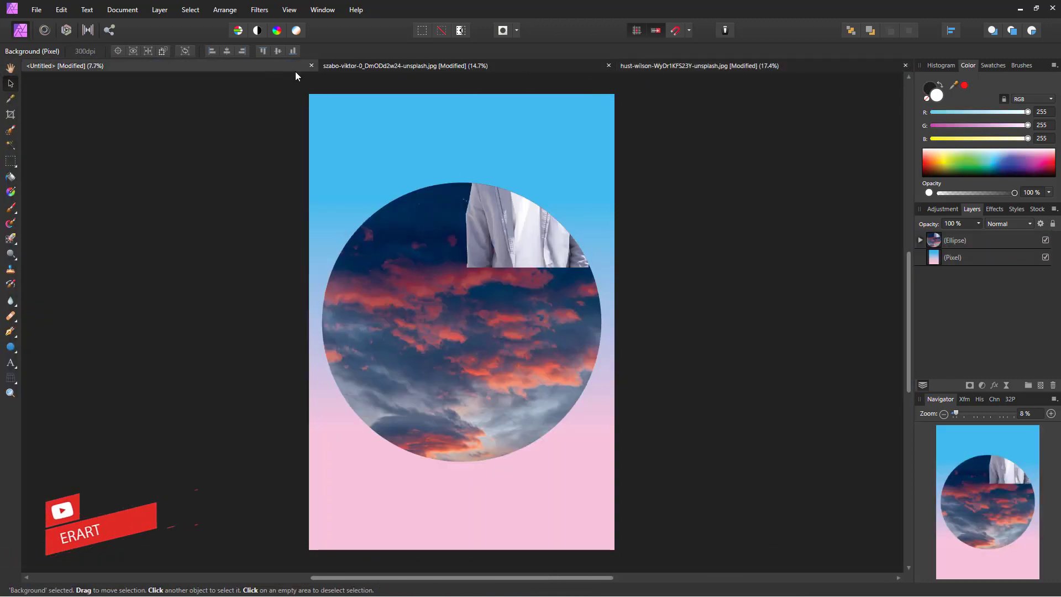
# Step: Move the portrait above the circle layer and enlarge it across the poster's lower half
pyautogui.click(921, 240)
pyautogui.moveTo(981, 257); pyautogui.dragTo(952, 243)
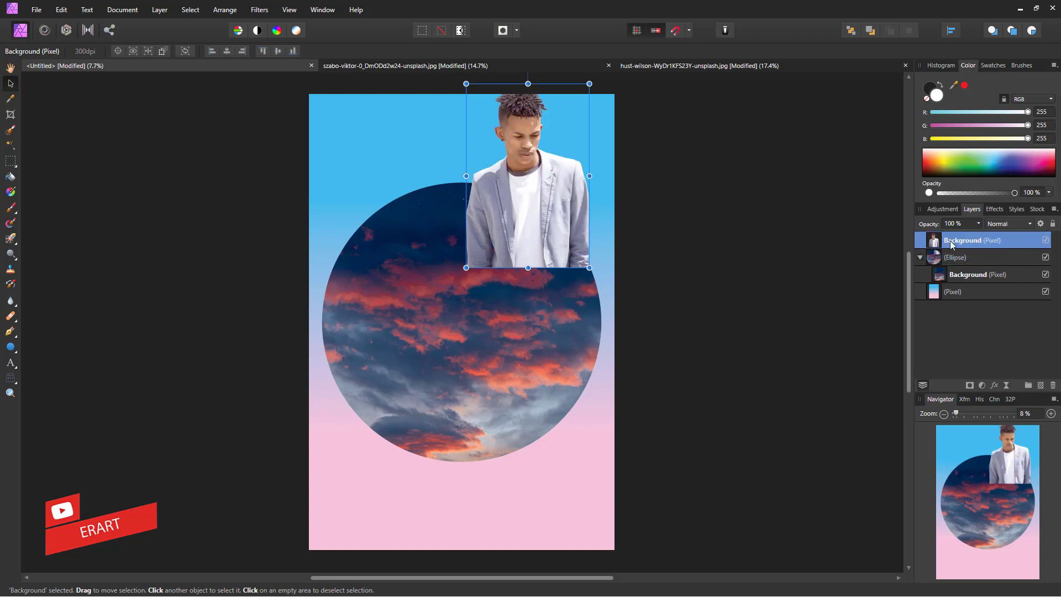
pyautogui.click(921, 257)
pyautogui.moveTo(586, 119)
pyautogui.mouseDown()
pyautogui.moveTo(518, 378)
pyautogui.moveTo(661, 128)
pyautogui.mouseUp()
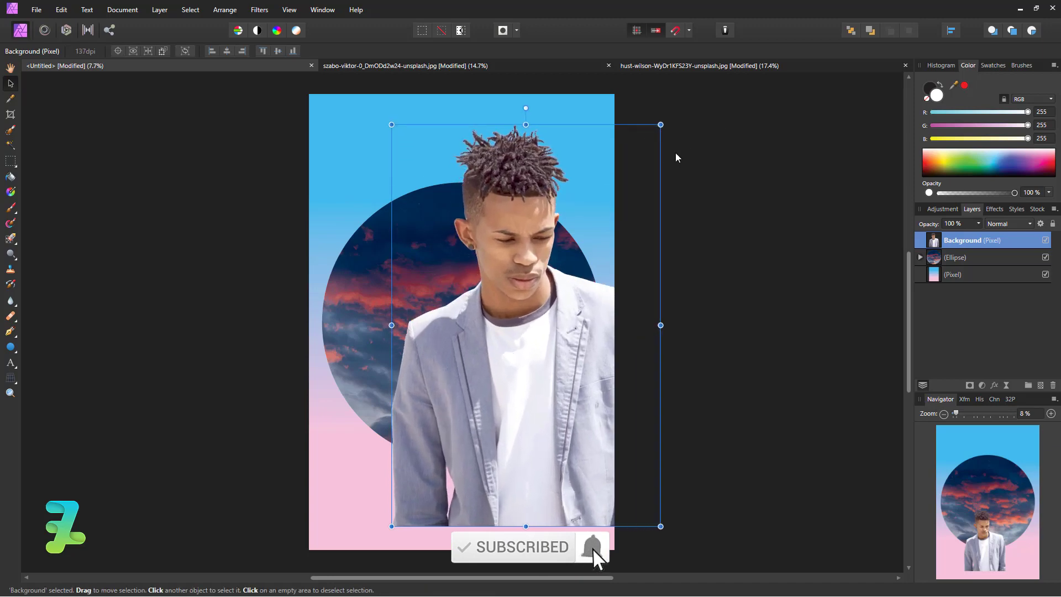
pyautogui.moveTo(569, 314); pyautogui.dragTo(510, 368)
pyautogui.moveTo(599, 170); pyautogui.dragTo(631, 120)
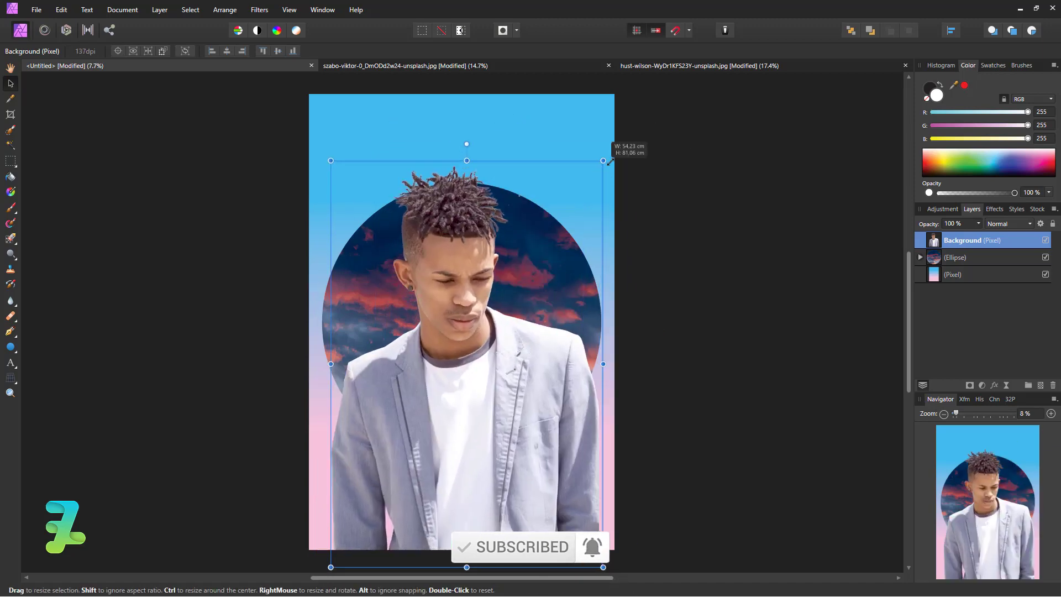
pyautogui.moveTo(542, 264); pyautogui.dragTo(507, 346)
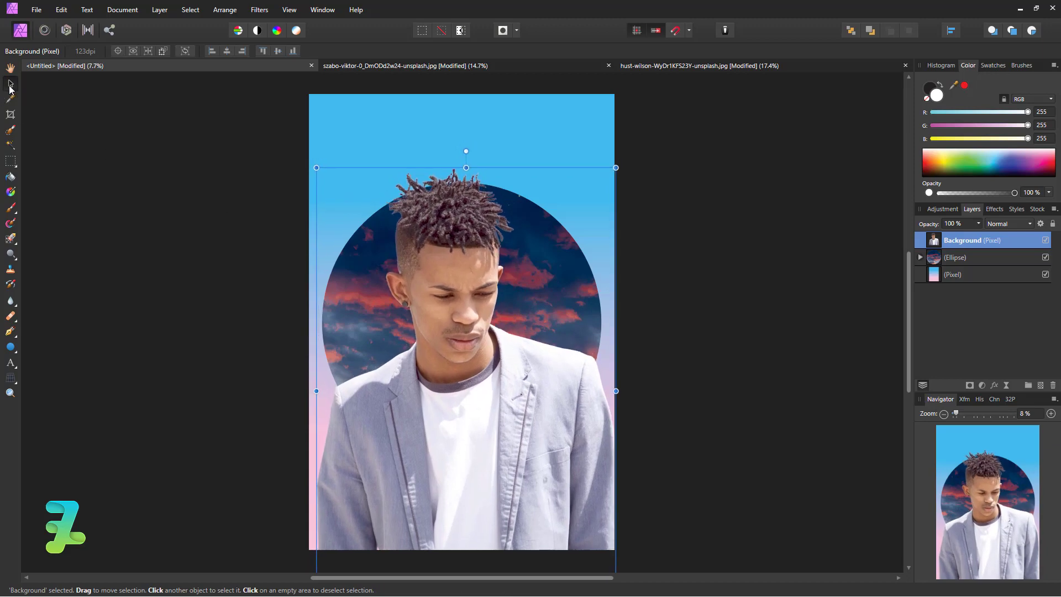
pyautogui.click(684, 317)
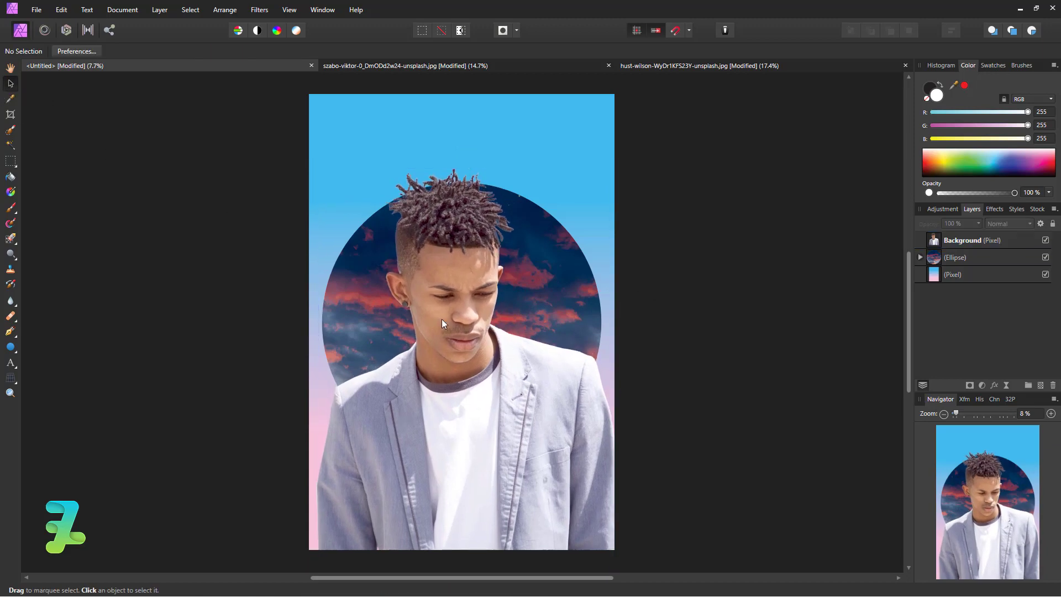
# Step: Trace a Pen outline around the top of the portrait's hair and make it a selection
pyautogui.hotkey('ctrl', '=')
pyautogui.hotkey('ctrl', '=')
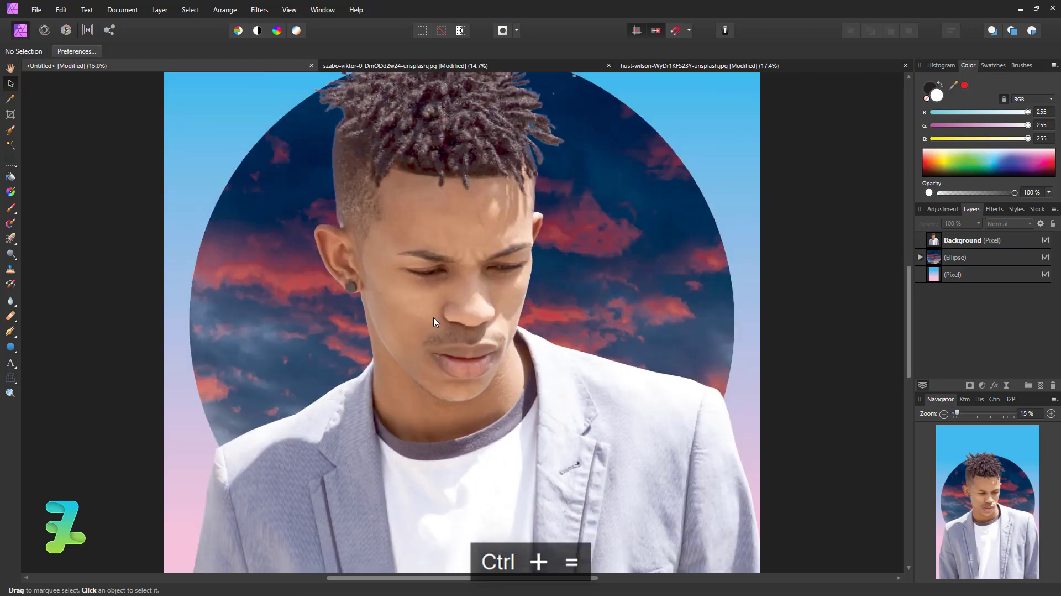
pyautogui.scroll(3, 420, 343)
pyautogui.scroll(3, 392, 374)
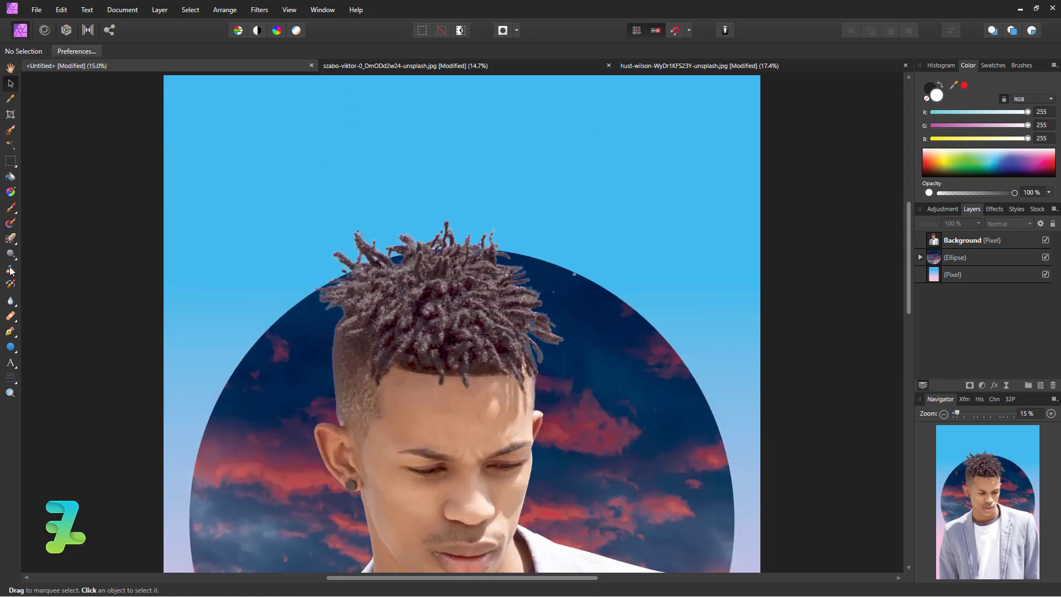
pyautogui.click(15, 333)
pyautogui.click(55, 333)
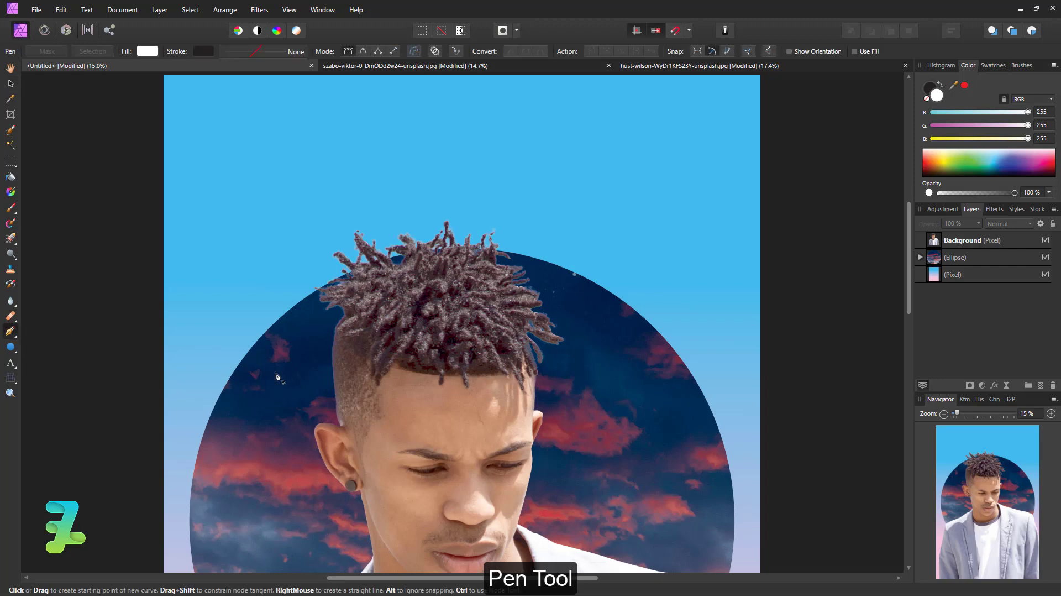
pyautogui.click(330, 381)
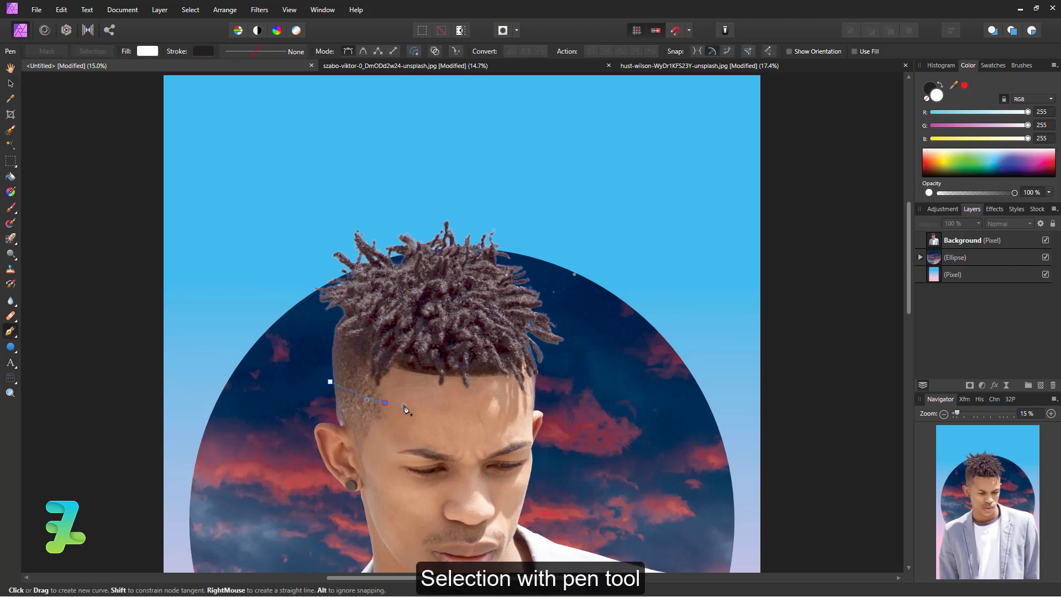
pyautogui.moveTo(406, 409); pyautogui.dragTo(406, 407)
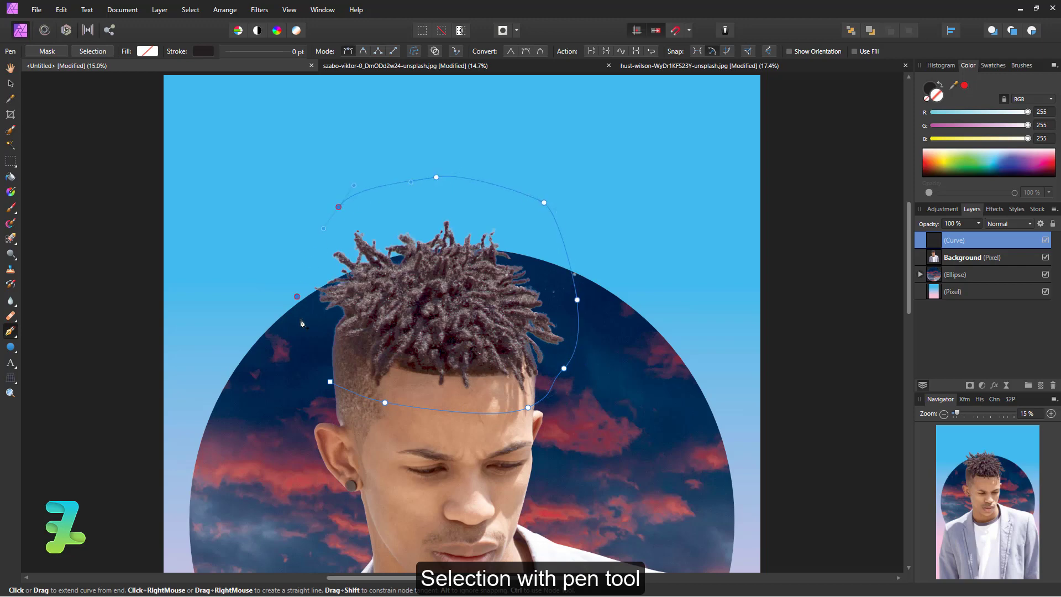
pyautogui.moveTo(301, 324); pyautogui.dragTo(304, 330)
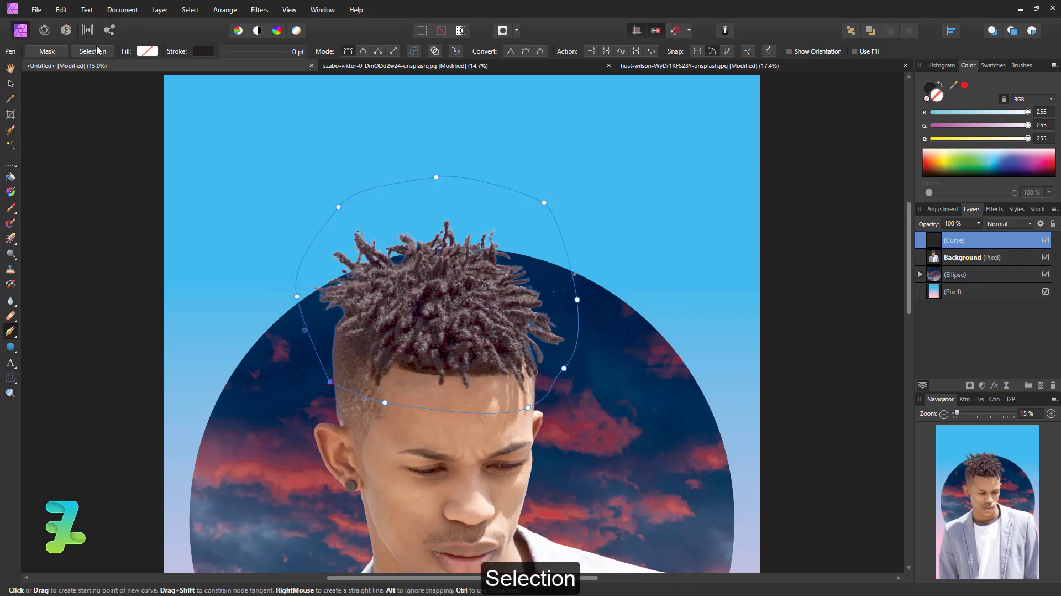
pyautogui.click(98, 51)
# Step: Lift the hair slice upward, tilt it clockwise, then deselect
pyautogui.press('v')
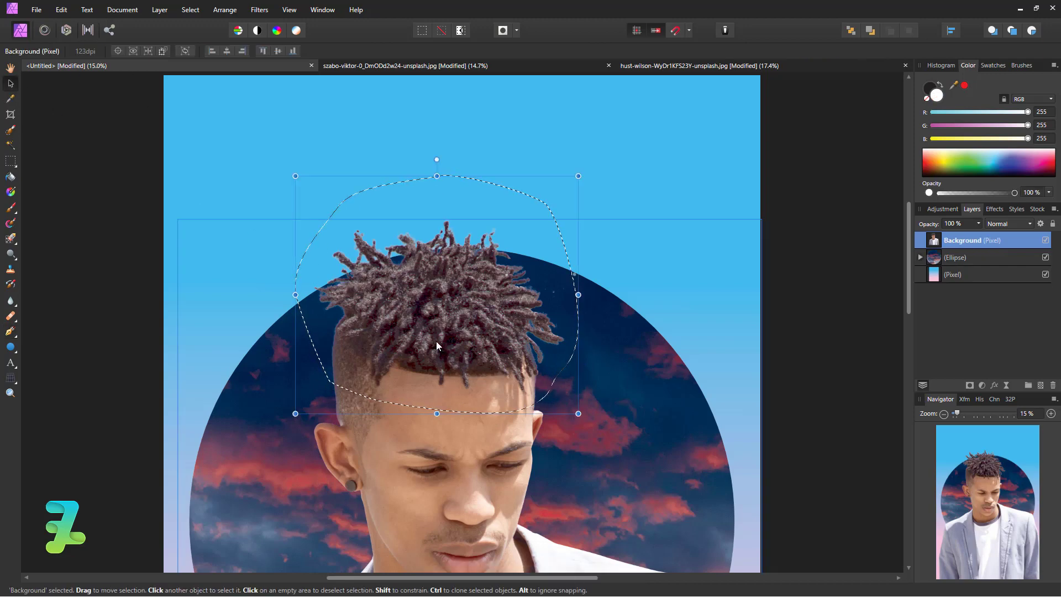
pyautogui.moveTo(437, 344)
pyautogui.mouseDown()
pyautogui.moveTo(434, 272)
pyautogui.moveTo(420, 262)
pyautogui.mouseUp()
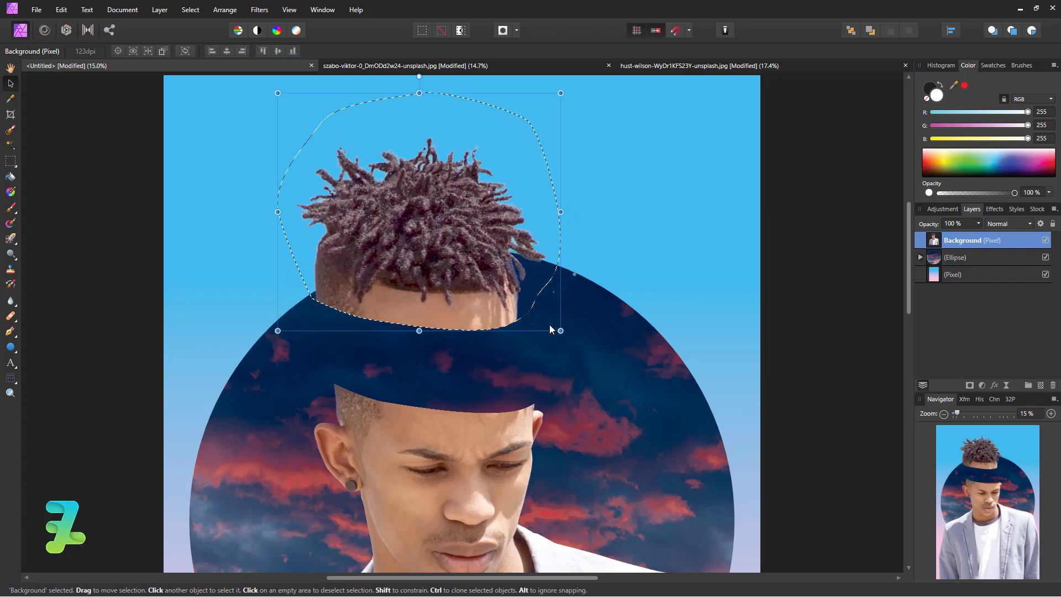
pyautogui.moveTo(568, 331); pyautogui.dragTo(586, 287)
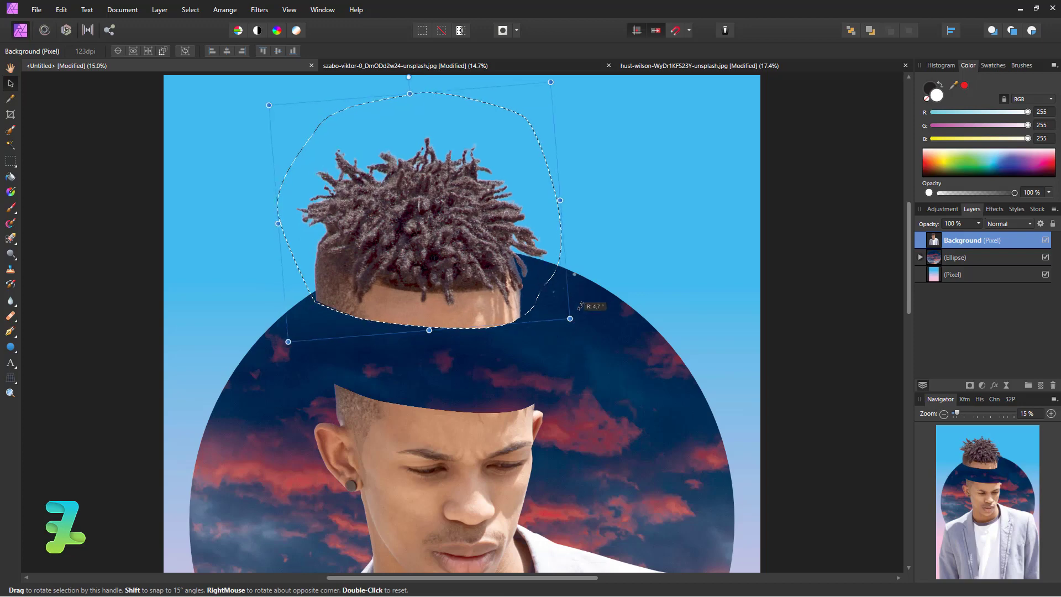
pyautogui.moveTo(435, 263)
pyautogui.mouseDown()
pyautogui.moveTo(428, 243)
pyautogui.moveTo(436, 261)
pyautogui.mouseUp()
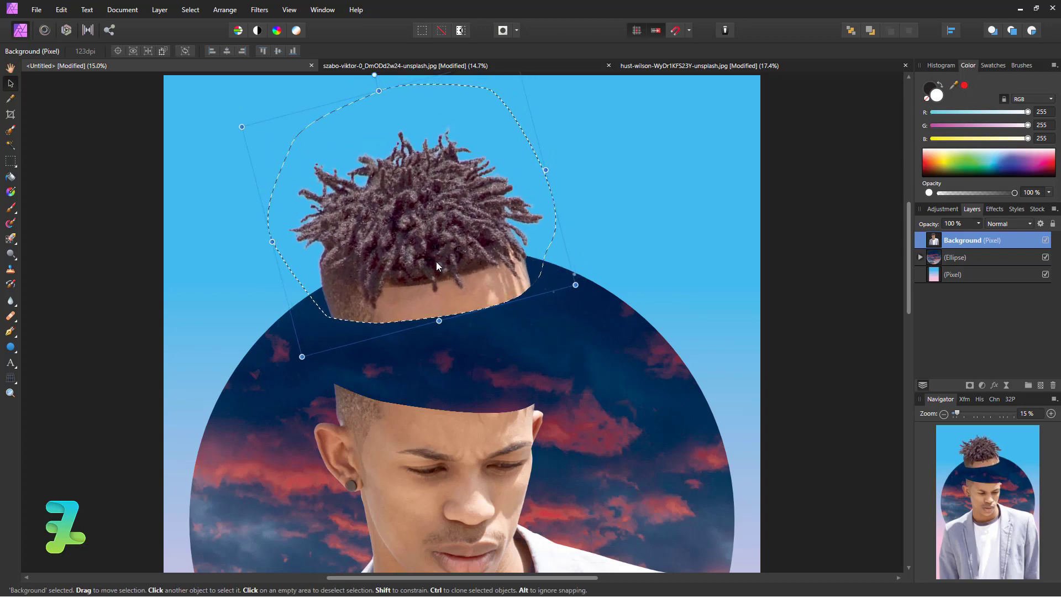
pyautogui.hotkey('ctrl', 'd')
pyautogui.scroll(-1, 440, 304)
pyautogui.scroll(-1, 442, 316)
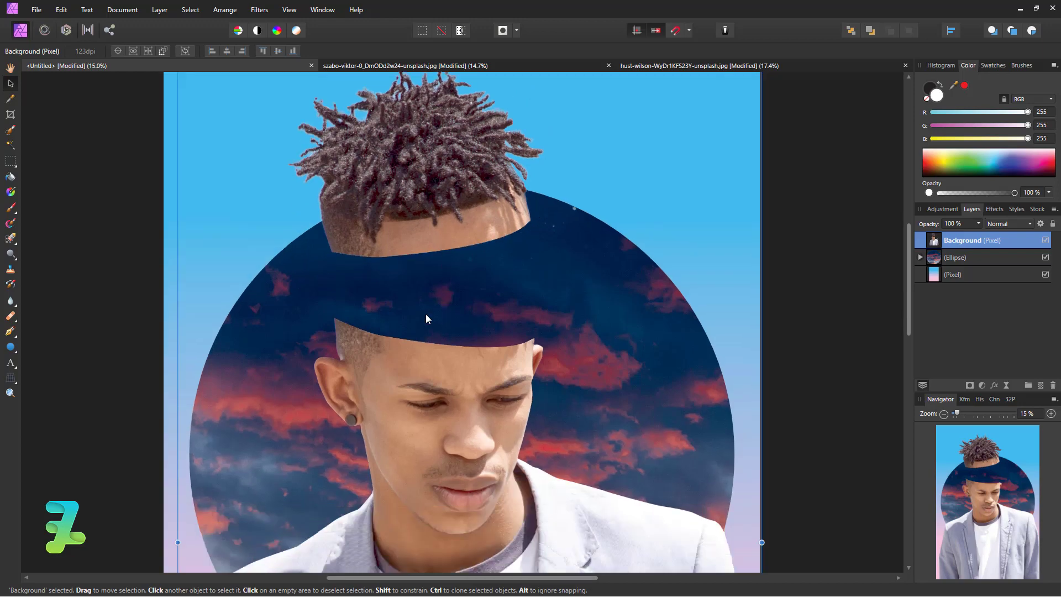
# Step: Trace a closed Pen outline from the ear across the eyes past the face, and convert it to a selection
pyautogui.click(10, 331)
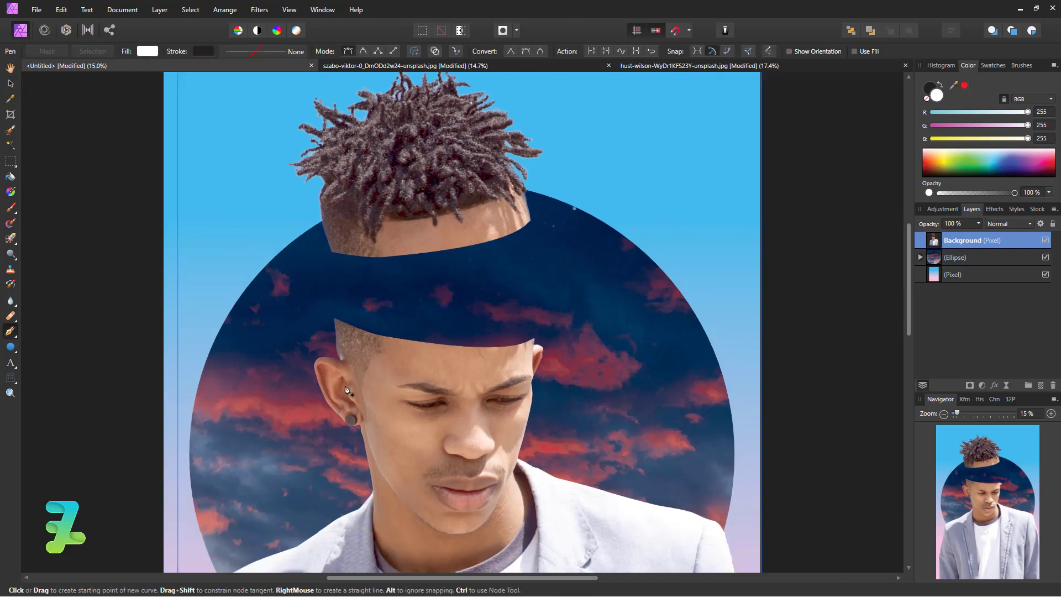
pyautogui.scroll(-1, 347, 390)
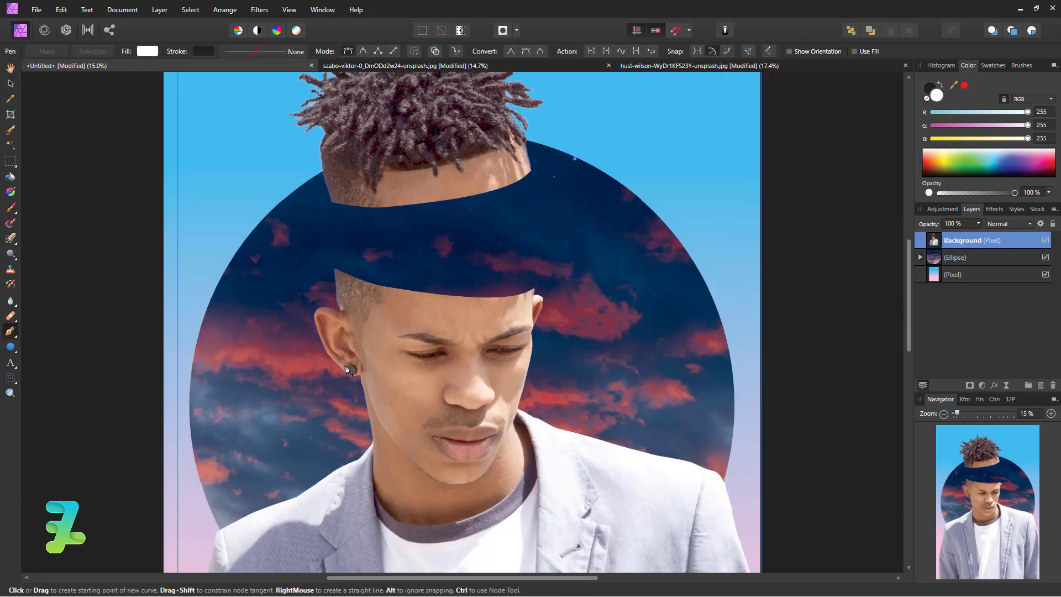
pyautogui.click(321, 335)
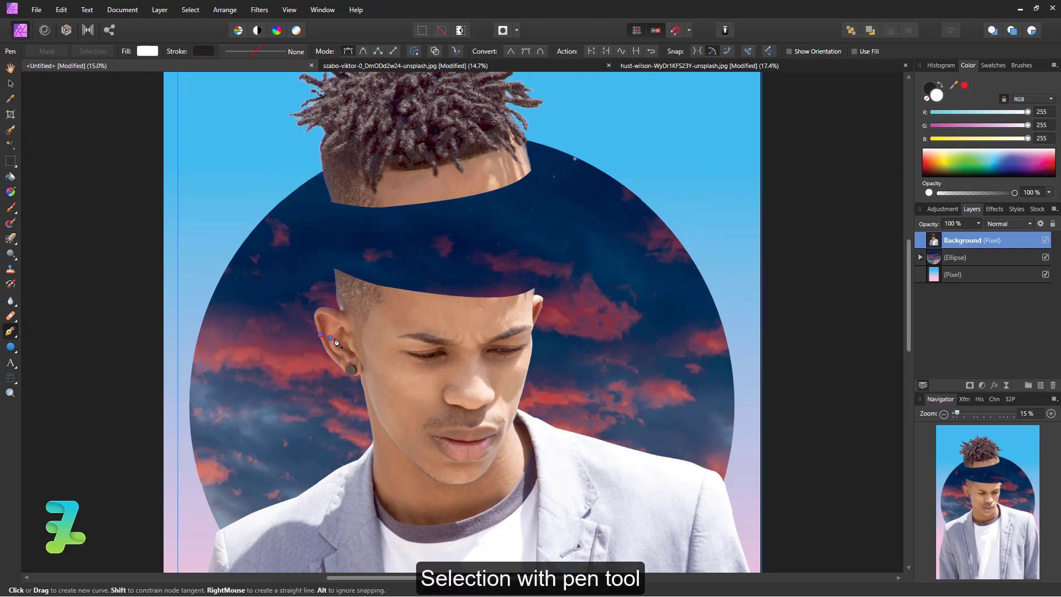
pyautogui.click(350, 341)
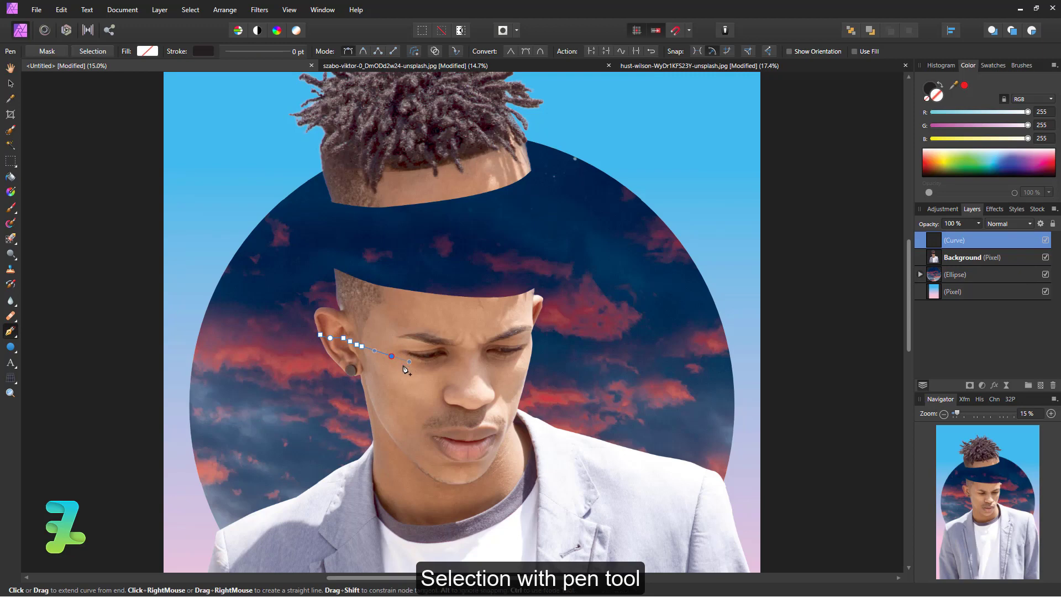
pyautogui.hotkey('ctrl', 'z')
pyautogui.moveTo(395, 366); pyautogui.dragTo(410, 371)
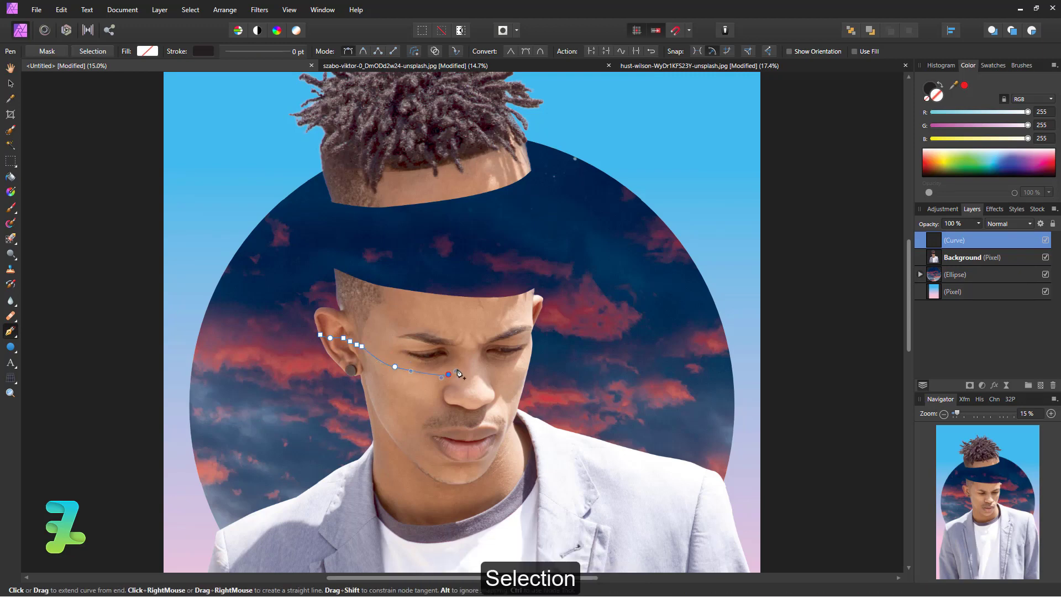
pyautogui.hotkey('ctrl', 'z')
pyautogui.click(490, 372)
pyautogui.click(587, 312)
pyautogui.click(321, 335)
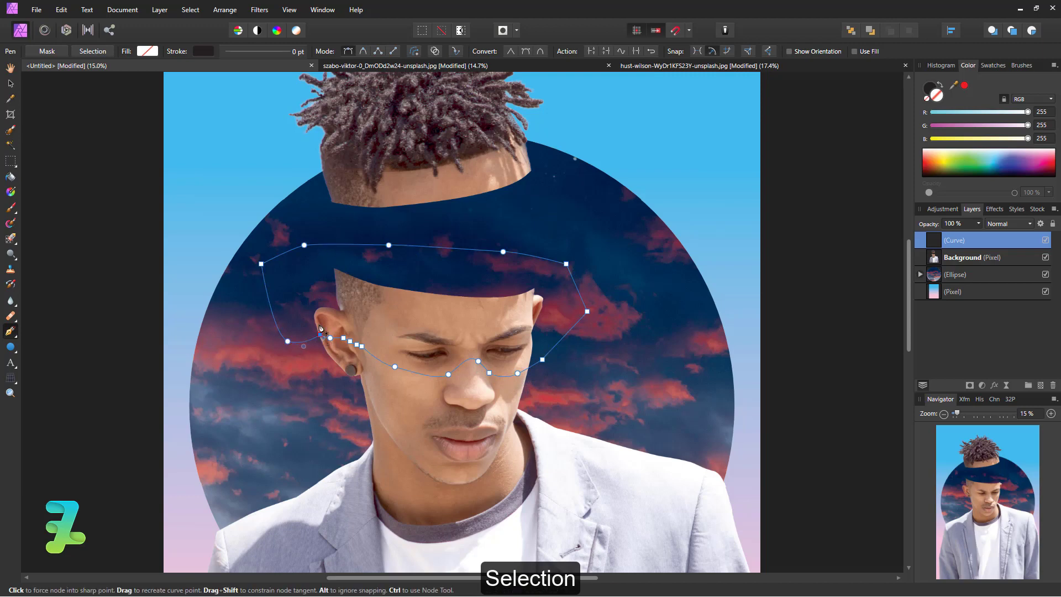
pyautogui.click(10, 84)
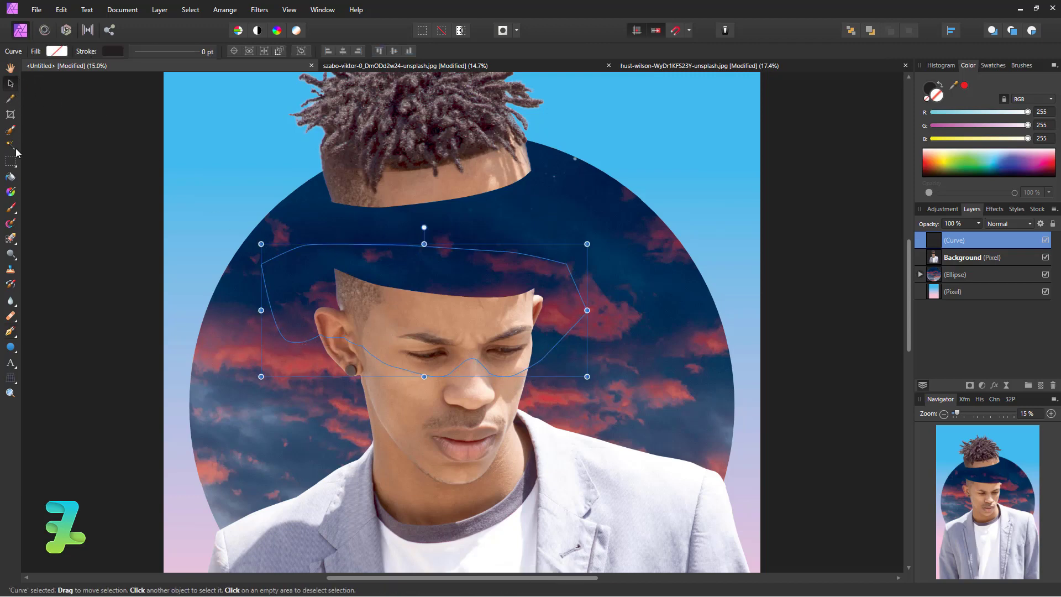
pyautogui.click(10, 332)
pyautogui.click(92, 51)
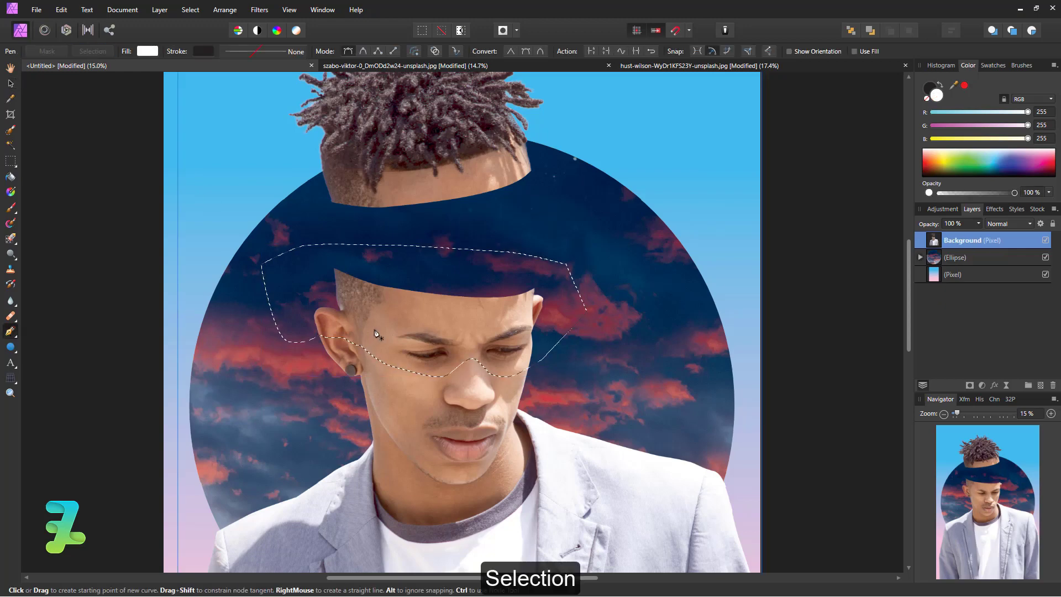
# Step: Move the forehead-and-eyes slice upward, tilt it about 13°, then deselect
pyautogui.press('v')
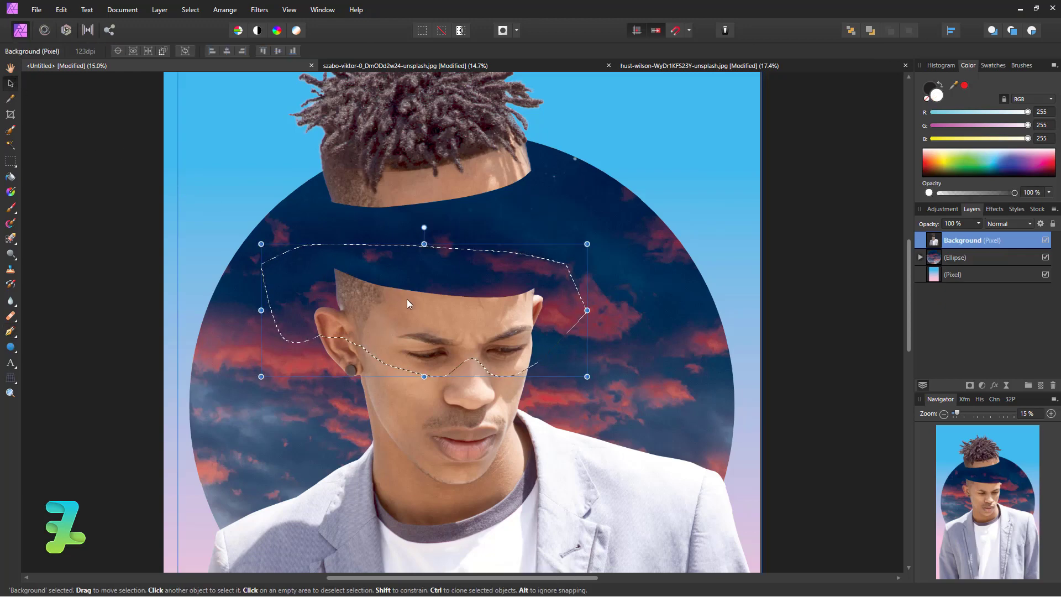
pyautogui.moveTo(424, 322); pyautogui.dragTo(435, 283)
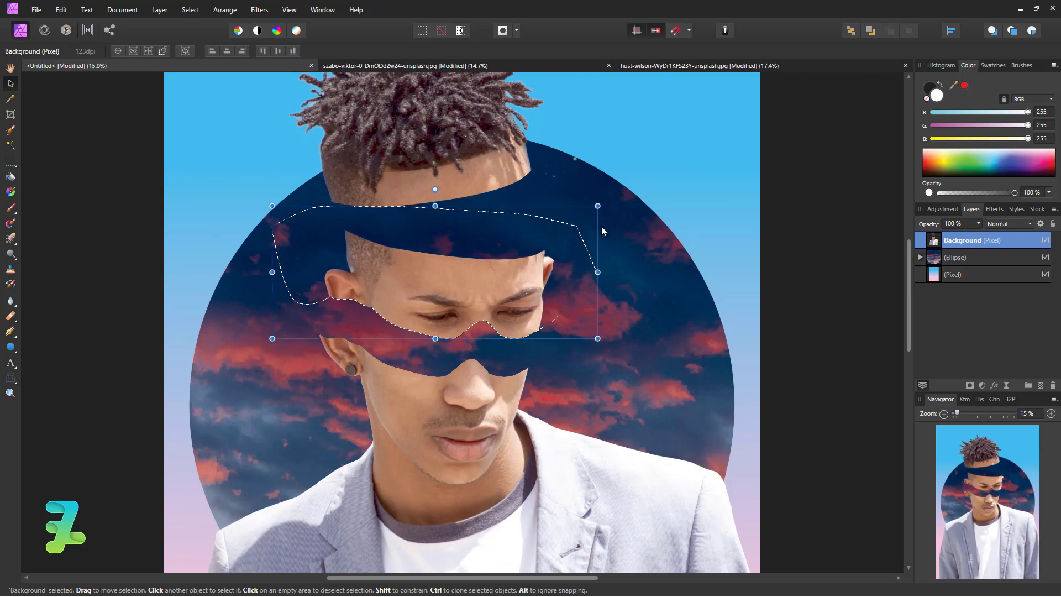
pyautogui.moveTo(603, 231); pyautogui.dragTo(626, 241)
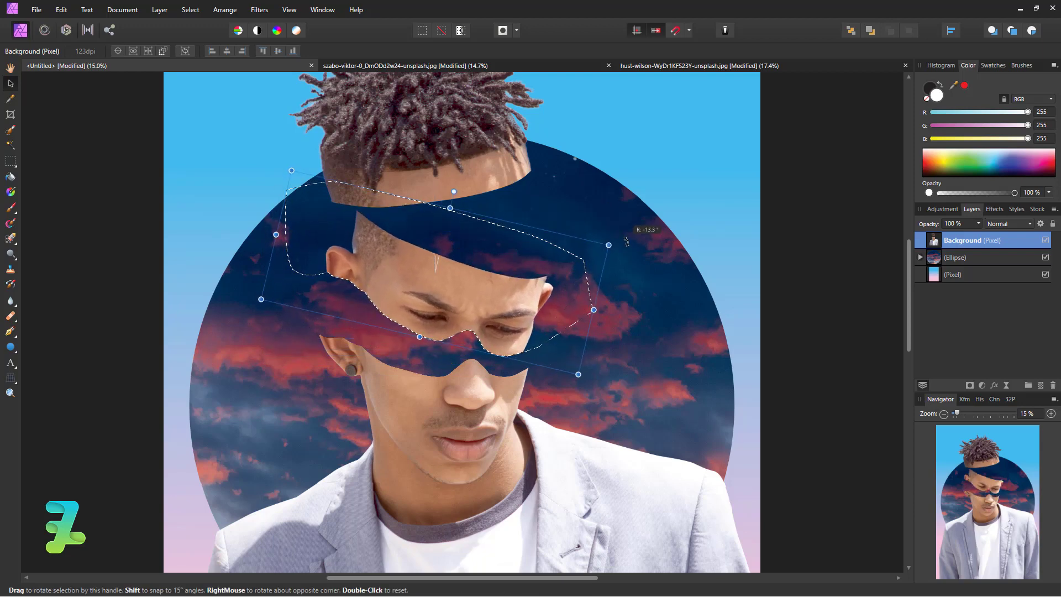
pyautogui.moveTo(466, 283)
pyautogui.mouseDown()
pyautogui.moveTo(442, 273)
pyautogui.moveTo(485, 286)
pyautogui.mouseUp()
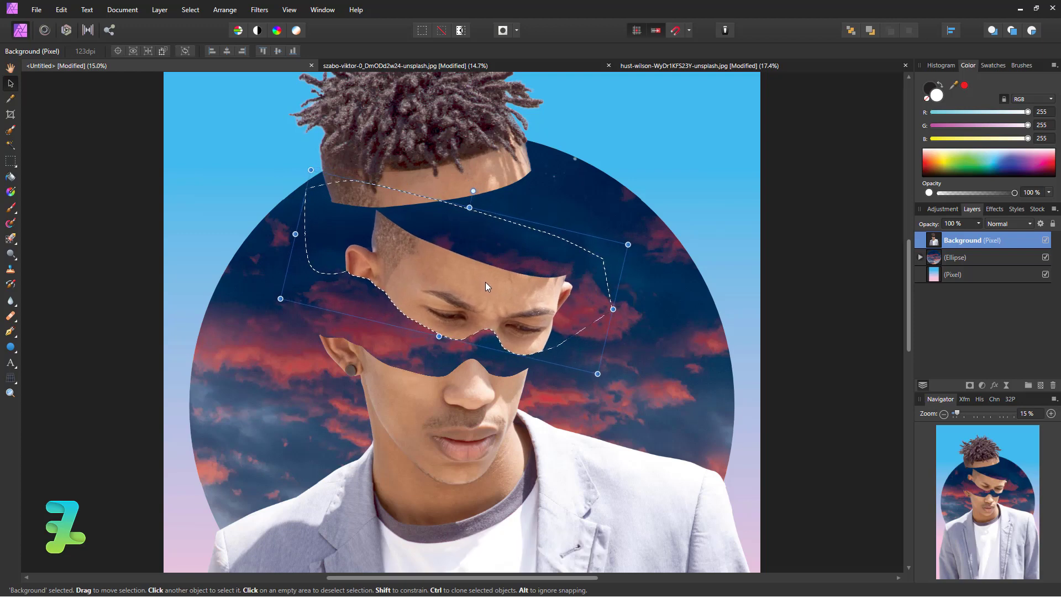
pyautogui.hotkey('ctrl', 'd')
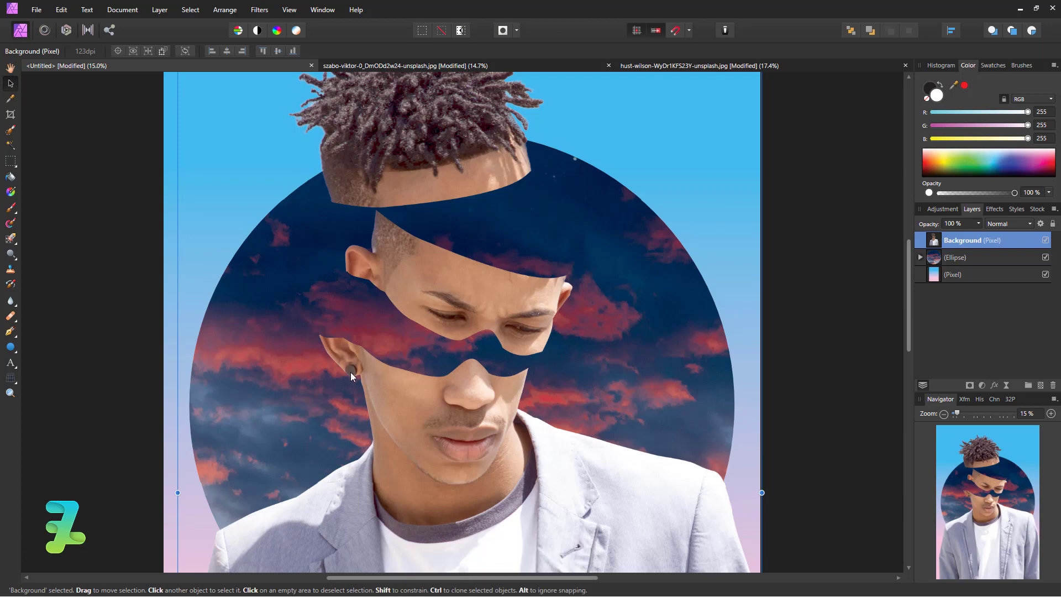
pyautogui.scroll(-1, 349, 368)
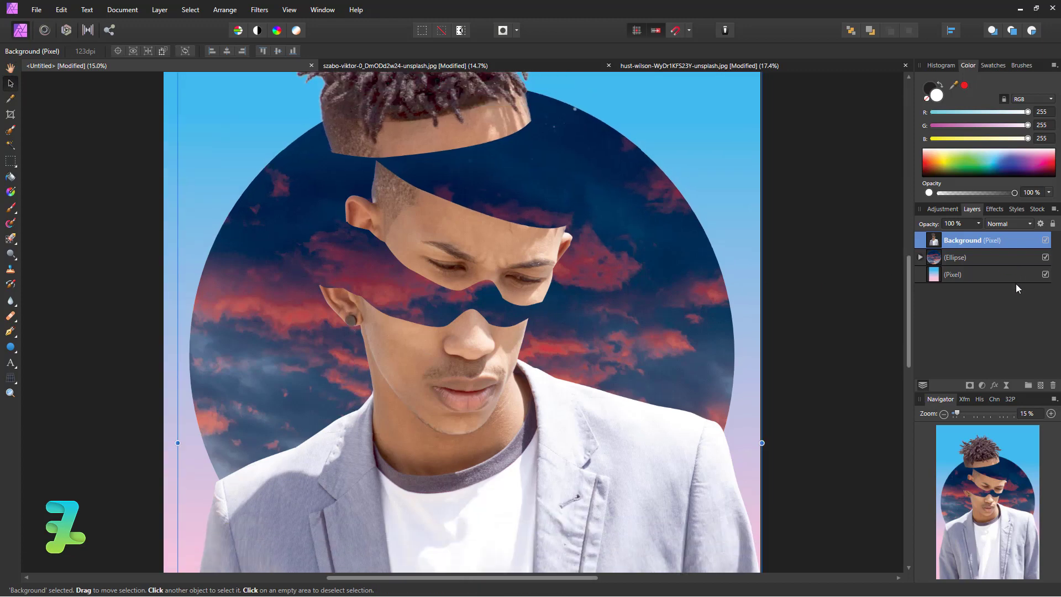
# Step: Add an empty pixel layer above the circle layer and zoom in on the face
pyautogui.click(973, 257)
pyautogui.click(1039, 387)
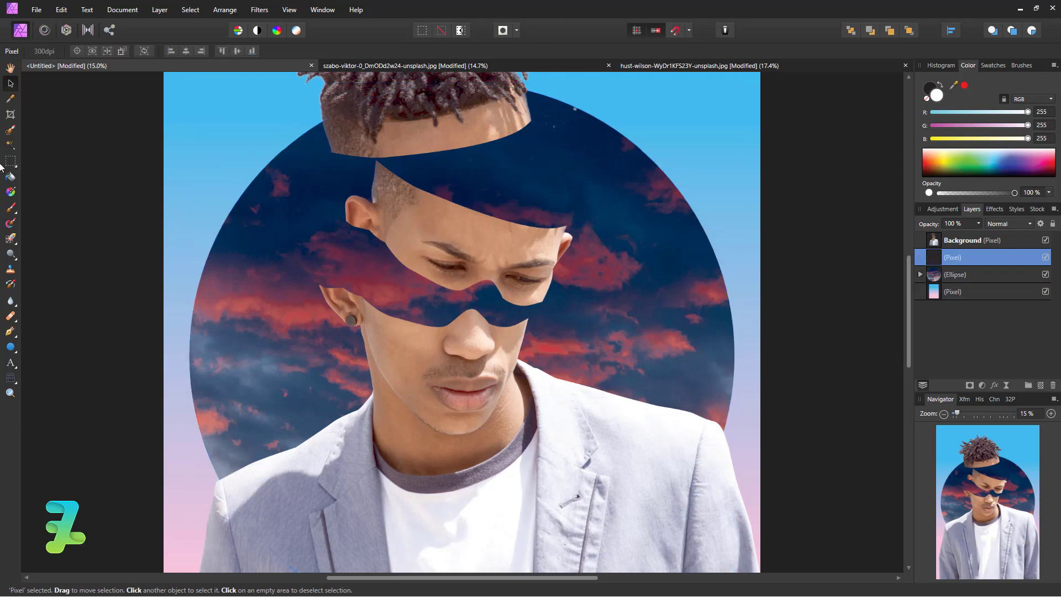
pyautogui.click(11, 332)
pyautogui.scroll(3, 511, 223)
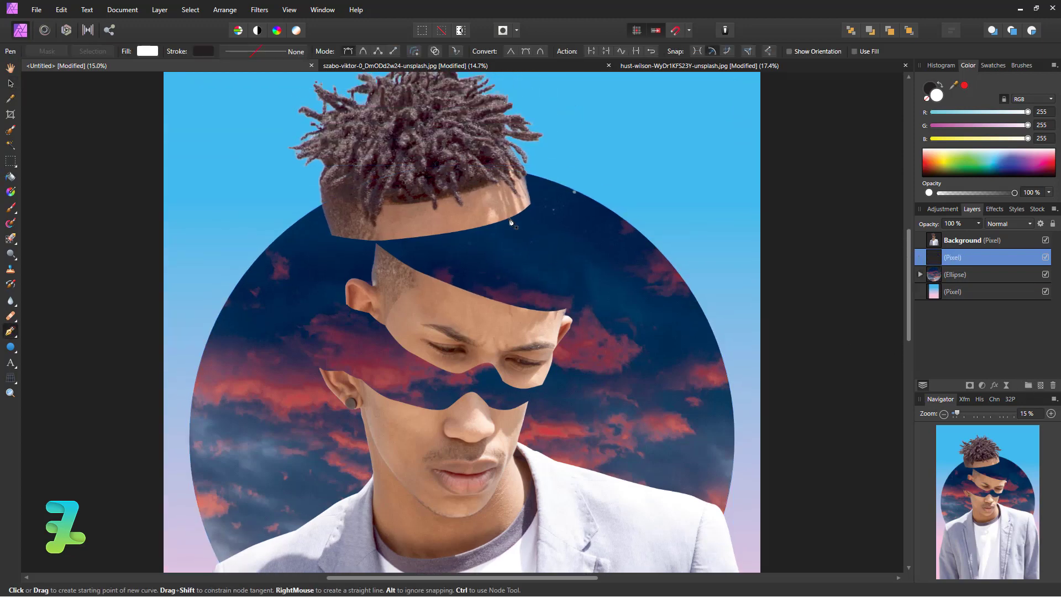
pyautogui.hotkey('ctrl', '=')
pyautogui.hotkey('ctrl', '=')
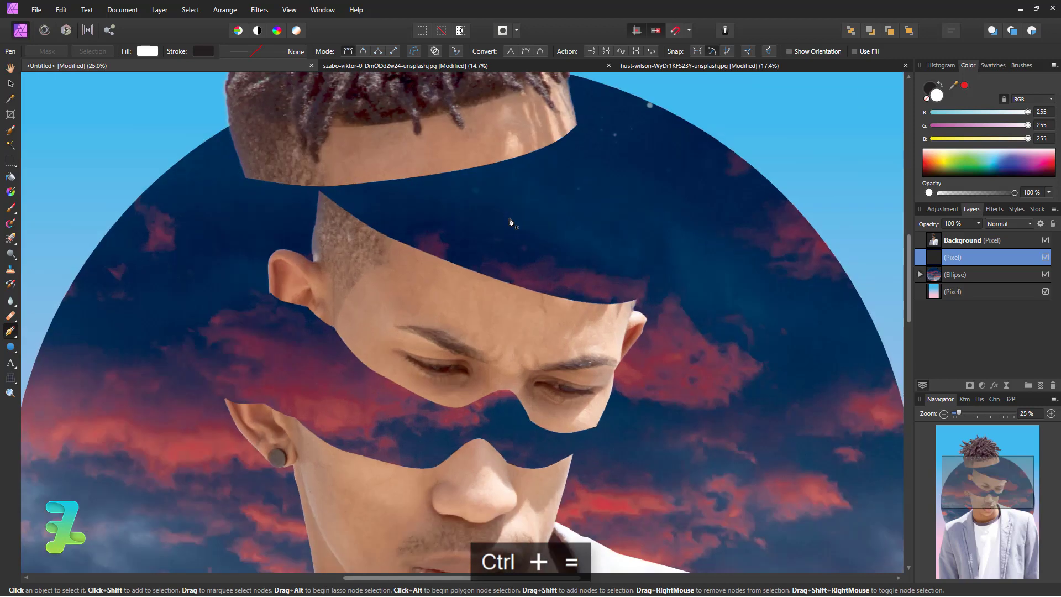
# Step: Trace a lens-shaped outline along the middle slice's cut top and make it a selection
pyautogui.click(319, 190)
pyautogui.moveTo(540, 218); pyautogui.dragTo(591, 242)
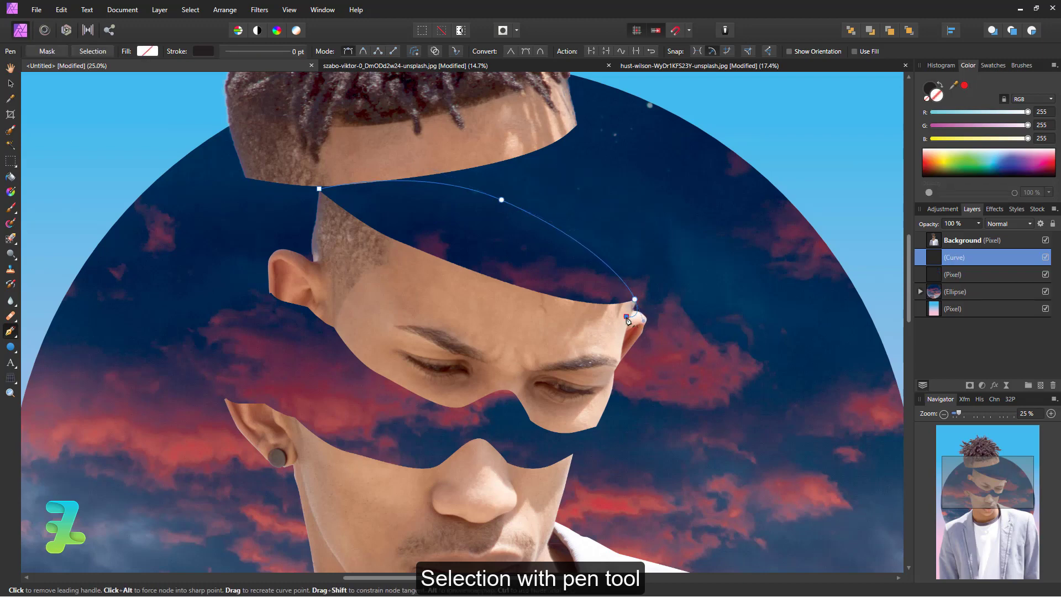
pyautogui.hotkey('ctrl', 'z')
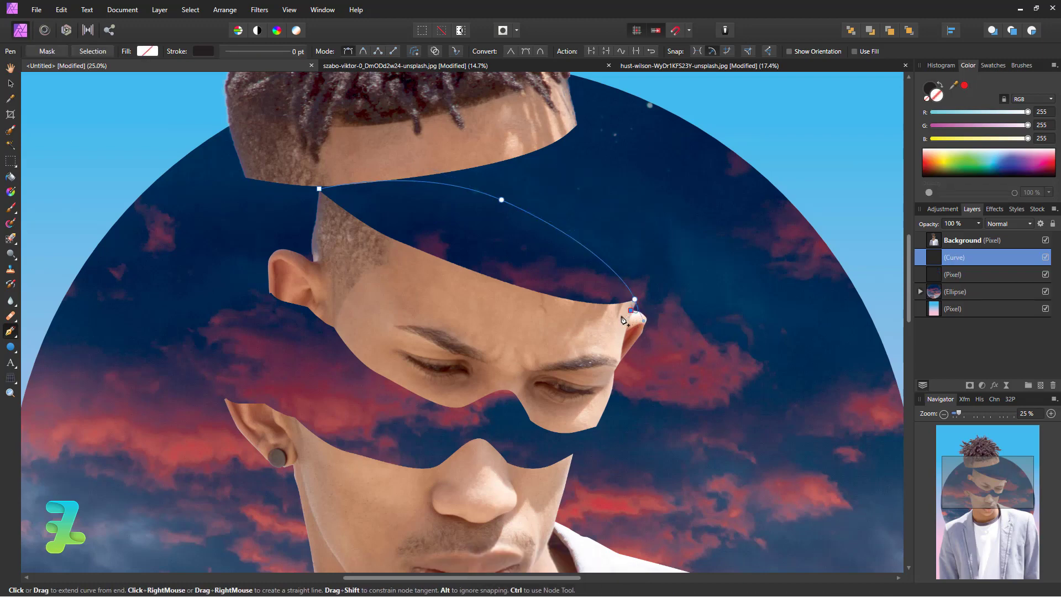
pyautogui.moveTo(617, 313); pyautogui.dragTo(610, 321)
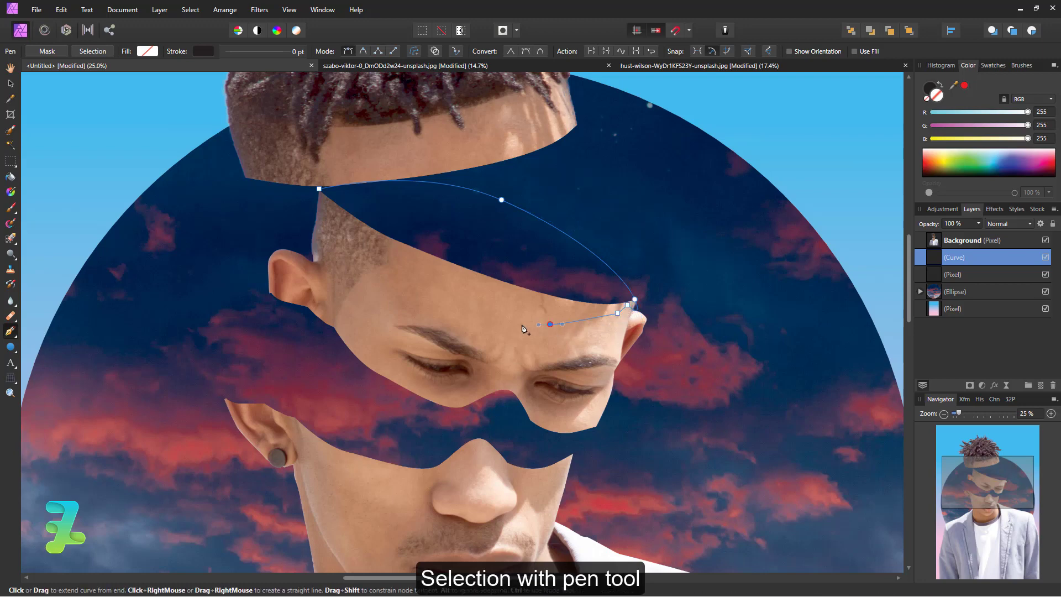
pyautogui.hotkey('ctrl', 'z')
pyautogui.click(320, 193)
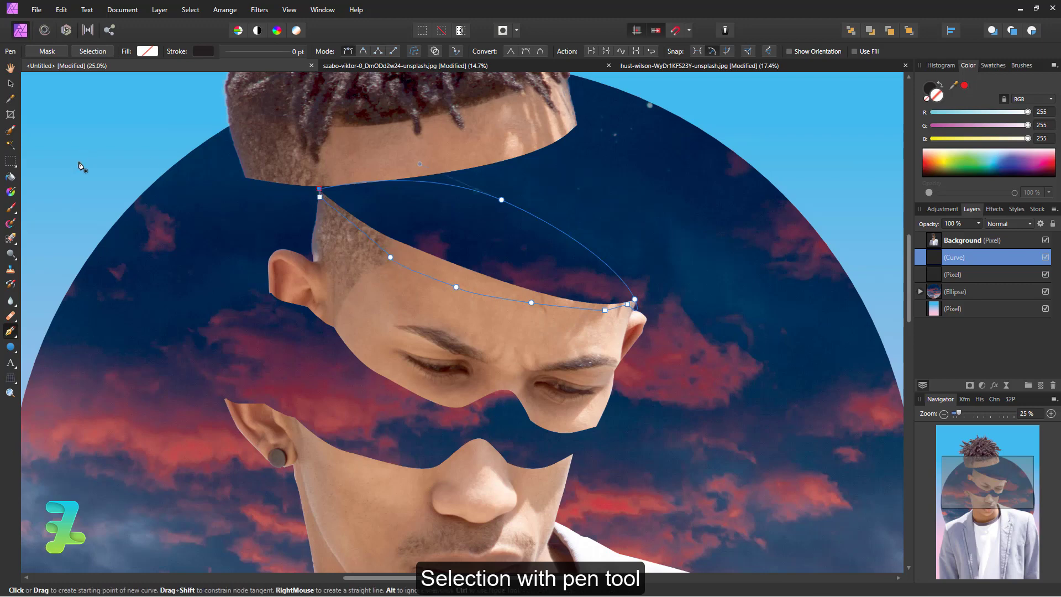
pyautogui.click(85, 50)
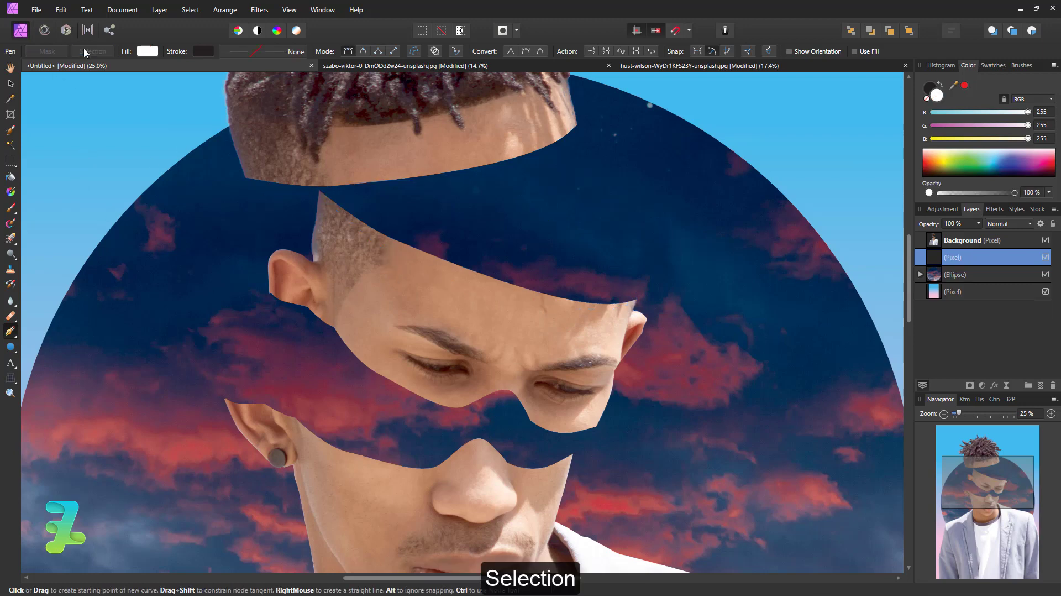
pyautogui.click(10, 192)
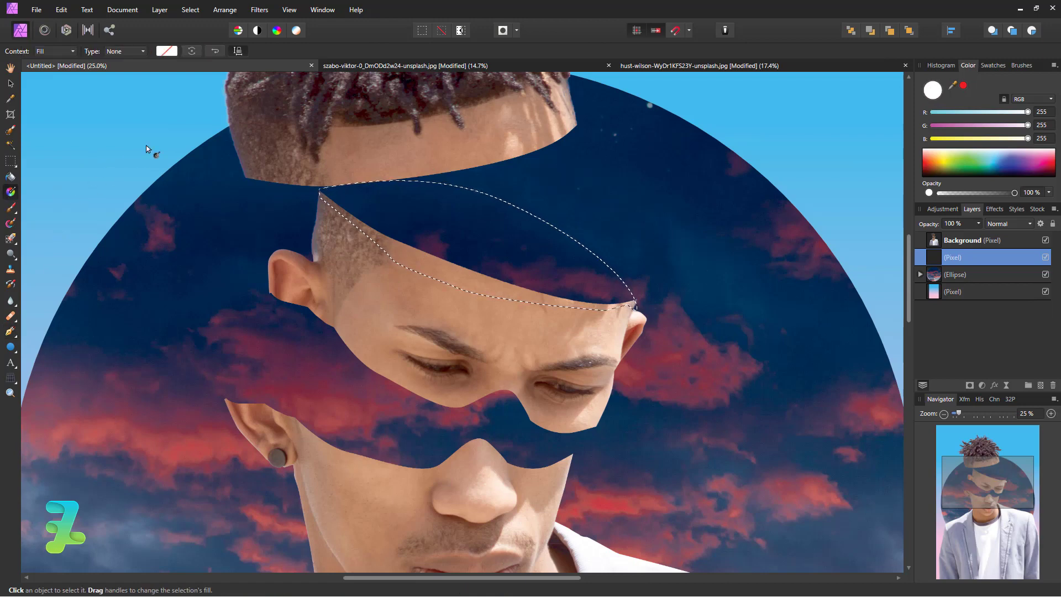
# Step: Apply a linear gradient fill with a soft pink start stop, RGB 255/173/173
pyautogui.click(165, 52)
pyautogui.click(130, 73)
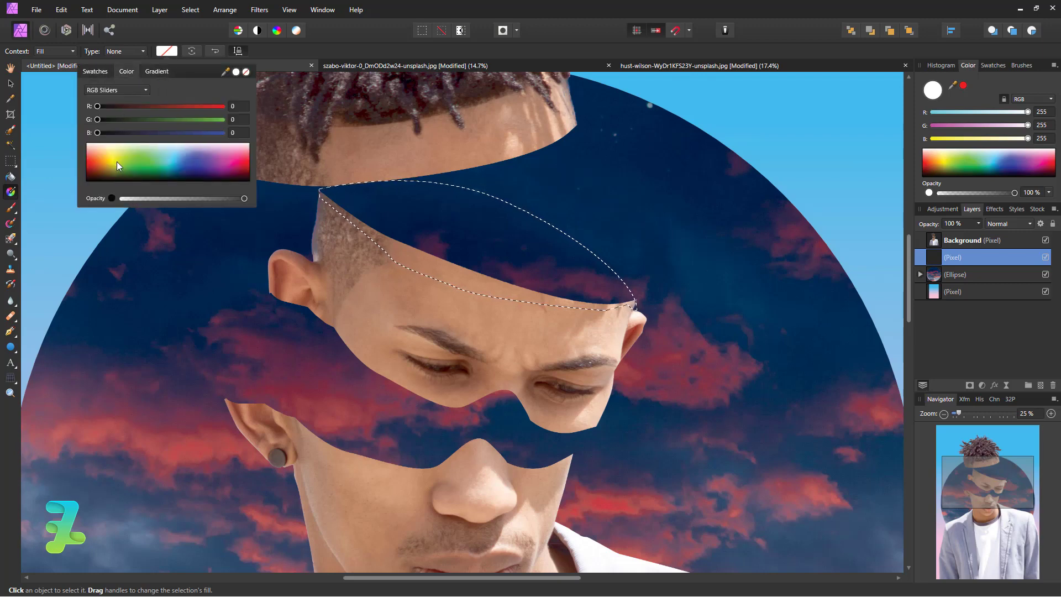
pyautogui.click(153, 71)
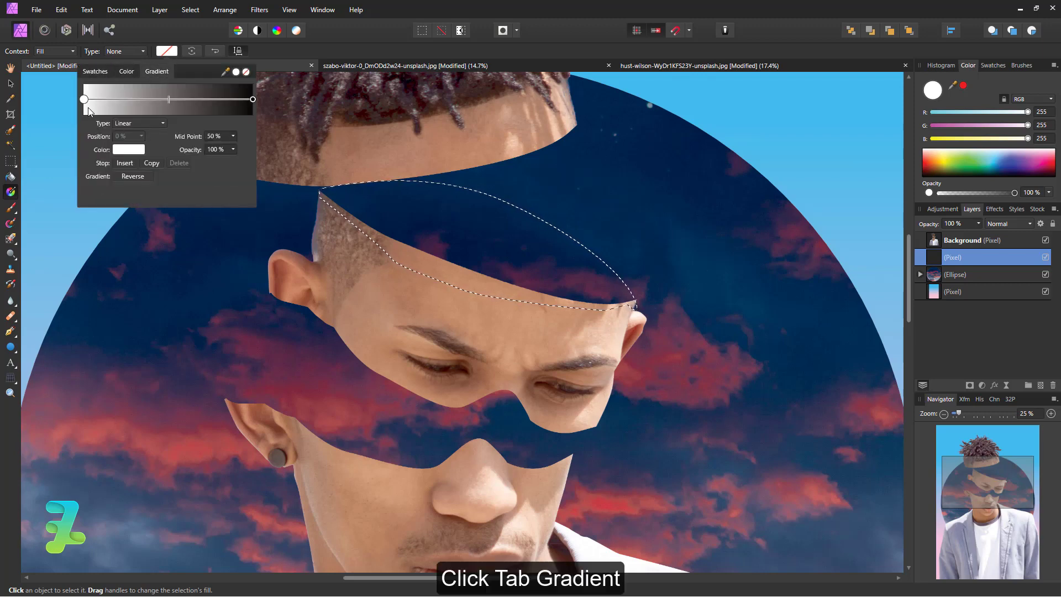
pyautogui.click(84, 99)
pyautogui.click(128, 149)
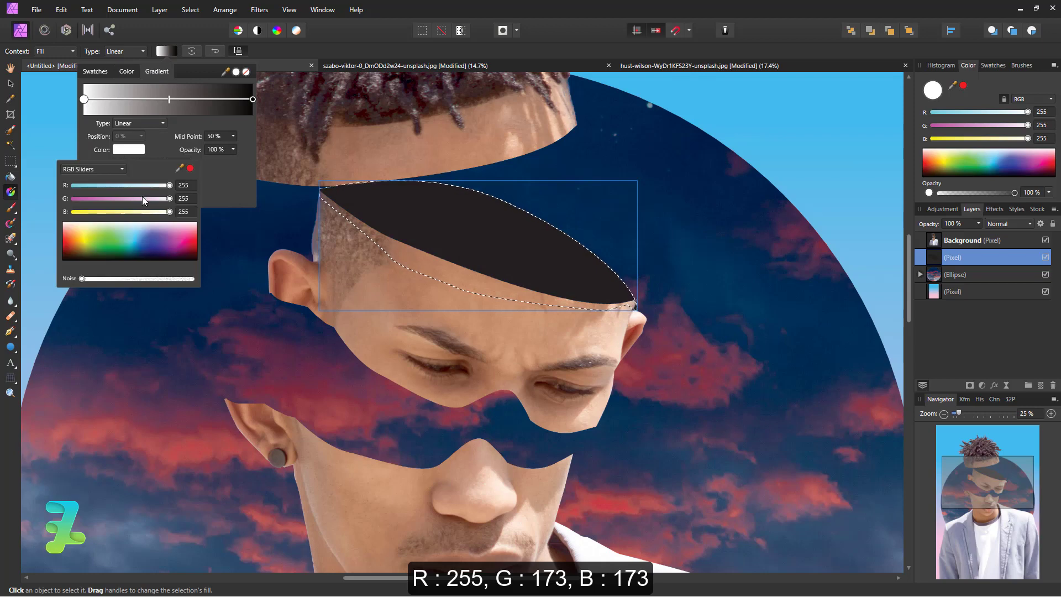
pyautogui.moveTo(170, 212); pyautogui.dragTo(153, 224)
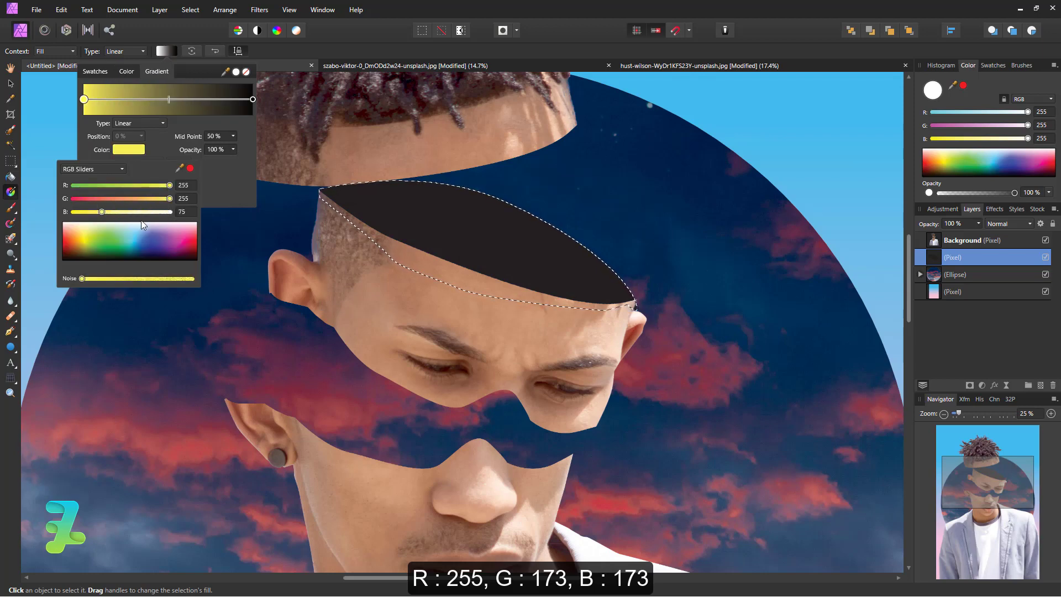
pyautogui.moveTo(151, 221)
pyautogui.mouseDown()
pyautogui.moveTo(115, 202)
pyautogui.moveTo(139, 207)
pyautogui.mouseUp()
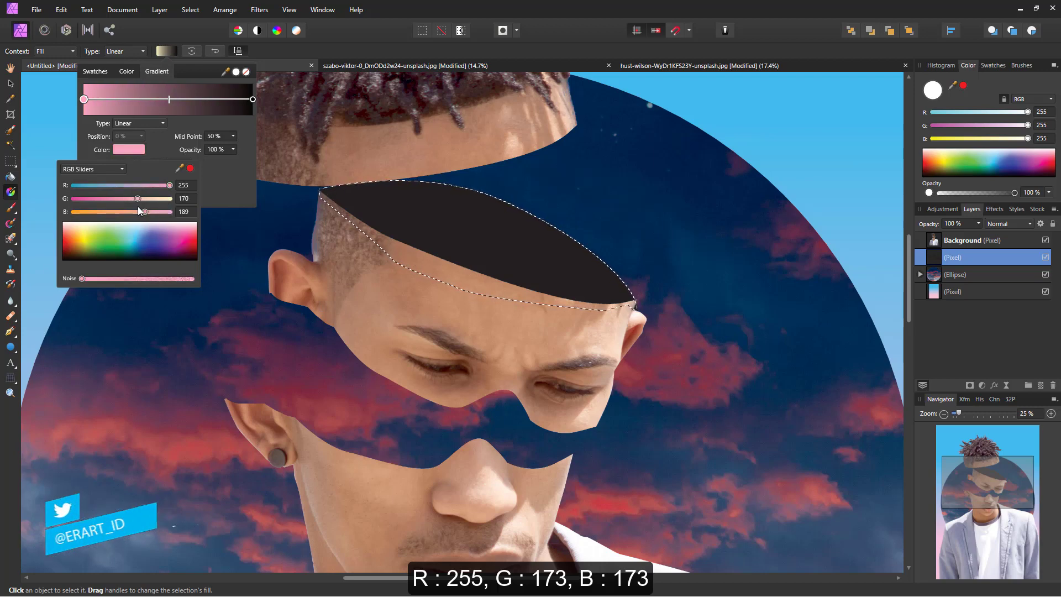
pyautogui.moveTo(138, 211); pyautogui.dragTo(140, 211)
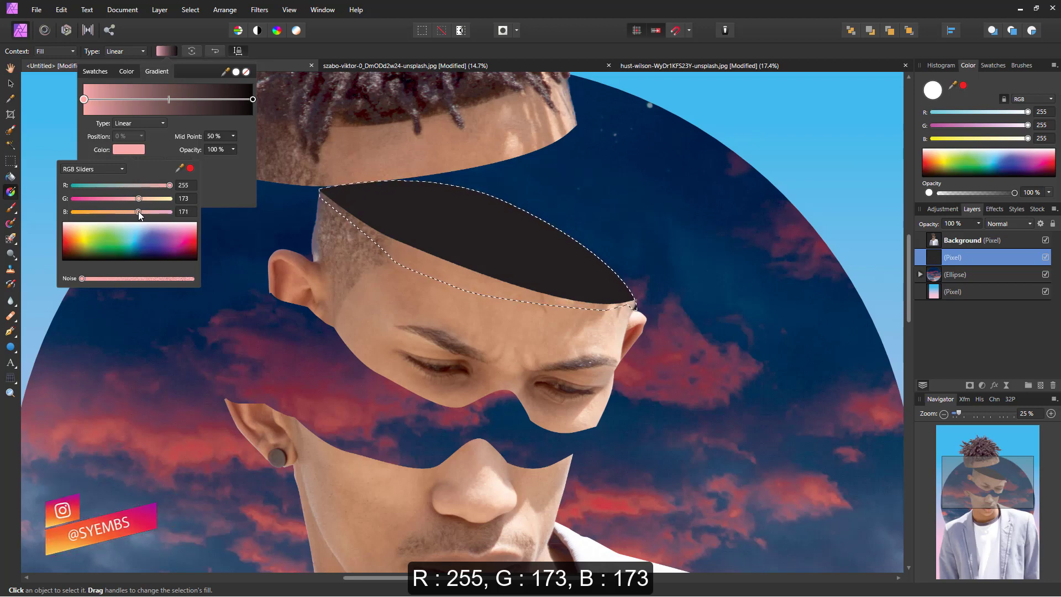
pyautogui.click(193, 211)
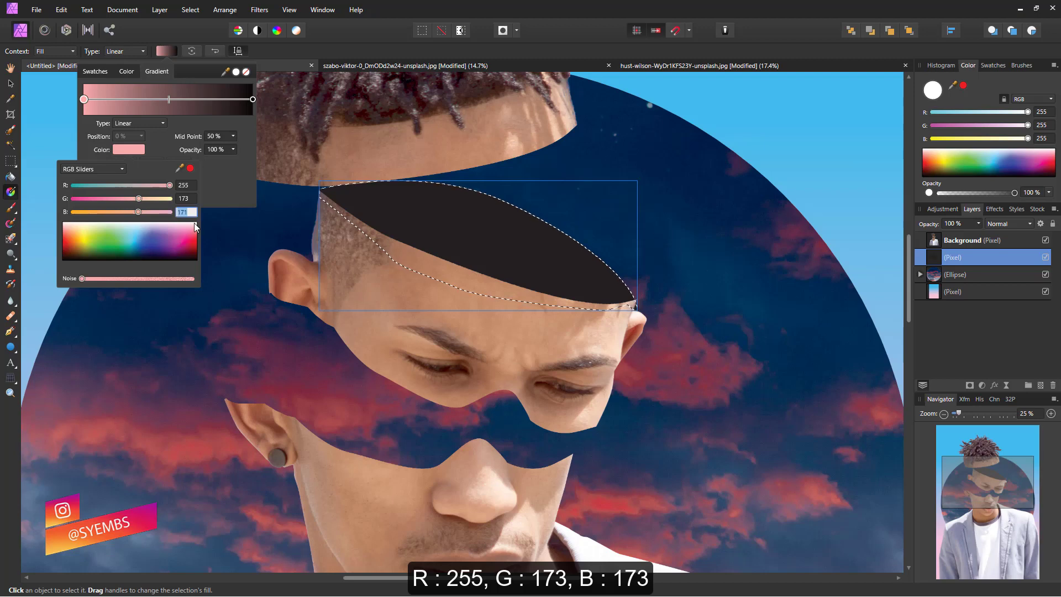
pyautogui.write('173')
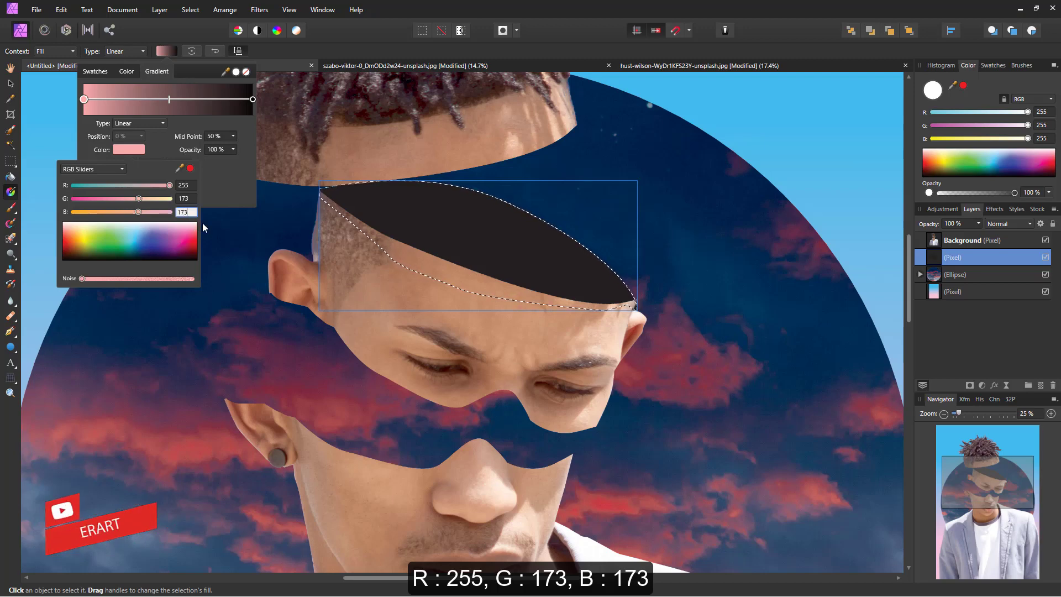
# Step: Set the gradient's end stop to cyan with green 255
pyautogui.click(252, 99)
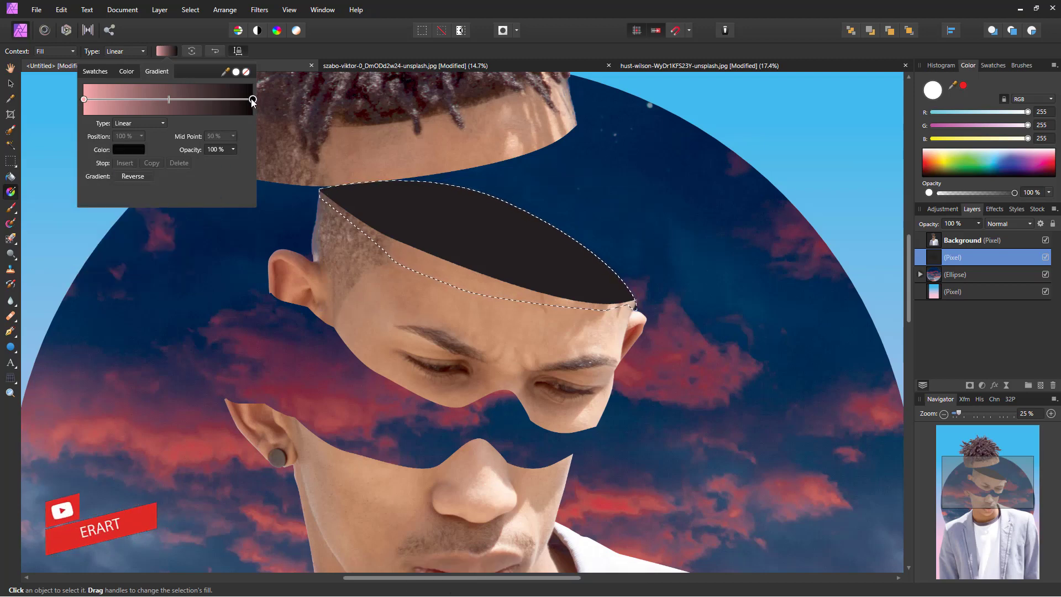
pyautogui.click(118, 150)
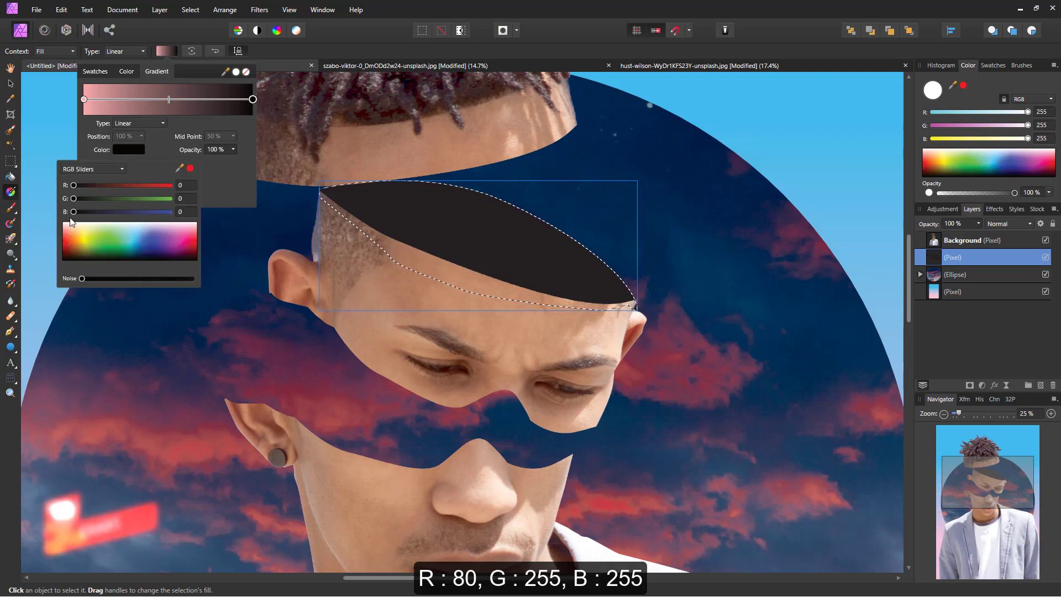
pyautogui.click(131, 234)
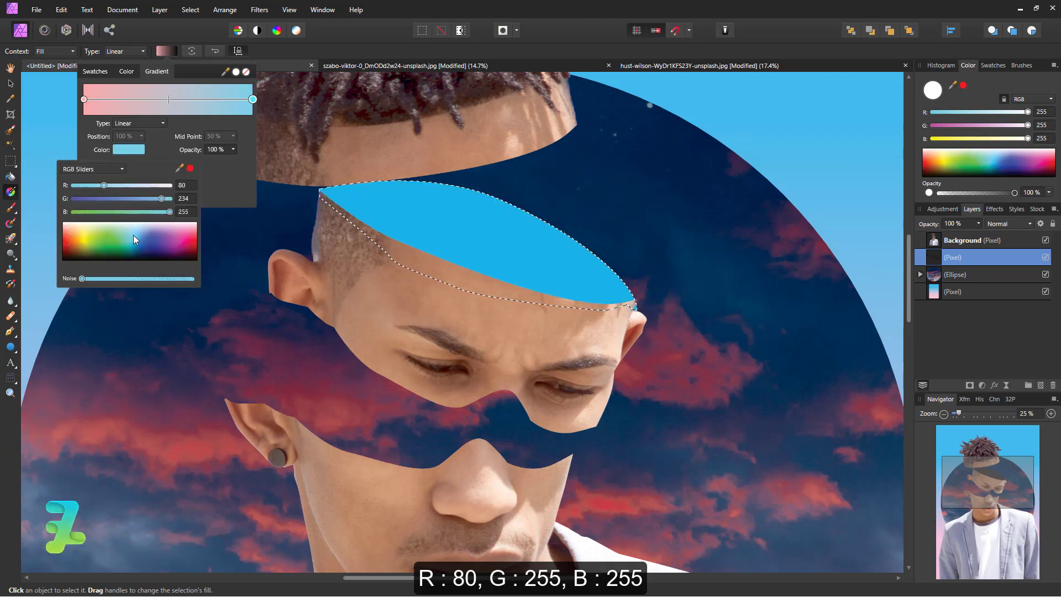
pyautogui.click(185, 199)
pyautogui.write('255')
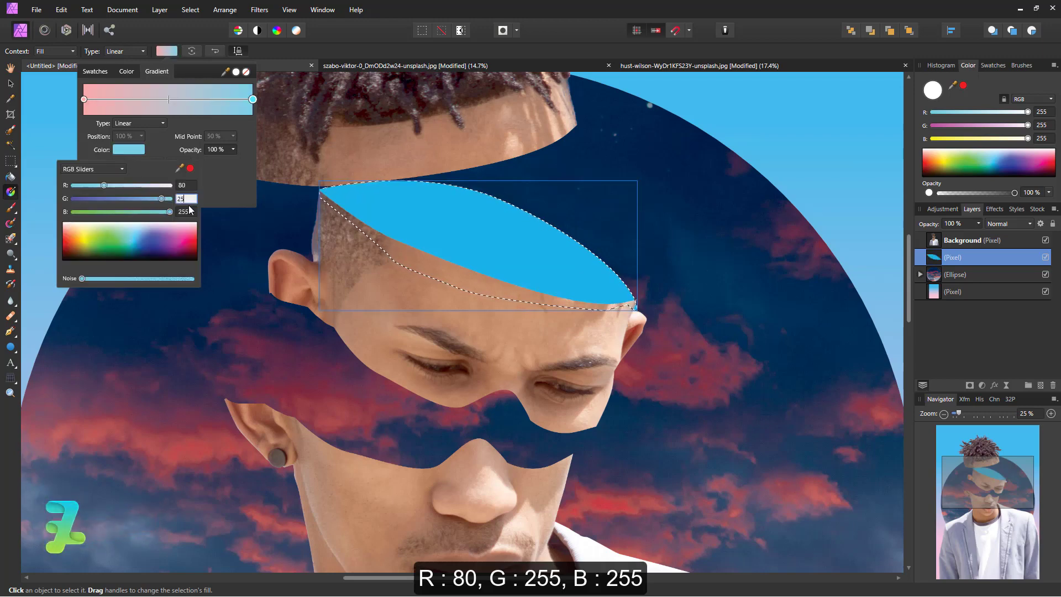
pyautogui.click(188, 185)
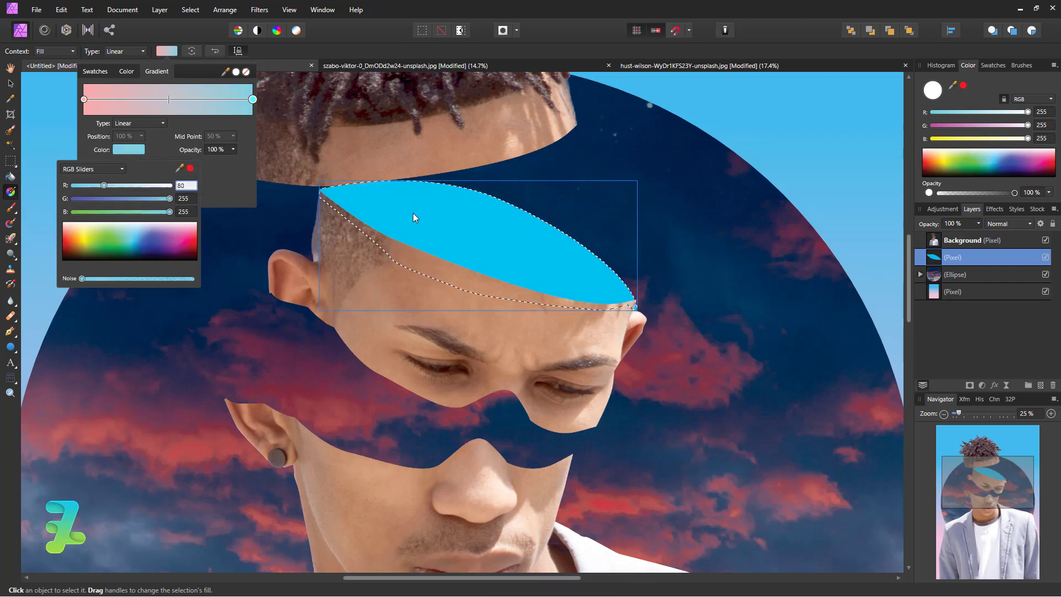
# Step: Fill the forehead cut face with a peach-to-cyan linear gradient and clear the selection
pyautogui.moveTo(413, 213)
pyautogui.mouseDown()
pyautogui.moveTo(453, 232)
pyautogui.moveTo(484, 319)
pyautogui.moveTo(466, 288)
pyautogui.mouseUp()
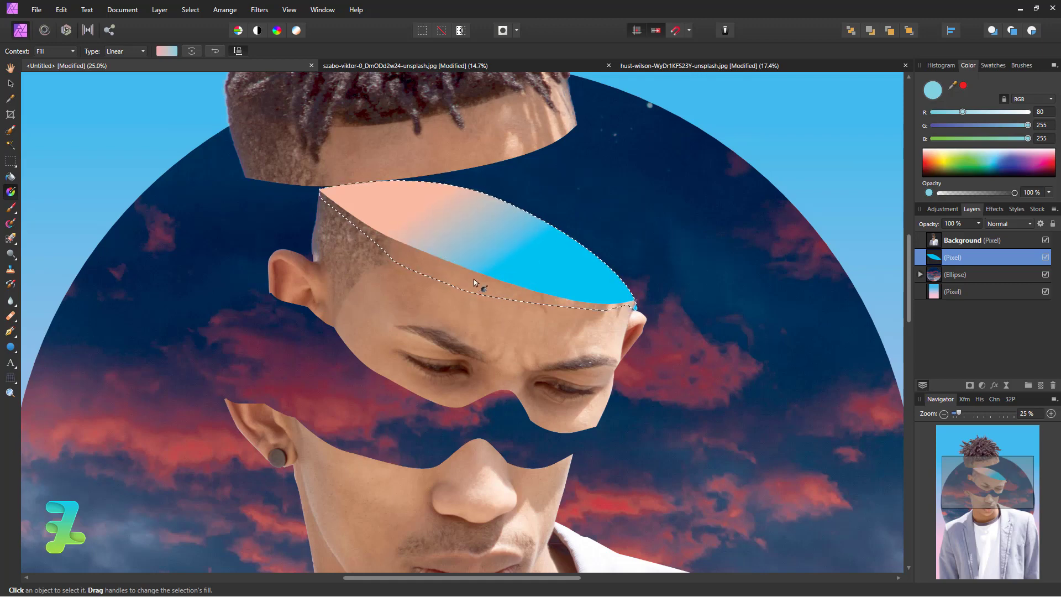
pyautogui.scroll(-5, 477, 285)
pyautogui.scroll(-4, 477, 285)
pyautogui.scroll(6, 483, 287)
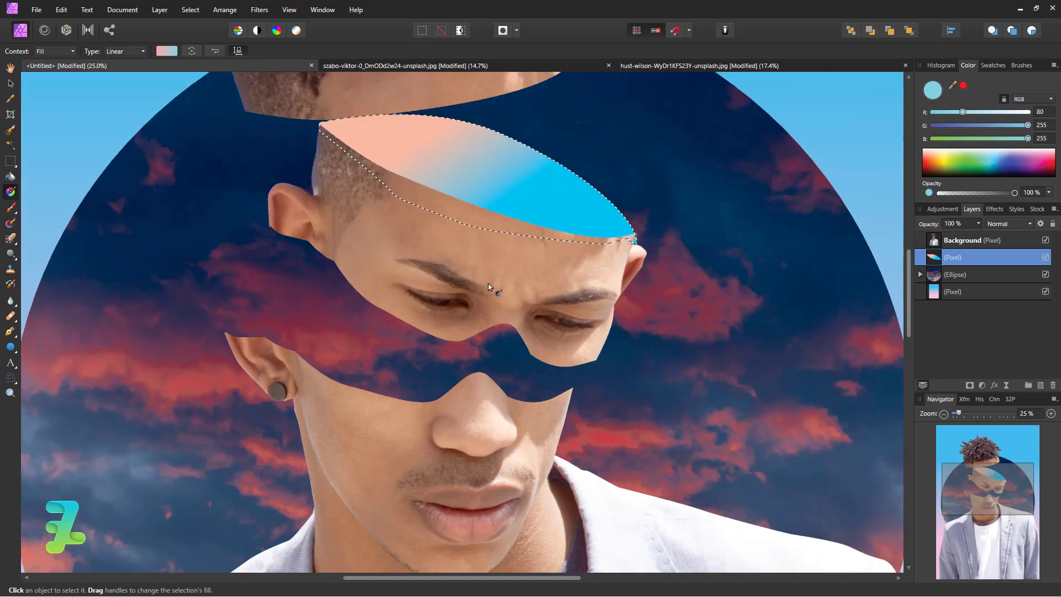
pyautogui.hotkey('ctrl', 'd')
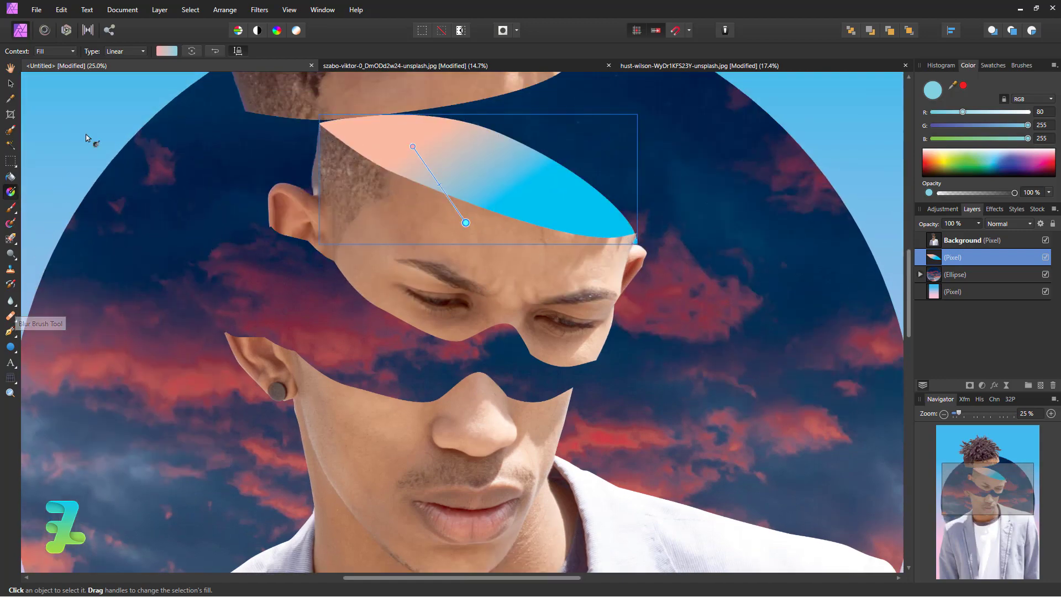
pyautogui.click(160, 51)
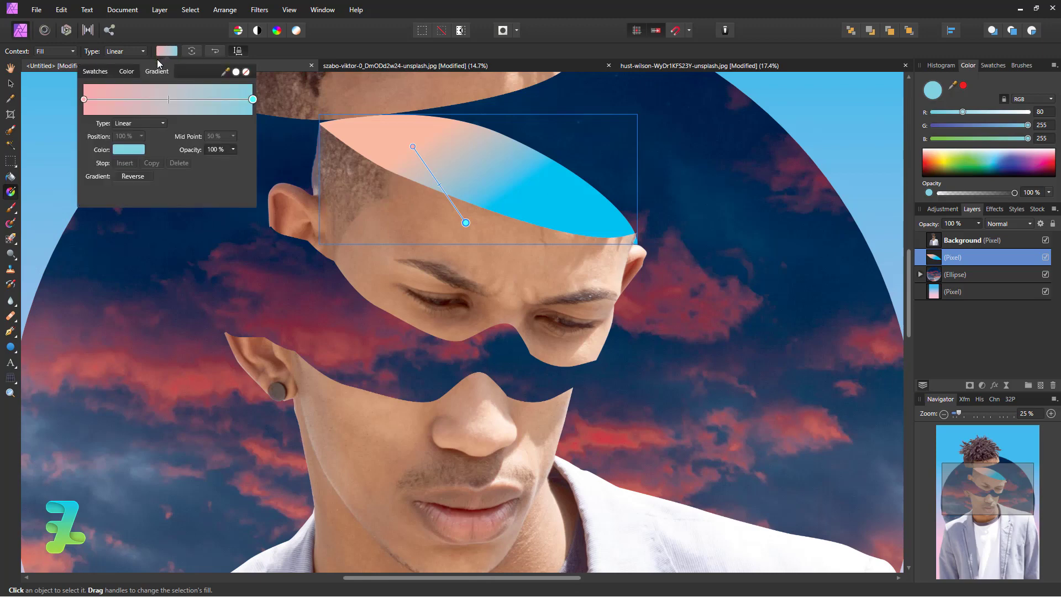
pyautogui.click(11, 332)
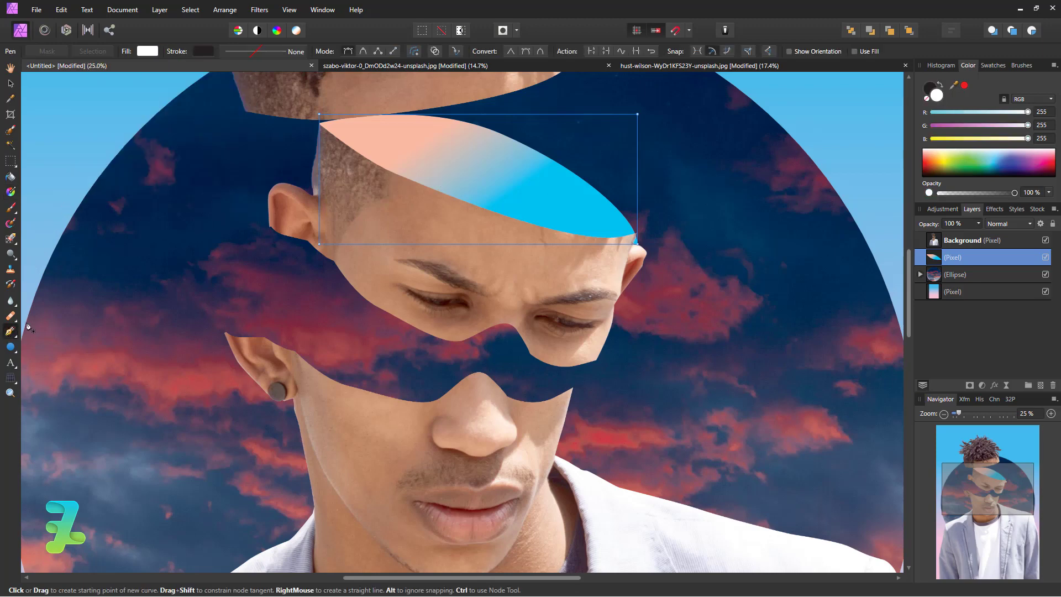
# Step: Trace the lower cut face from the ear tip to the nose and convert it to a selection
pyautogui.click(224, 331)
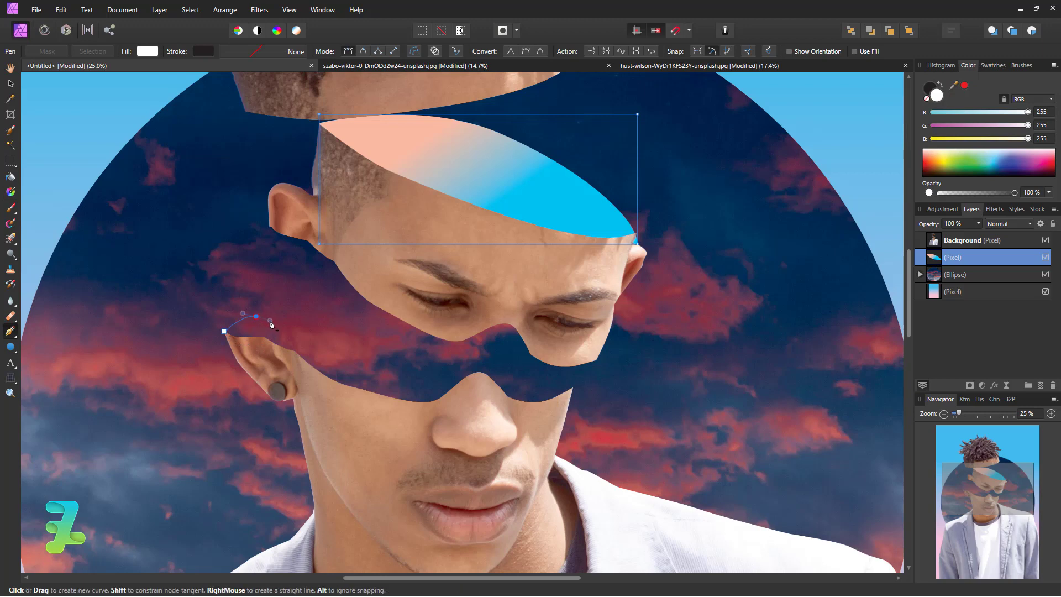
pyautogui.hotkey('ctrl', 'z')
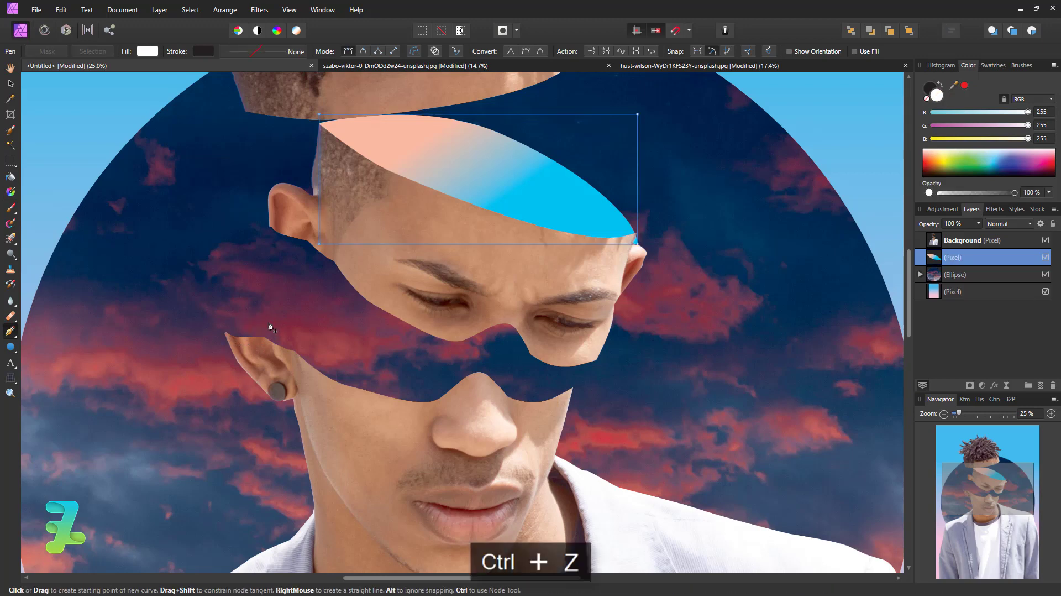
pyautogui.click(224, 331)
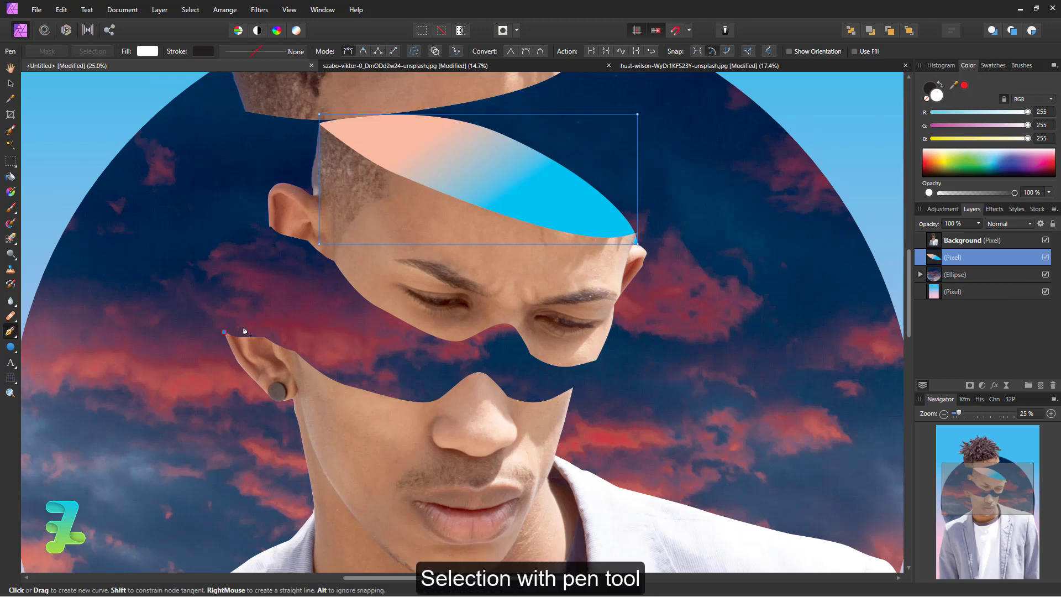
pyautogui.moveTo(264, 330); pyautogui.dragTo(264, 327)
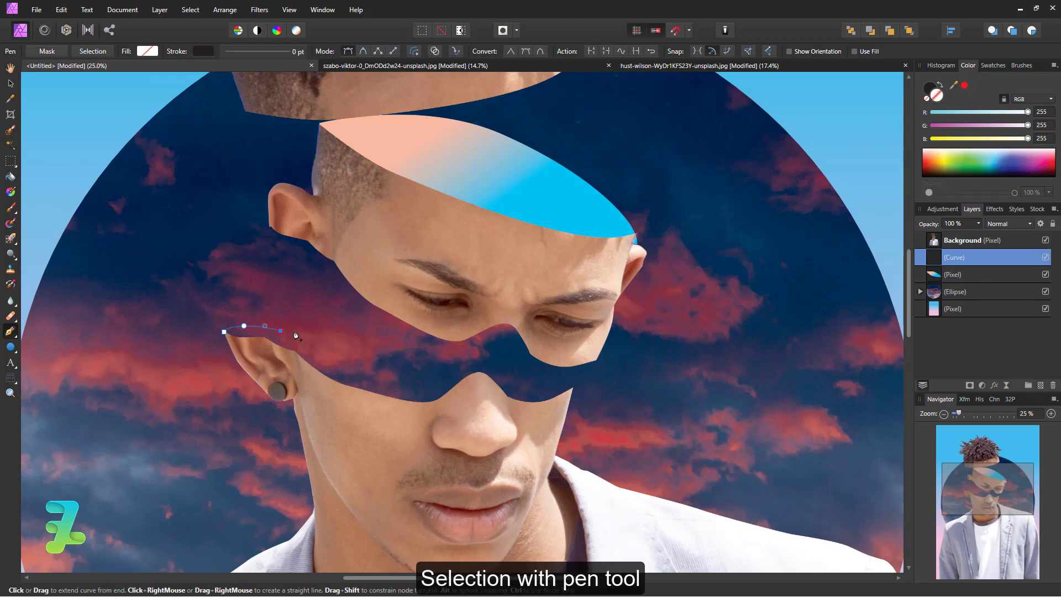
pyautogui.moveTo(404, 328); pyautogui.dragTo(406, 324)
pyautogui.hotkey('ctrl', 'z')
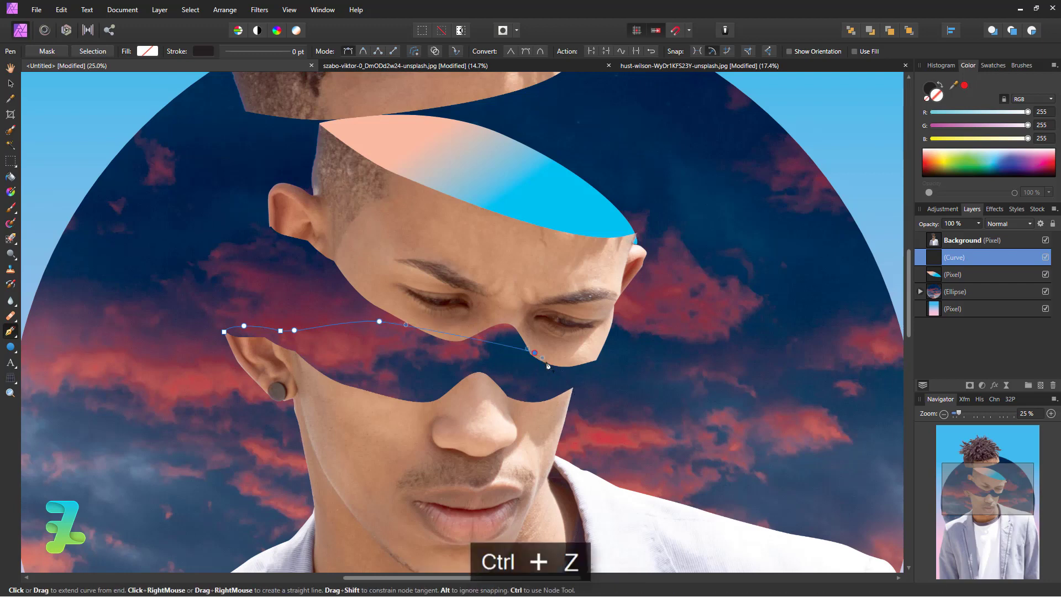
pyautogui.click(572, 385)
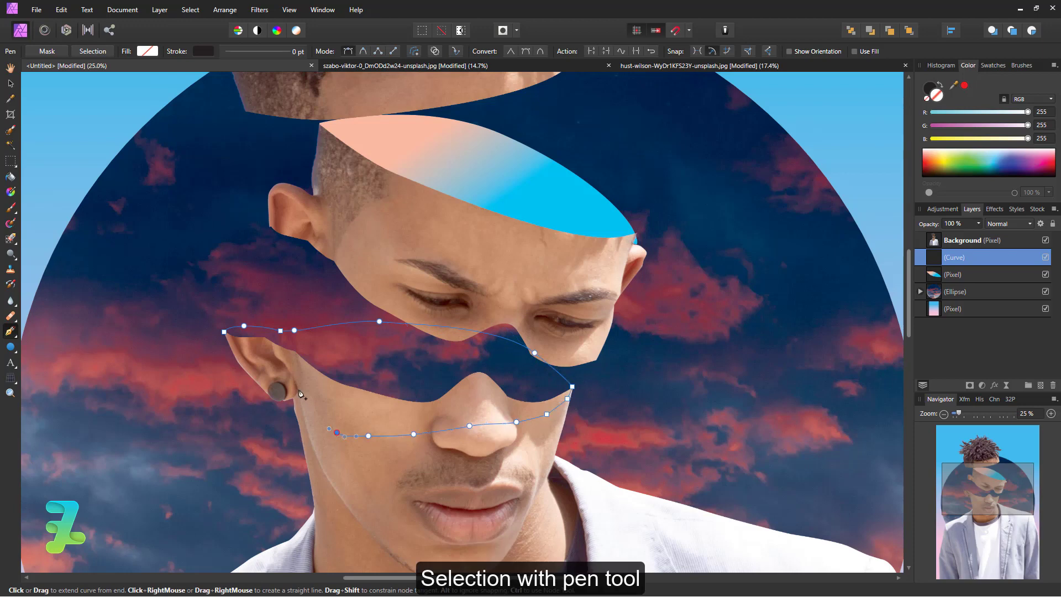
pyautogui.hotkey('ctrl', 'z')
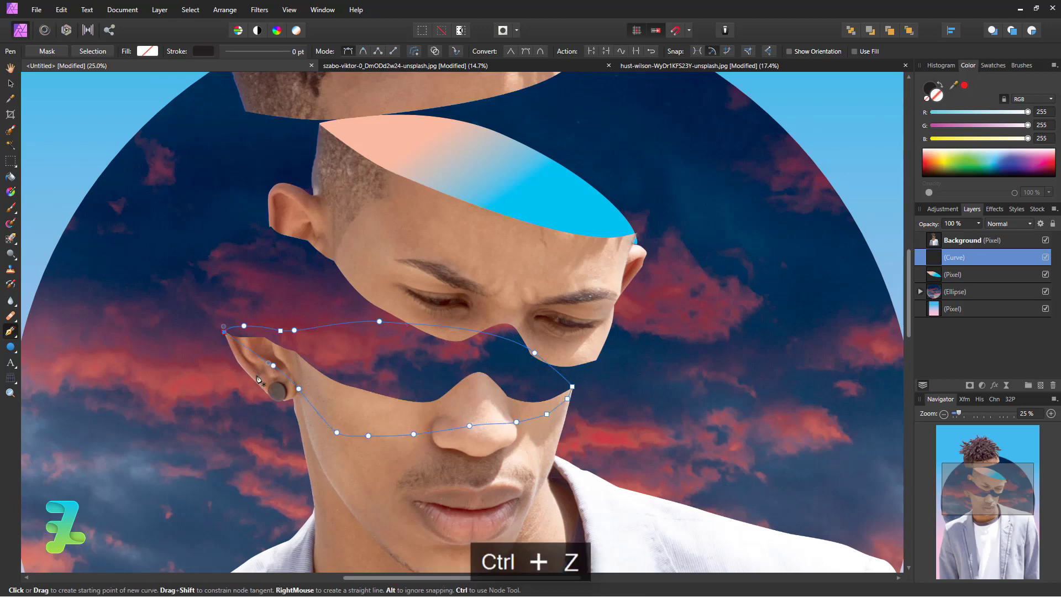
pyautogui.hotkey('ctrl', 'z')
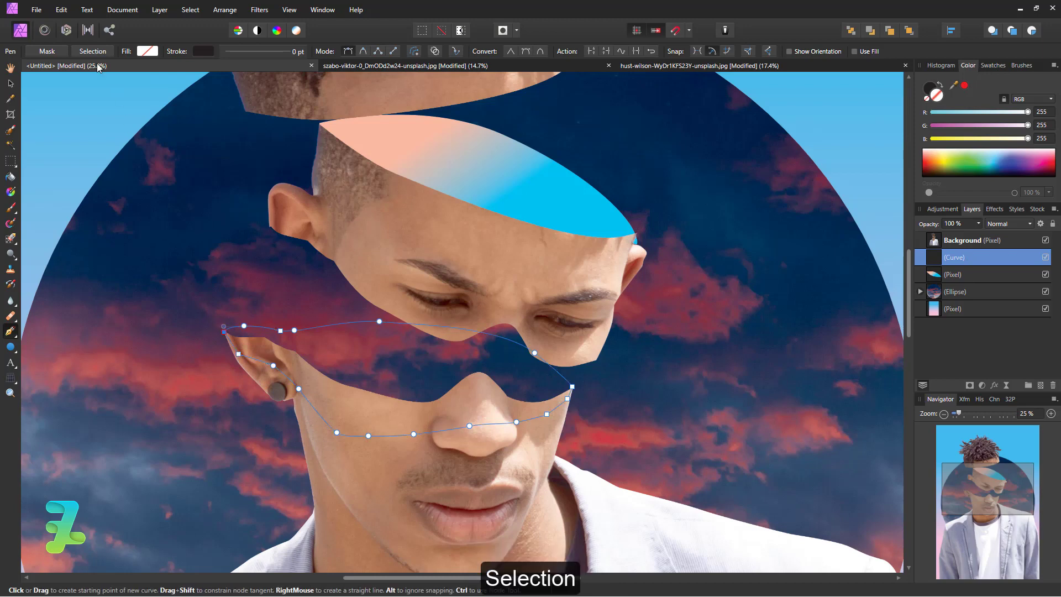
pyautogui.click(92, 50)
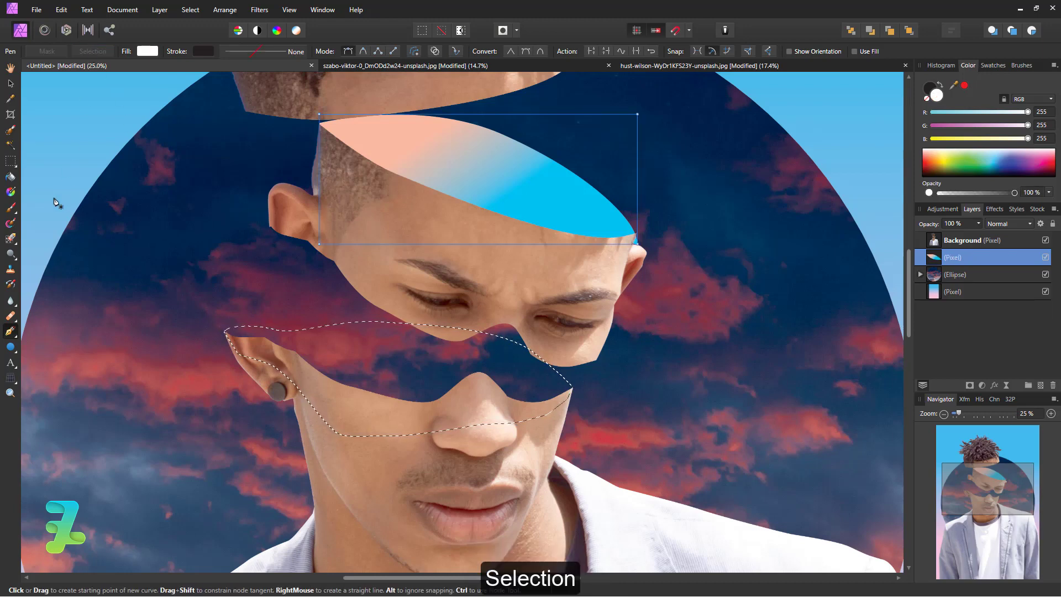
# Step: Lay a linear peach-to-cyan gradient across the lower cut face and deselect it
pyautogui.click(11, 192)
pyautogui.click(167, 51)
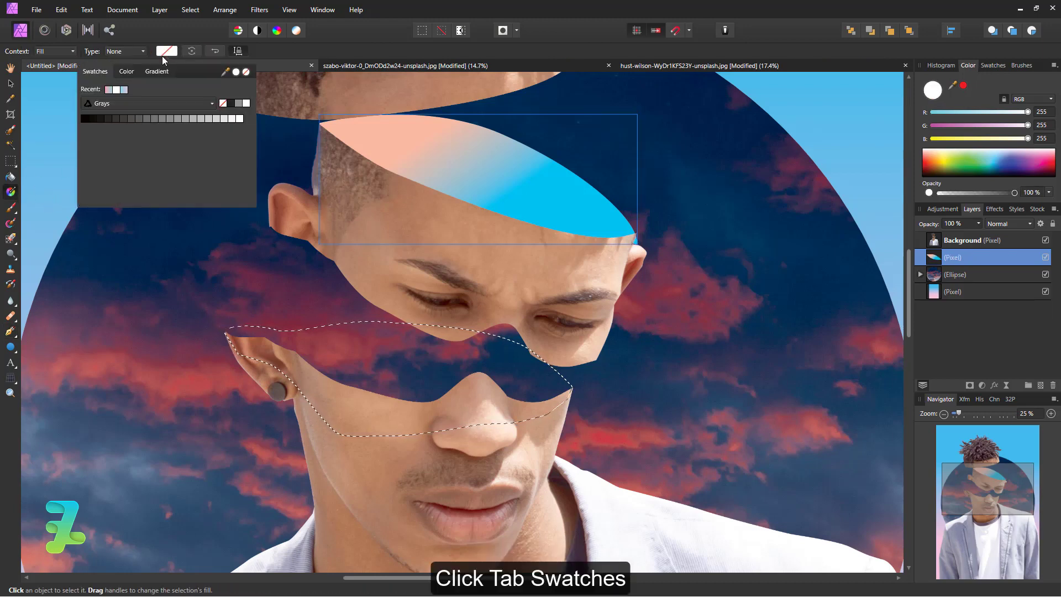
pyautogui.click(152, 69)
pyautogui.click(128, 69)
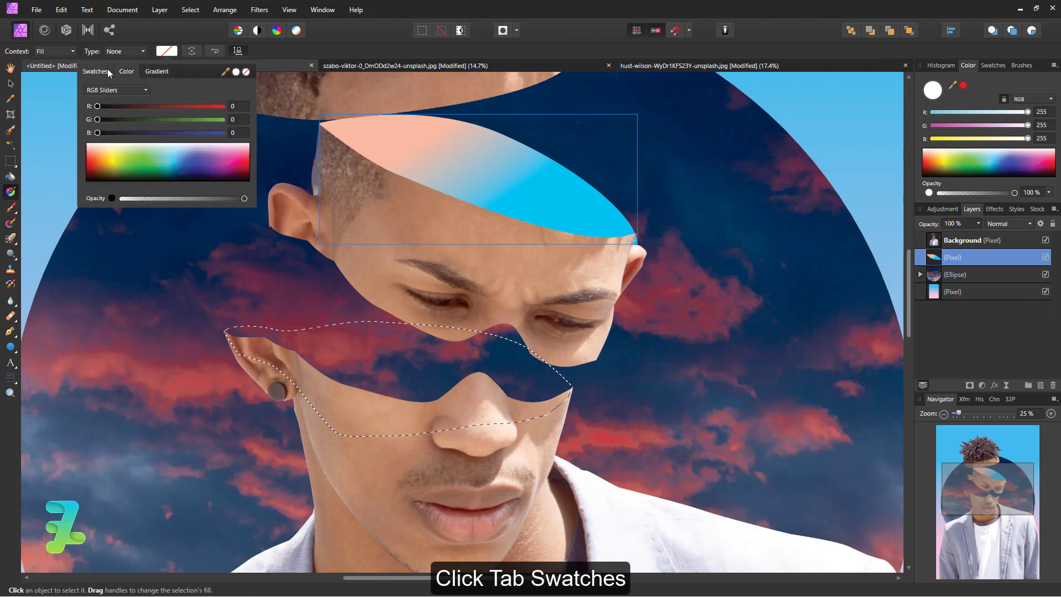
pyautogui.click(108, 90)
pyautogui.click(282, 255)
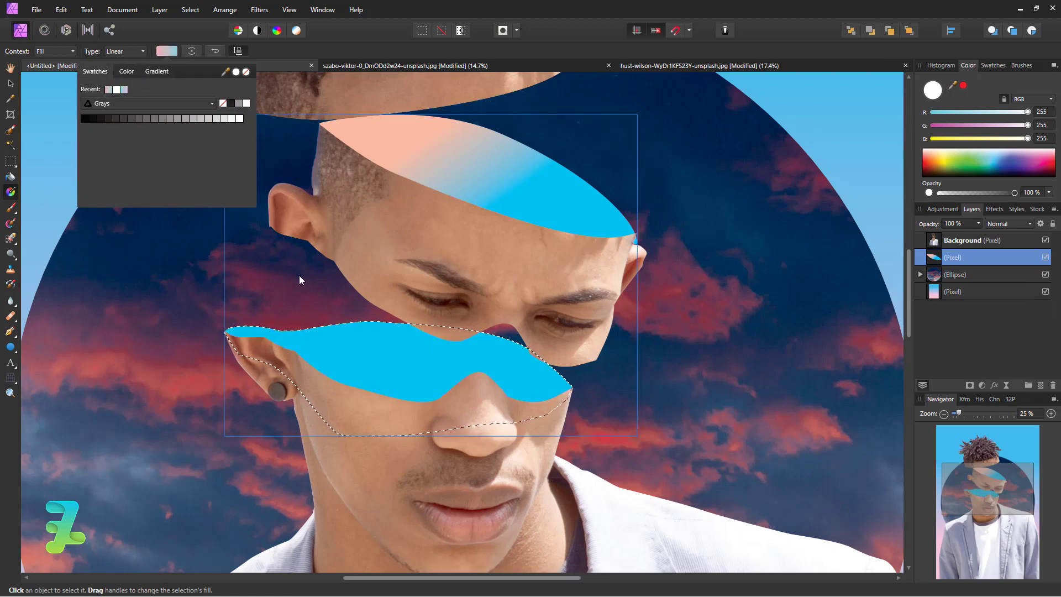
pyautogui.moveTo(343, 336); pyautogui.dragTo(440, 414)
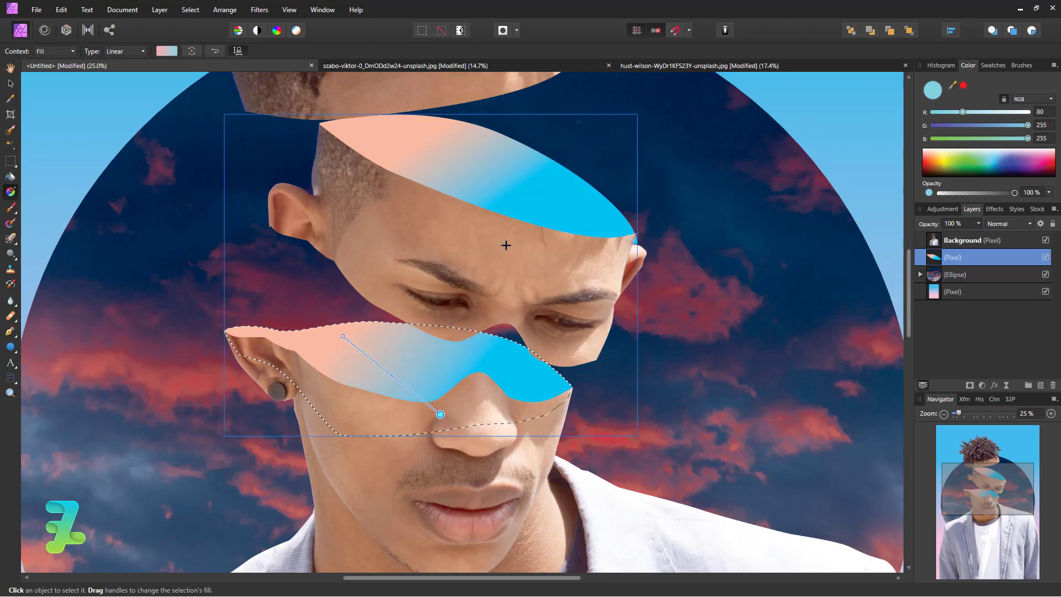
pyautogui.hotkey('ctrl', 'd')
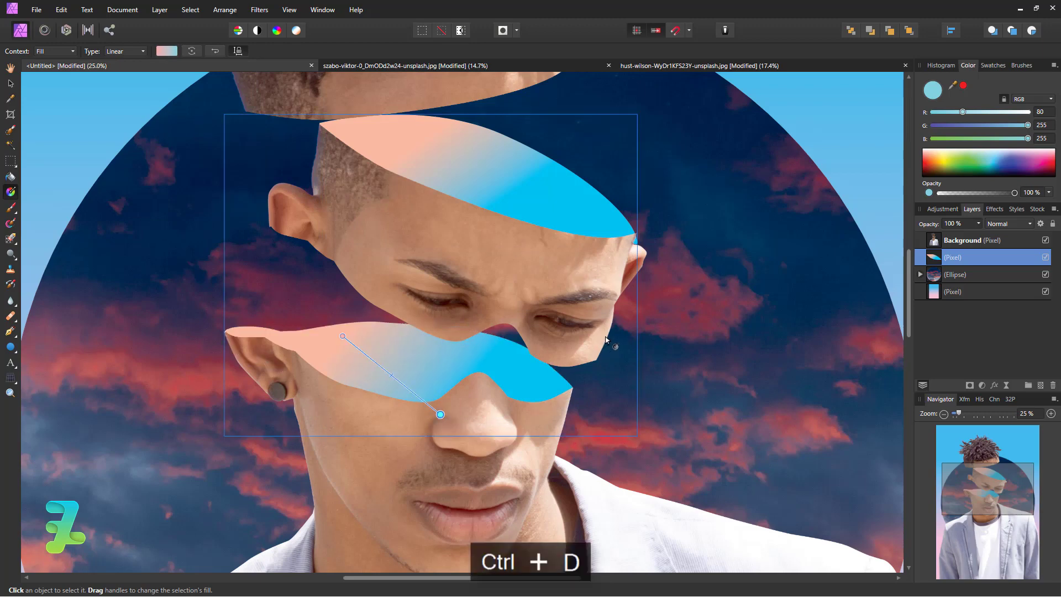
pyautogui.scroll(2, 725, 343)
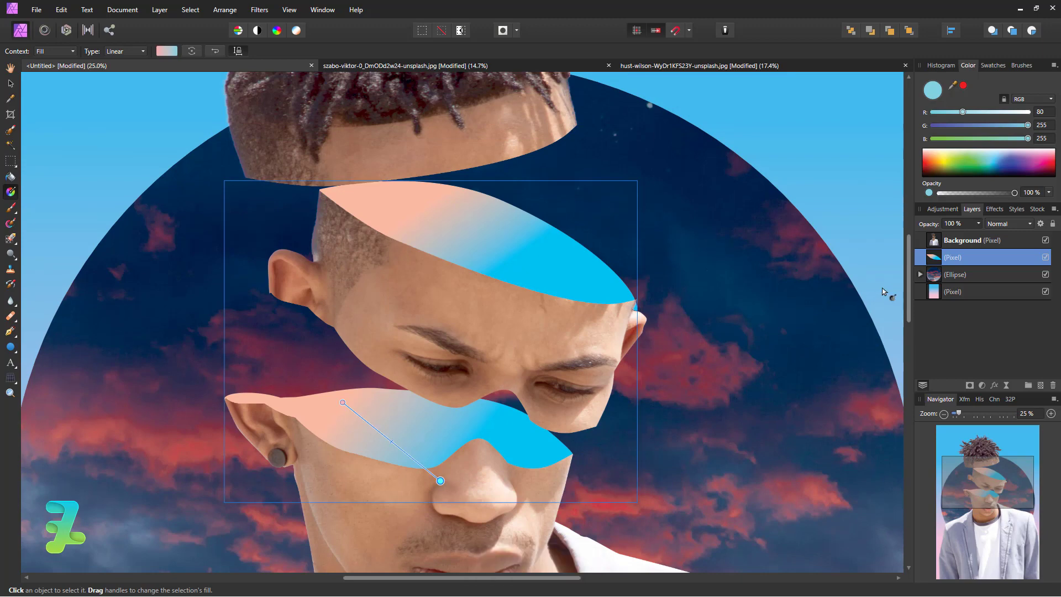
pyautogui.click(1046, 258)
# Step: Set up the Eraser Brush at 100% hardness, shrinking it from 168 px to about 88 px
pyautogui.rightClick(9, 317)
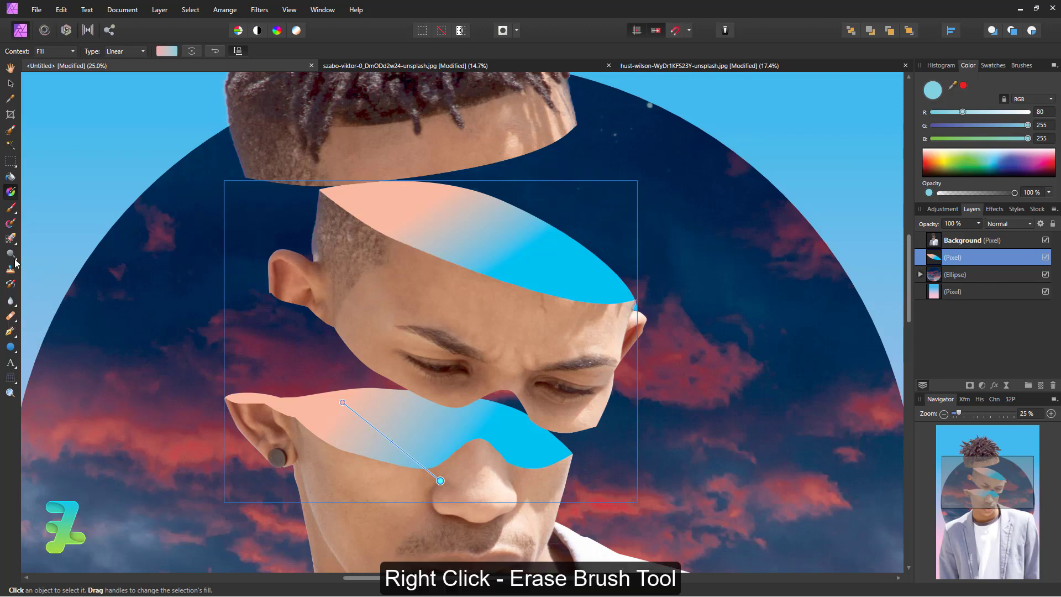
pyautogui.rightClick(11, 239)
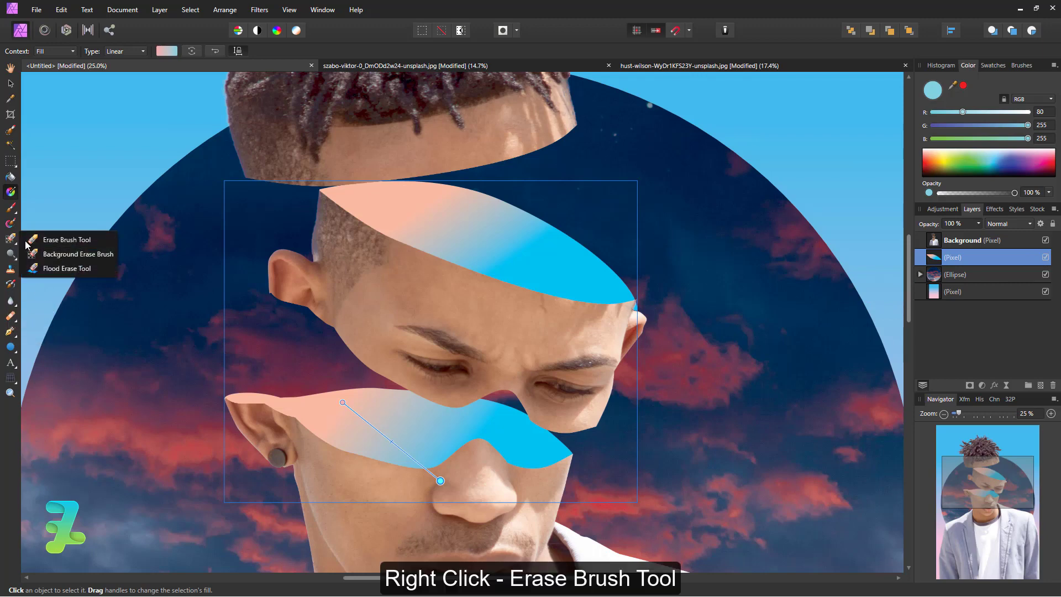
pyautogui.click(56, 245)
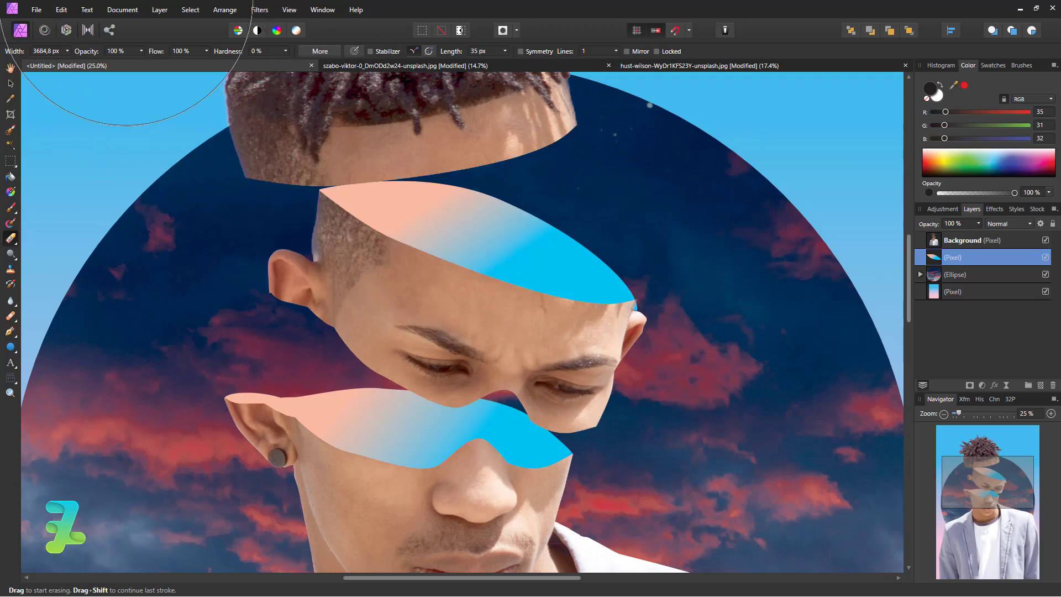
pyautogui.press('[')
pyautogui.press('[')
pyautogui.press('[')
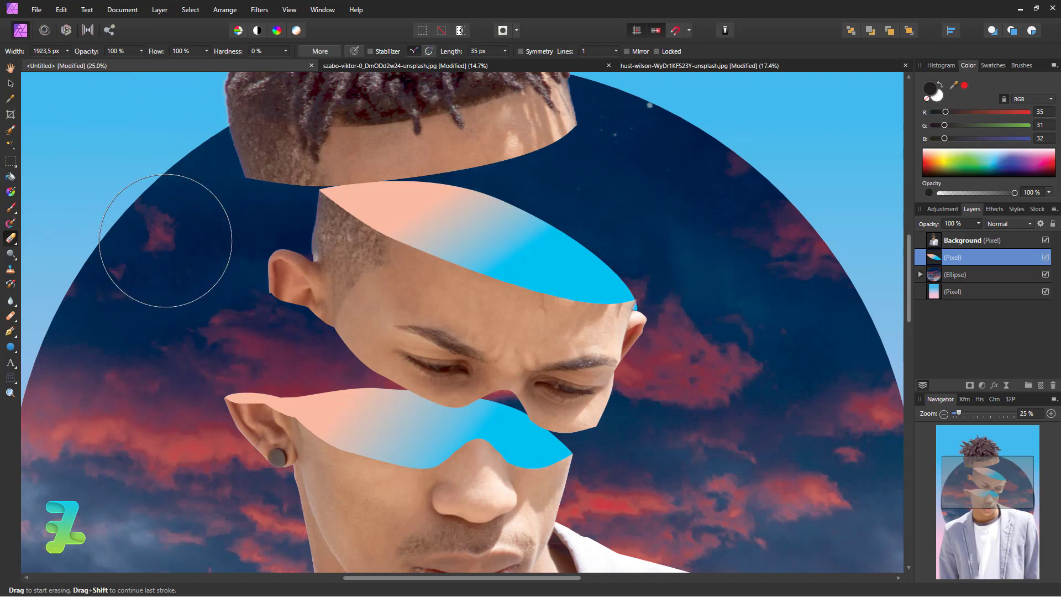
pyautogui.press('[')
pyautogui.press('[')
pyautogui.press('[')
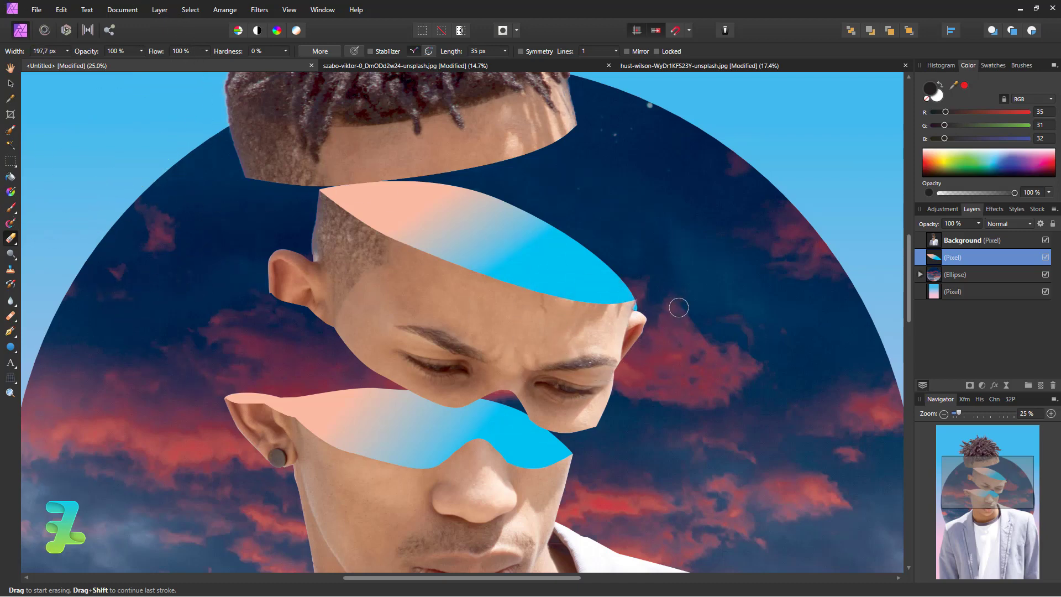
pyautogui.press('[')
pyautogui.click(286, 51)
pyautogui.moveTo(290, 62); pyautogui.dragTo(433, 91)
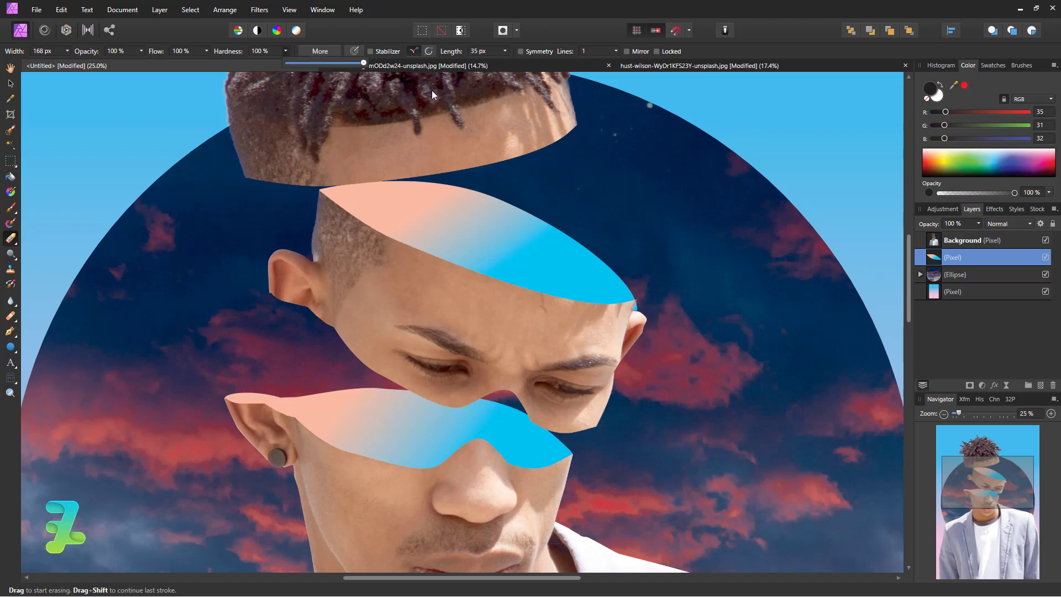
pyautogui.press('[')
pyautogui.press('[')
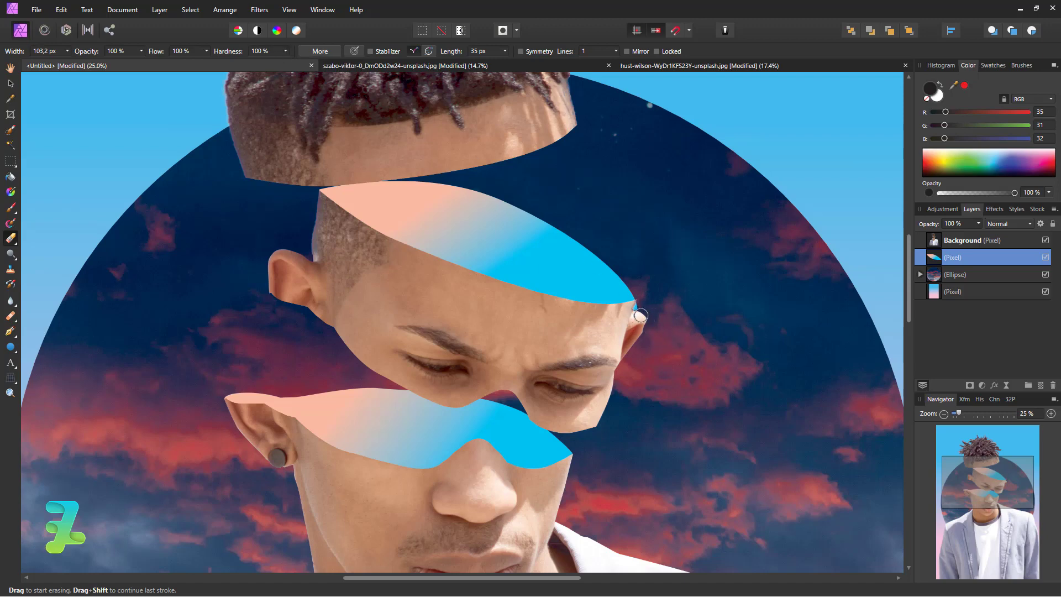
pyautogui.press('[')
pyautogui.press('[')
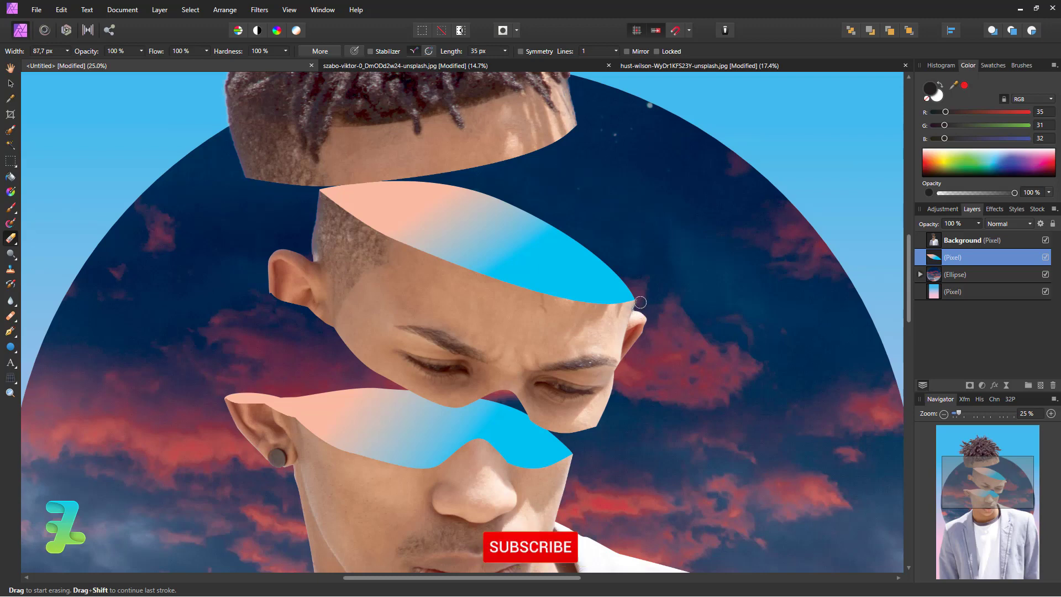
# Step: Target the Background portrait layer and shrink the eraser further for edge cleanup
pyautogui.hotkey('alt', ']')
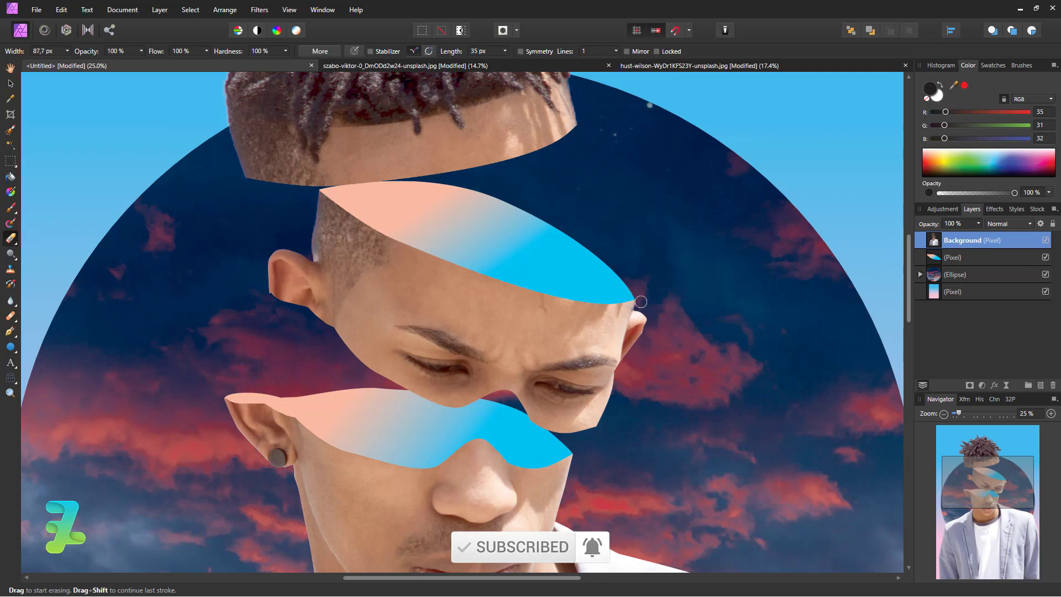
pyautogui.click(965, 254)
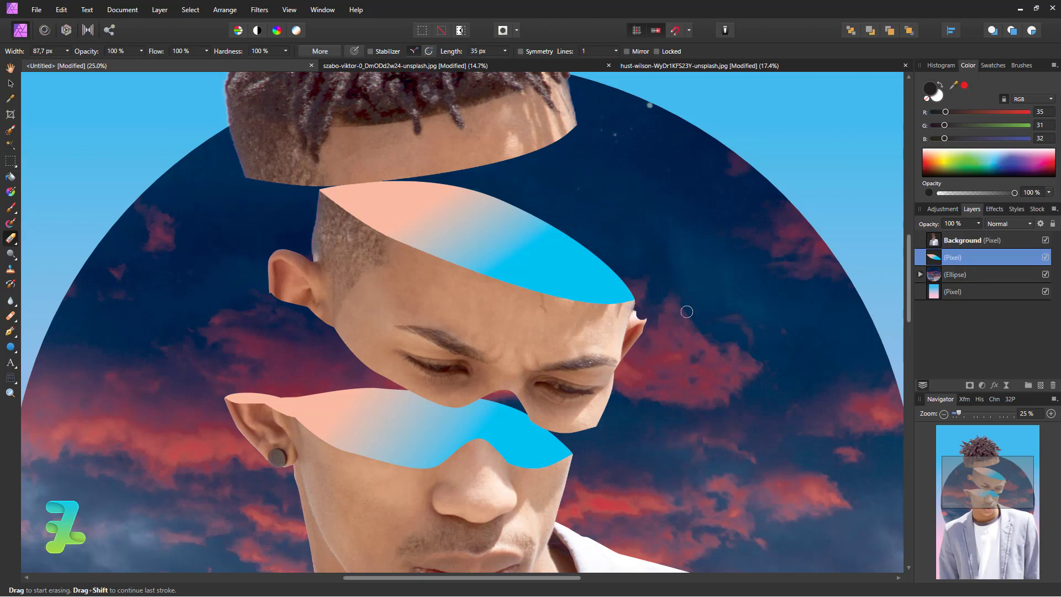
pyautogui.click(958, 239)
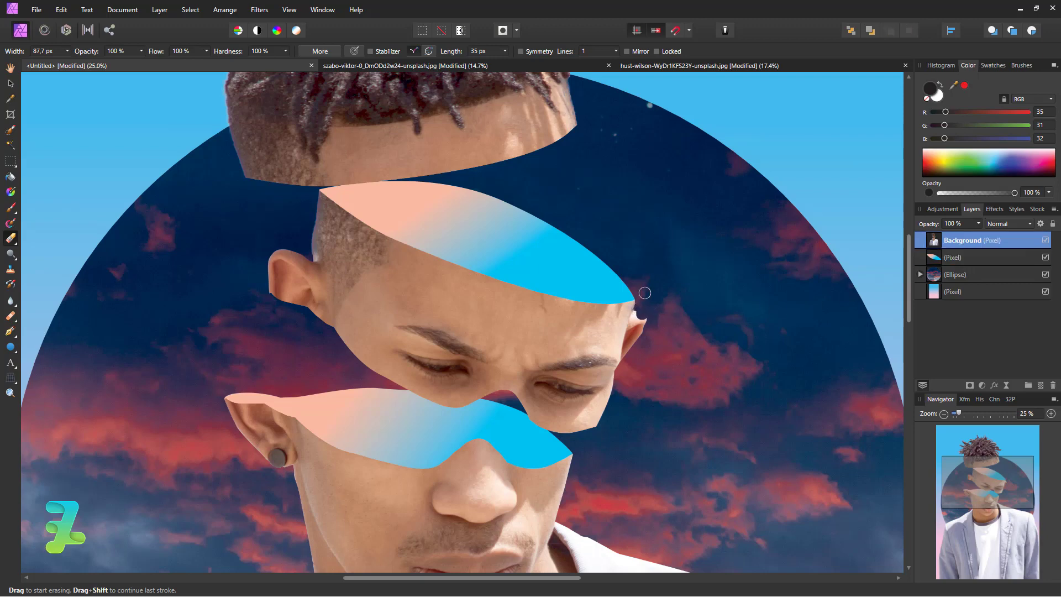
pyautogui.press('[')
pyautogui.press('[')
pyautogui.press('[')
pyautogui.press('[')
# Step: Zoom out to the full poster and select the sunset circle (Ellipse) layer
pyautogui.hotkey('ctrl', '-')
pyautogui.hotkey('ctrl', '-')
pyautogui.hotkey('ctrl', '-')
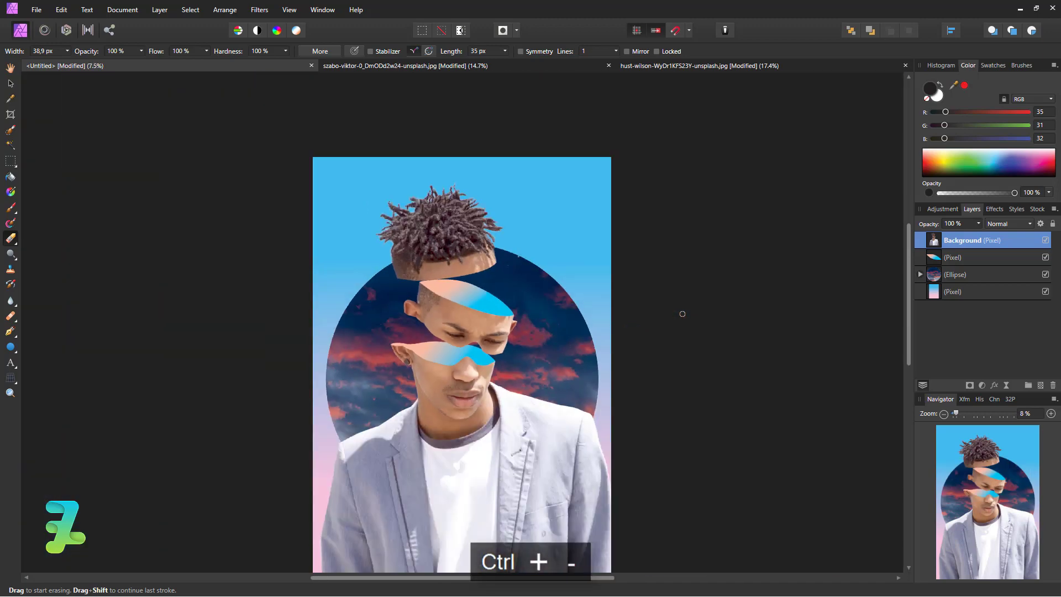
pyautogui.scroll(-2, 644, 309)
pyautogui.scroll(-1, 636, 315)
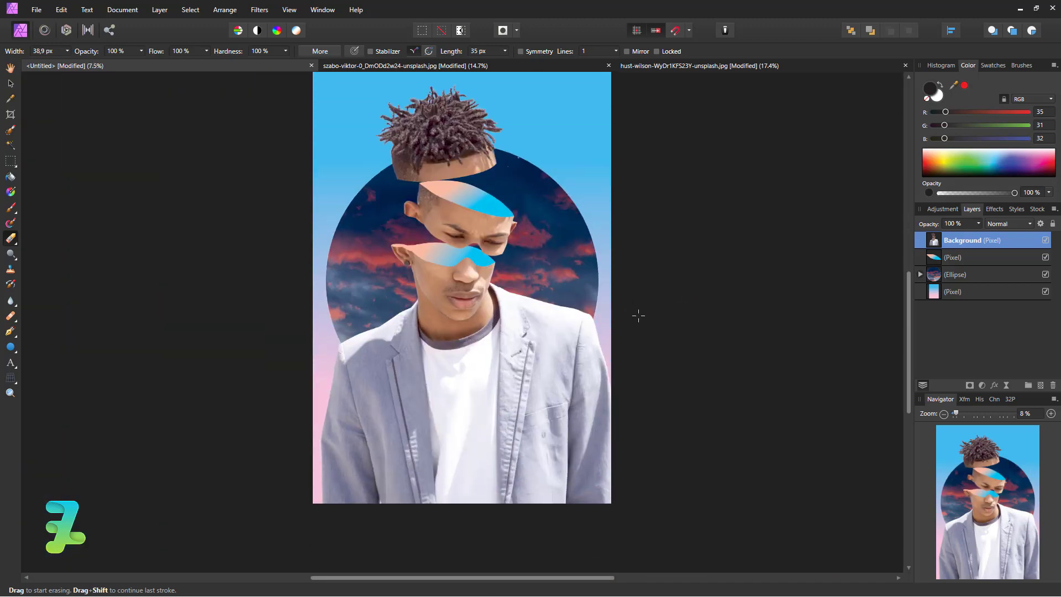
pyautogui.scroll(1, 630, 313)
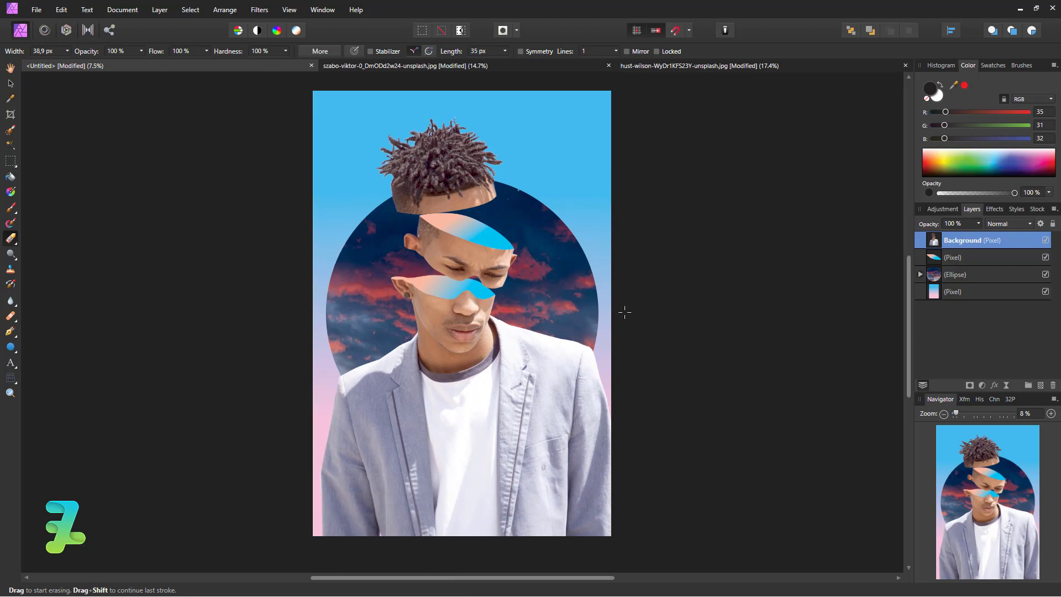
pyautogui.click(11, 85)
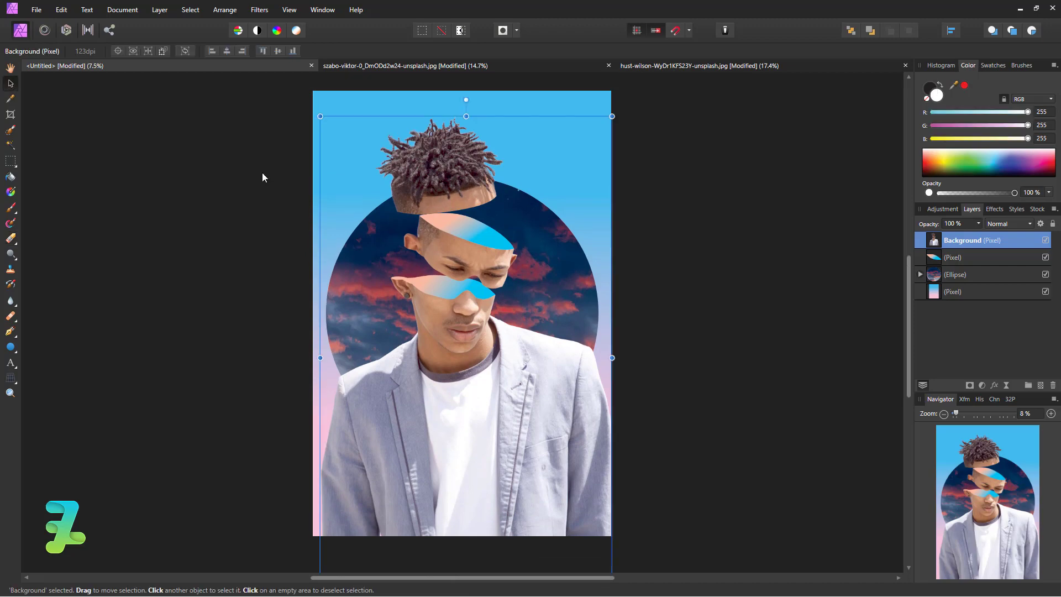
pyautogui.click(982, 275)
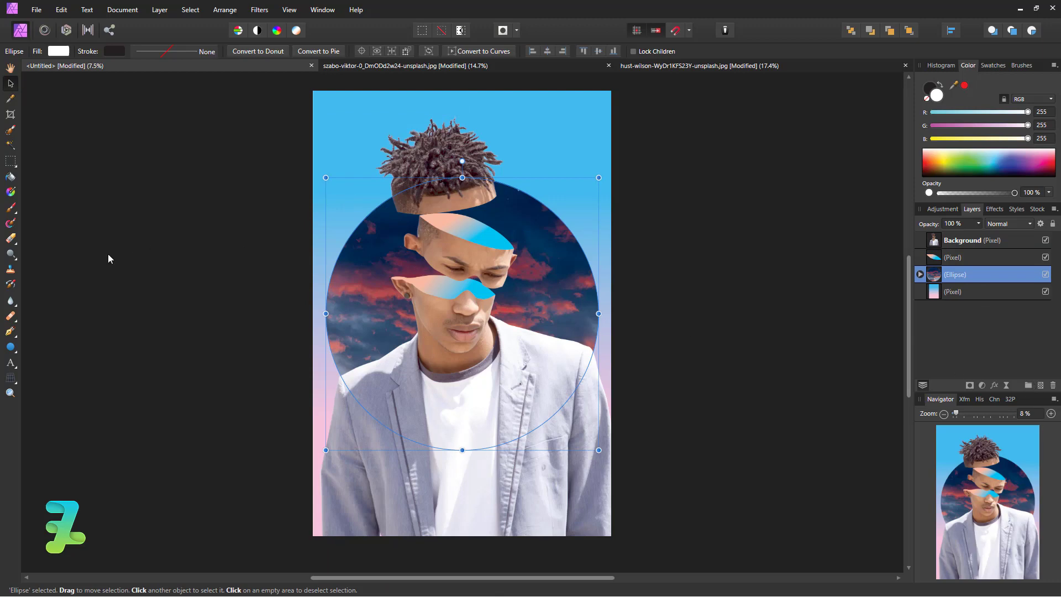
pyautogui.moveTo(11, 353); pyautogui.dragTo(61, 54)
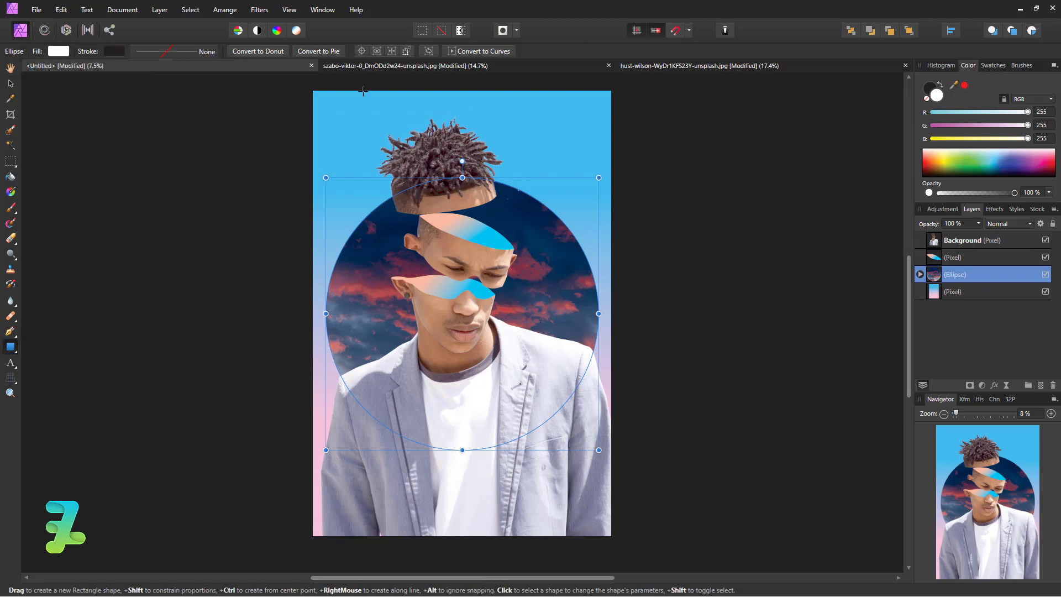
# Step: Draw a thin vertical bar from the top edge and fill it with the recent pink-blue gradient
pyautogui.moveTo(529, 92); pyautogui.dragTo(521, 284)
pyautogui.click(68, 51)
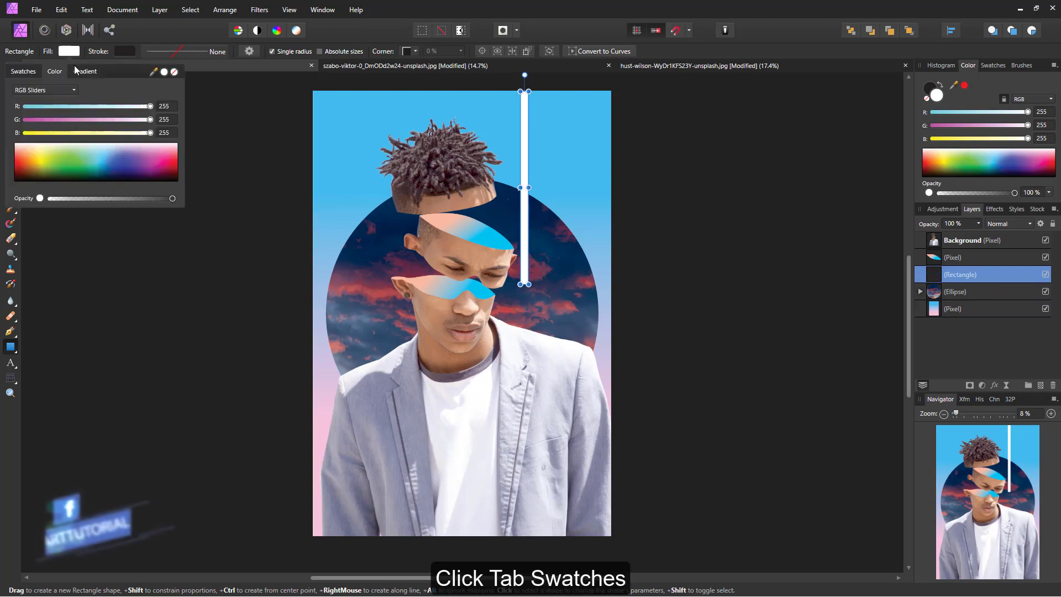
pyautogui.click(84, 71)
pyautogui.click(23, 71)
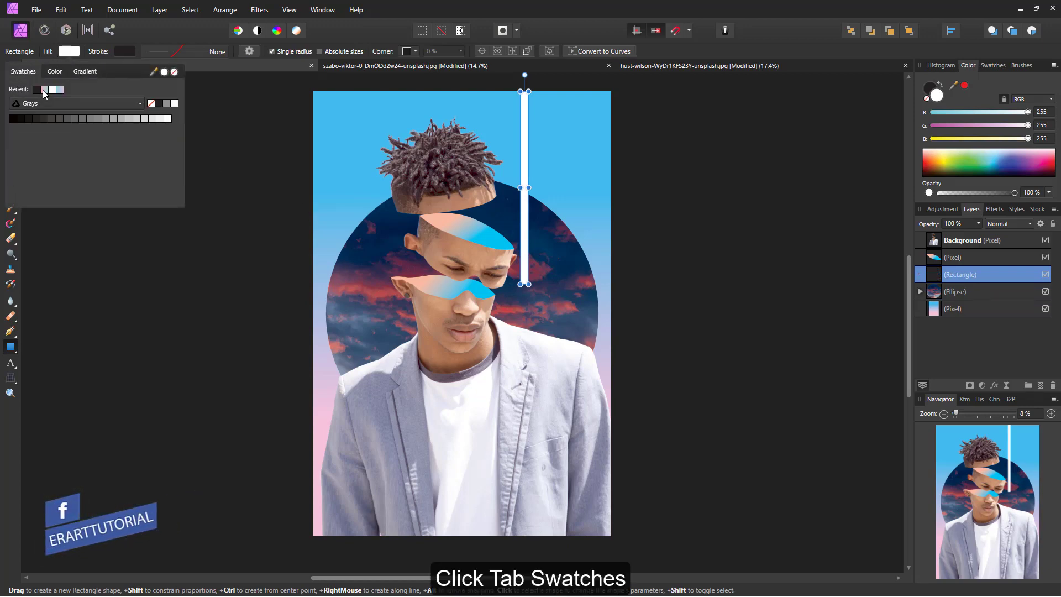
pyautogui.click(43, 90)
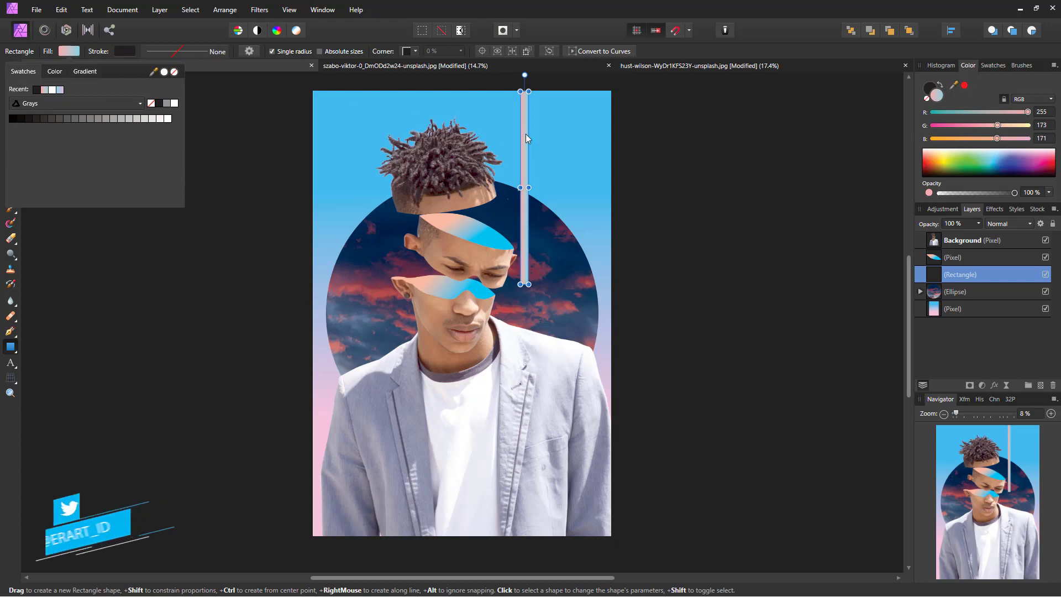
pyautogui.moveTo(523, 128); pyautogui.dragTo(524, 121)
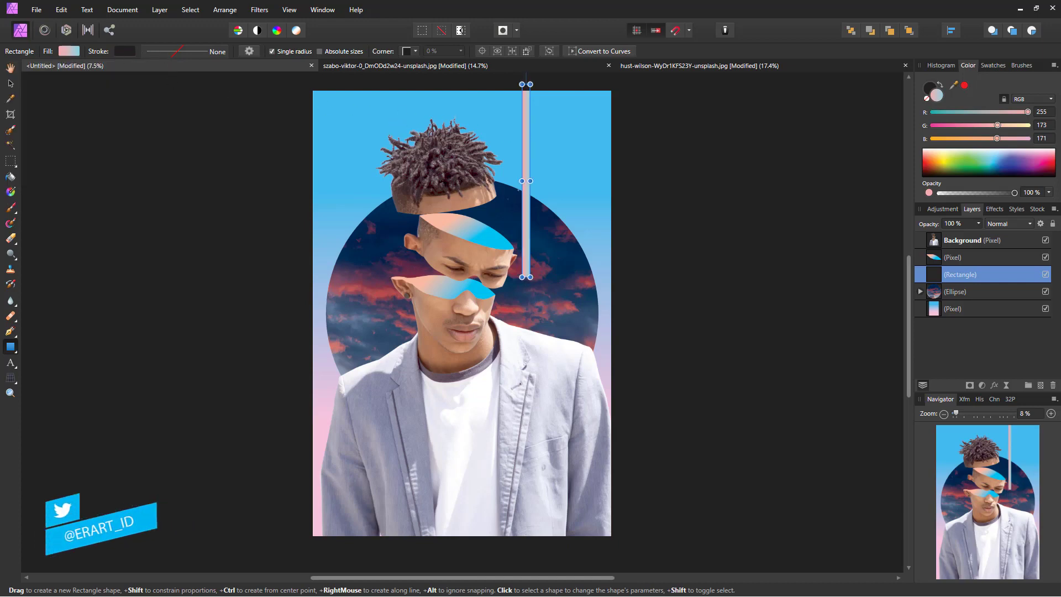
# Step: Run the bar's pink-to-cyan linear gradient downward along its length
pyautogui.click(11, 191)
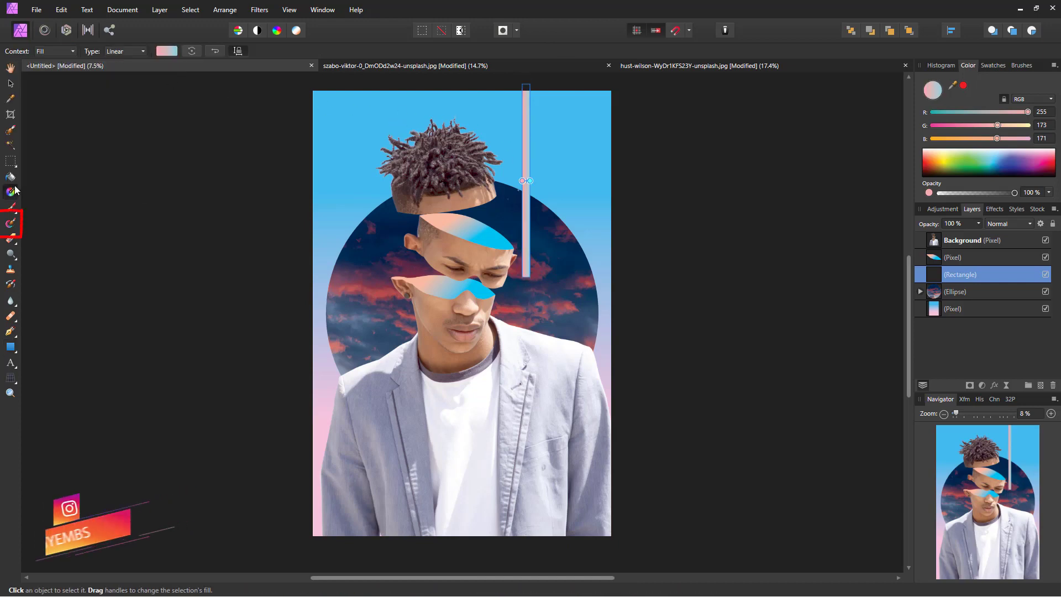
pyautogui.click(166, 50)
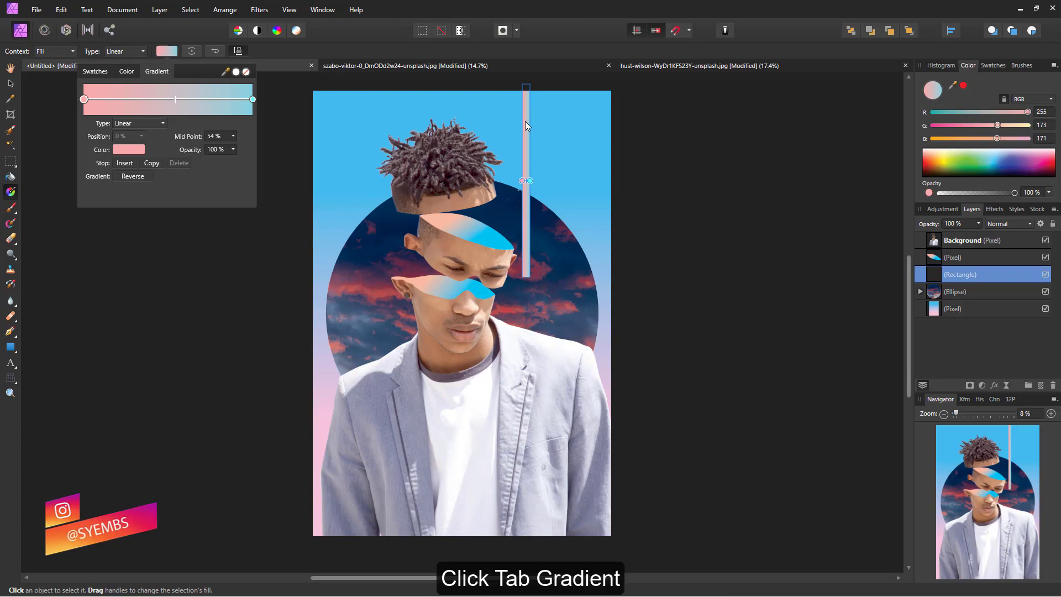
pyautogui.moveTo(524, 121); pyautogui.dragTo(538, 230)
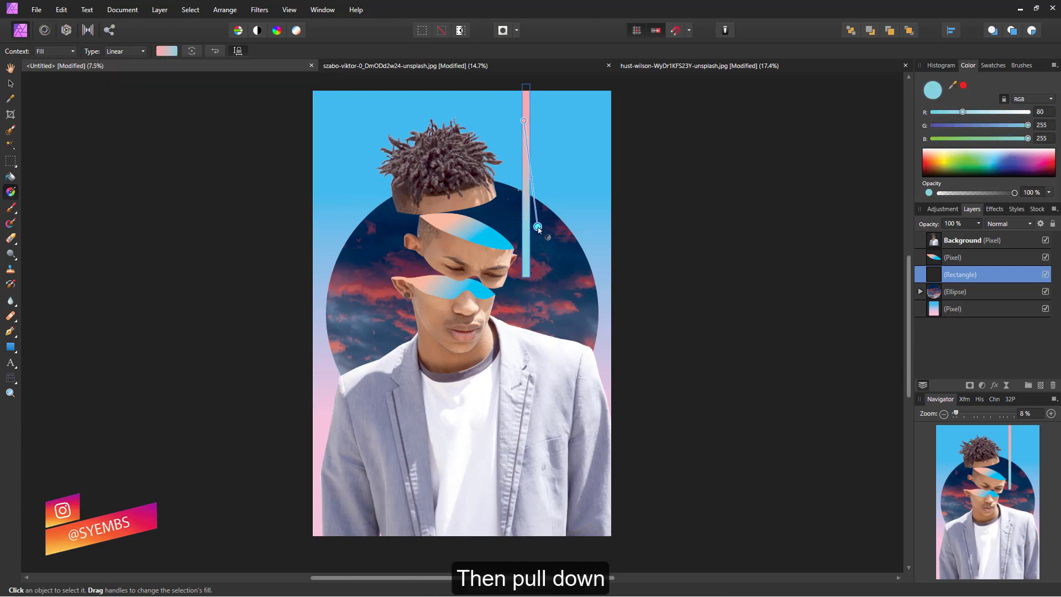
pyautogui.moveTo(537, 226)
pyautogui.mouseDown()
pyautogui.moveTo(510, 207)
pyautogui.moveTo(524, 220)
pyautogui.mouseUp()
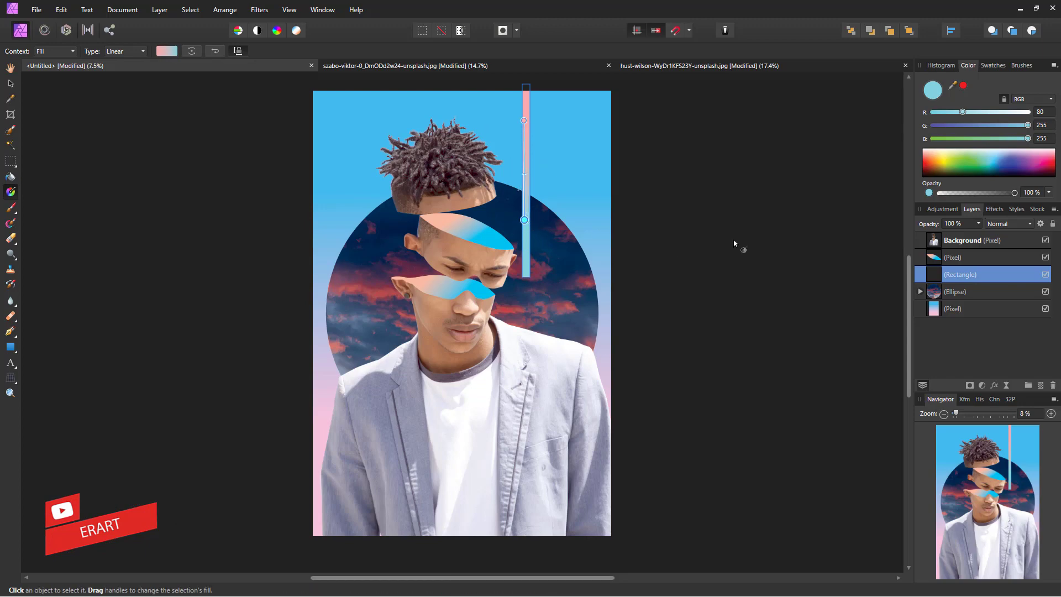
# Step: Draw a second tall thin gradient bar left of the face, redrawing it once
pyautogui.click(10, 346)
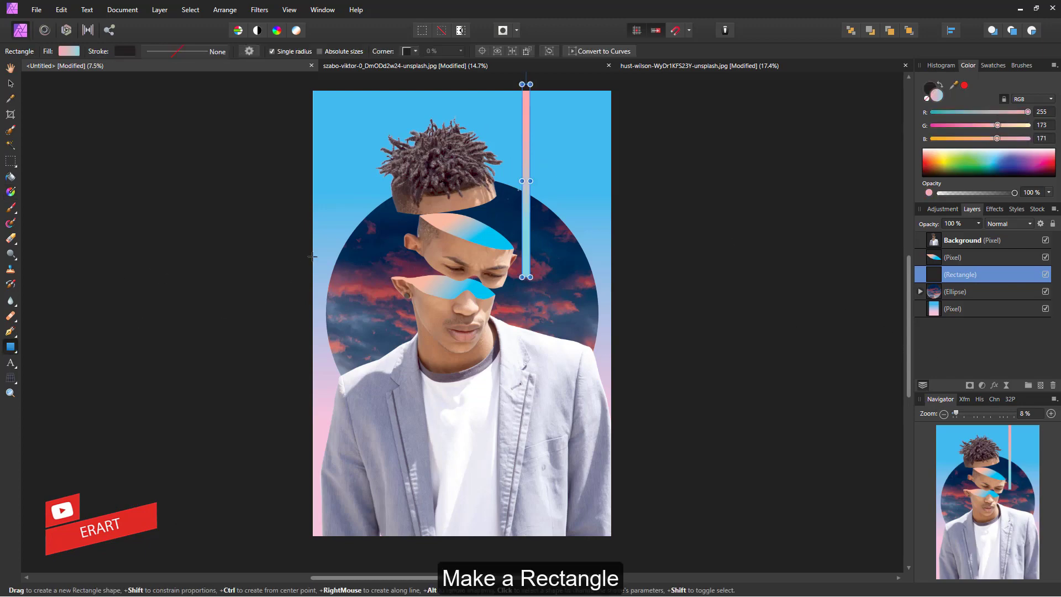
pyautogui.moveTo(350, 199); pyautogui.dragTo(362, 466)
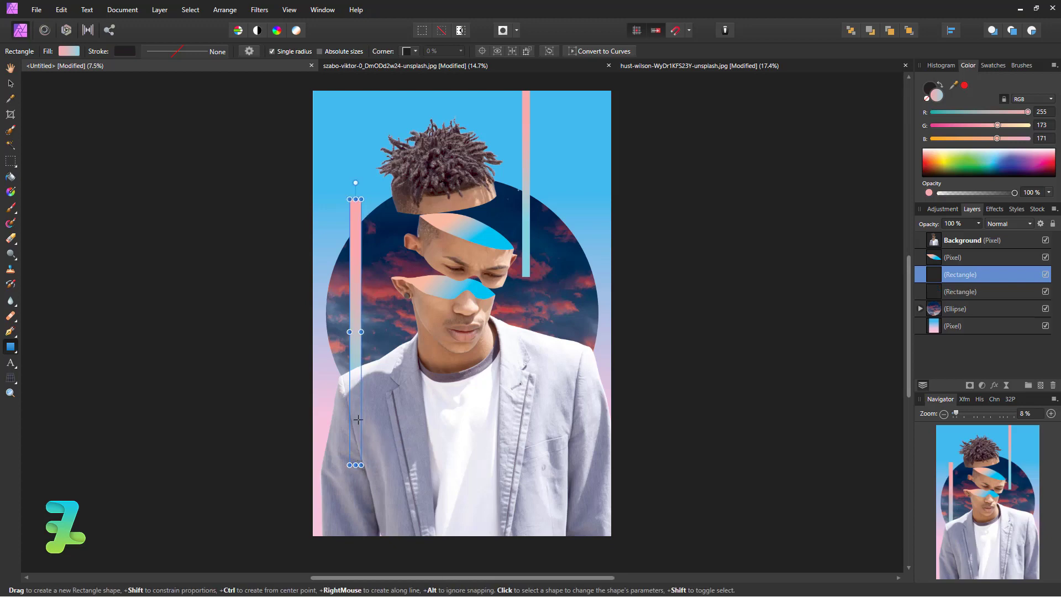
pyautogui.hotkey('ctrl', 'z')
pyautogui.moveTo(344, 225)
pyautogui.mouseDown()
pyautogui.moveTo(359, 468)
pyautogui.moveTo(352, 463)
pyautogui.mouseUp()
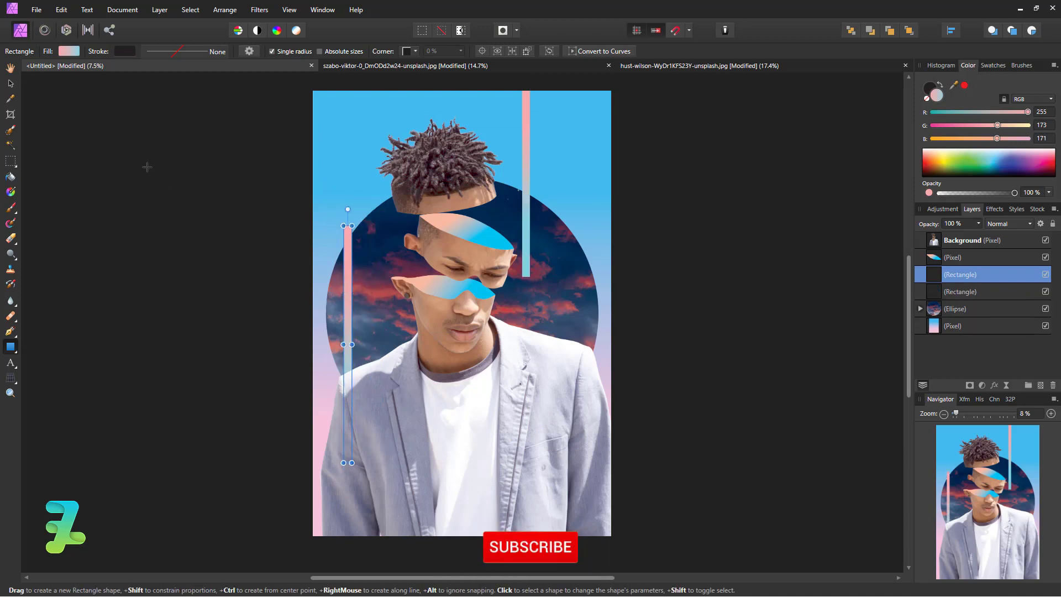
pyautogui.click(9, 86)
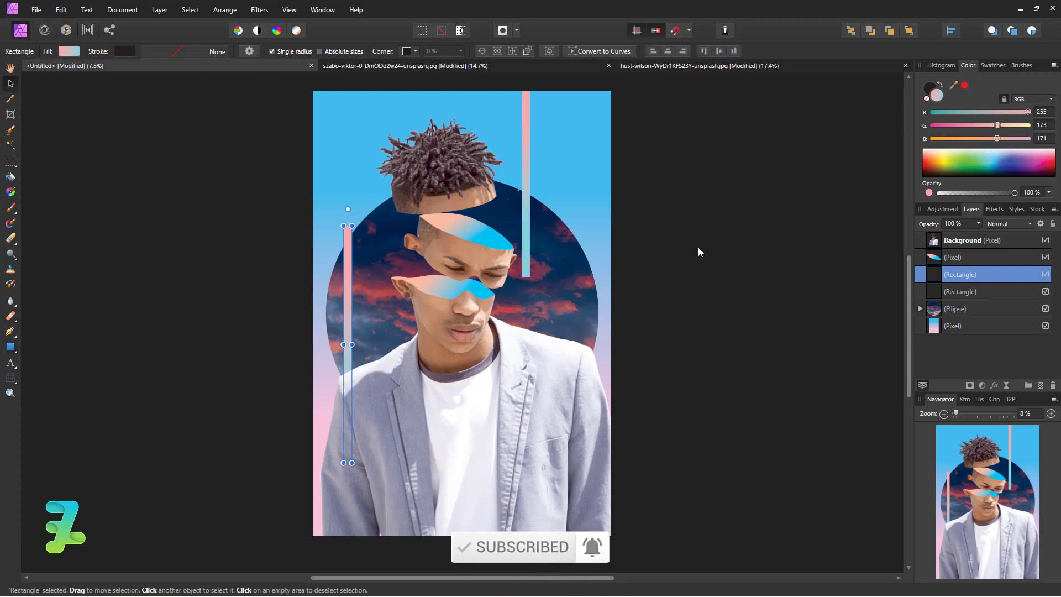
# Step: Add a Levels adjustment to the Background layer with a lowered gamma to darken midtones
pyautogui.click(1002, 240)
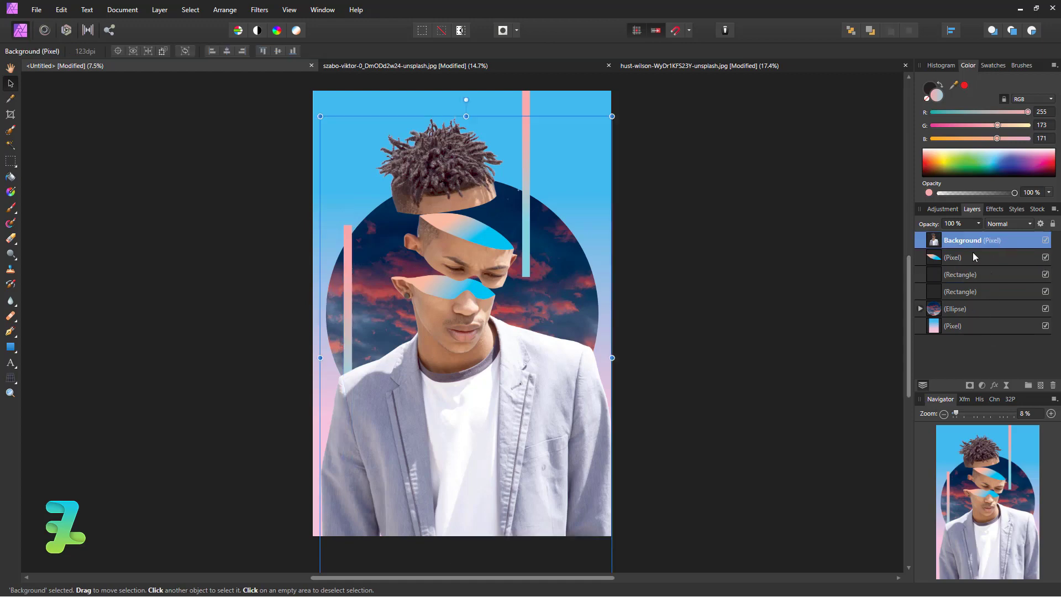
pyautogui.click(939, 210)
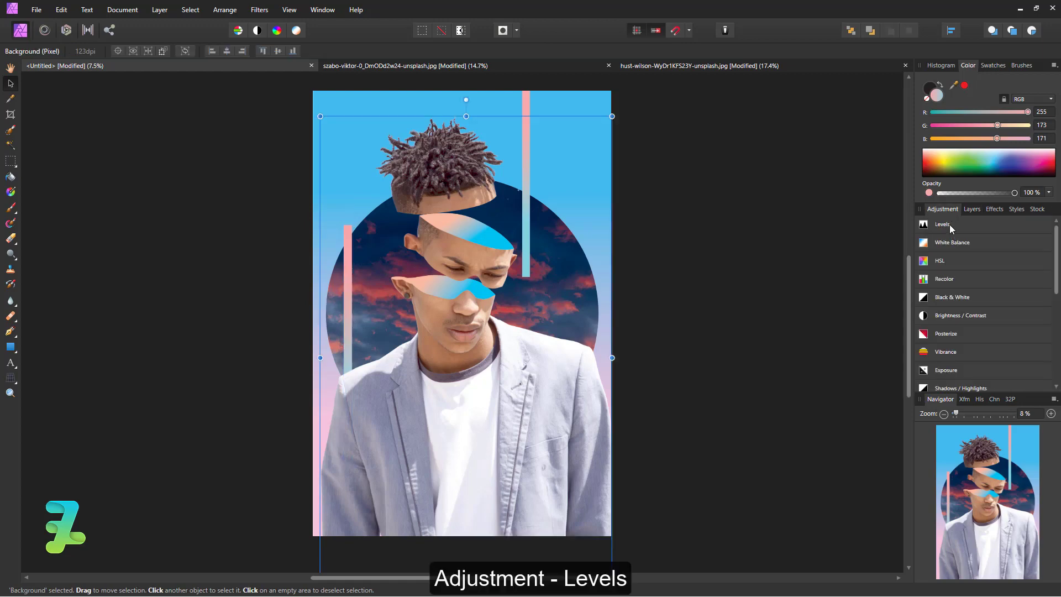
pyautogui.click(943, 225)
pyautogui.moveTo(664, 432)
pyautogui.mouseDown()
pyautogui.moveTo(702, 442)
pyautogui.moveTo(637, 443)
pyautogui.mouseUp()
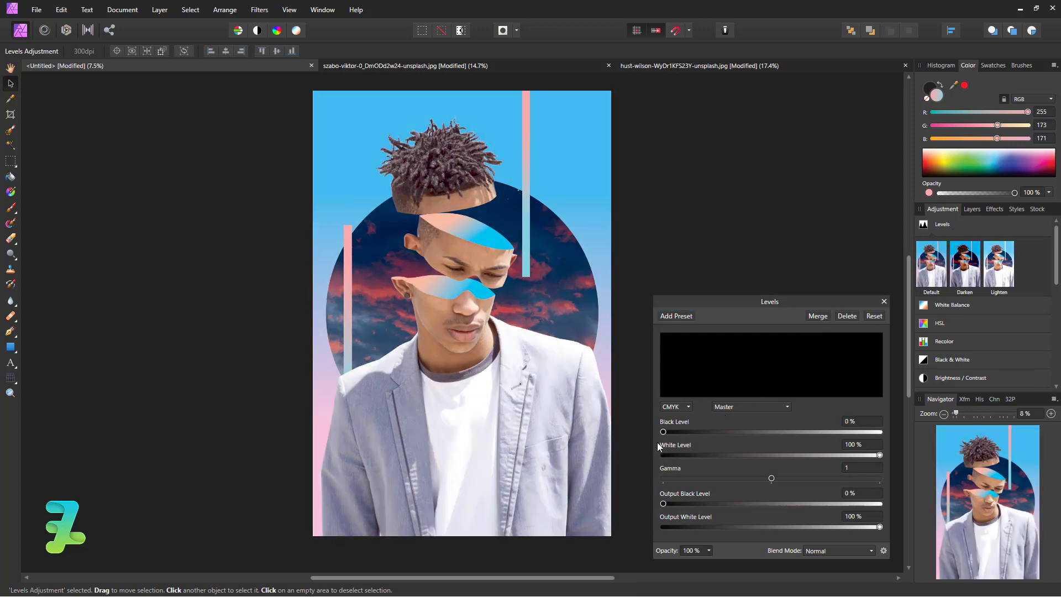
pyautogui.moveTo(772, 479)
pyautogui.mouseDown()
pyautogui.moveTo(710, 480)
pyautogui.moveTo(731, 483)
pyautogui.mouseUp()
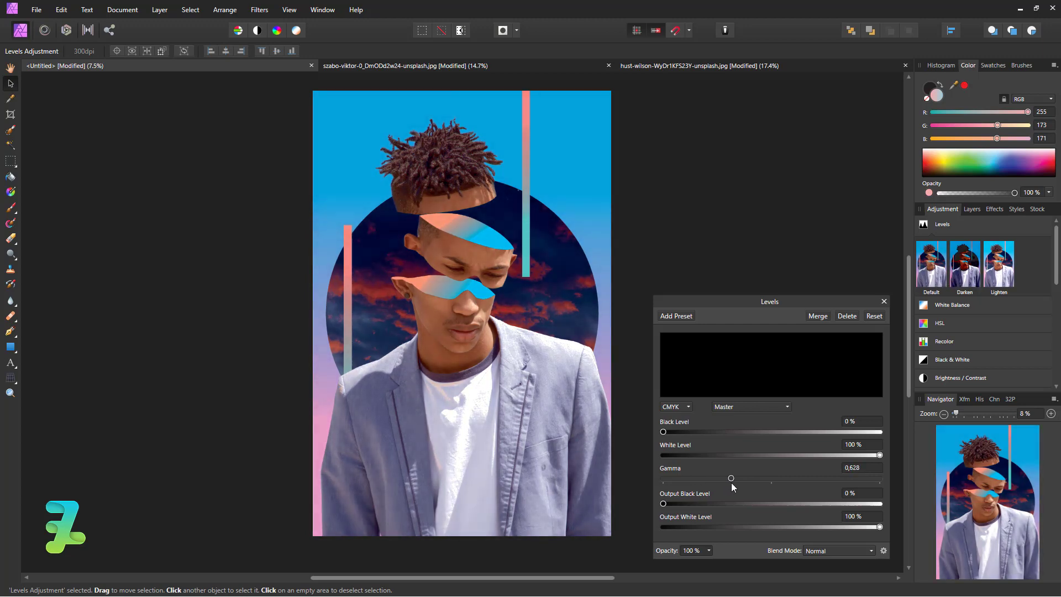
# Step: Add HSL and Brightness/Contrast adjustments with brightness −18% and contrast −34%
pyautogui.click(964, 320)
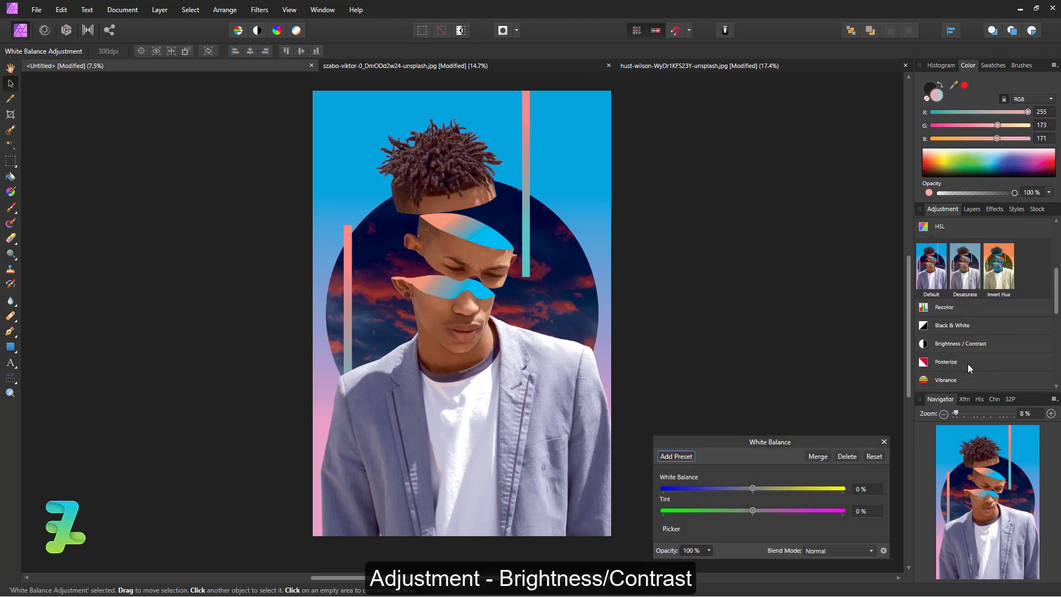
pyautogui.scroll(-2, 967, 363)
pyautogui.click(962, 317)
pyautogui.scroll(-3, 977, 374)
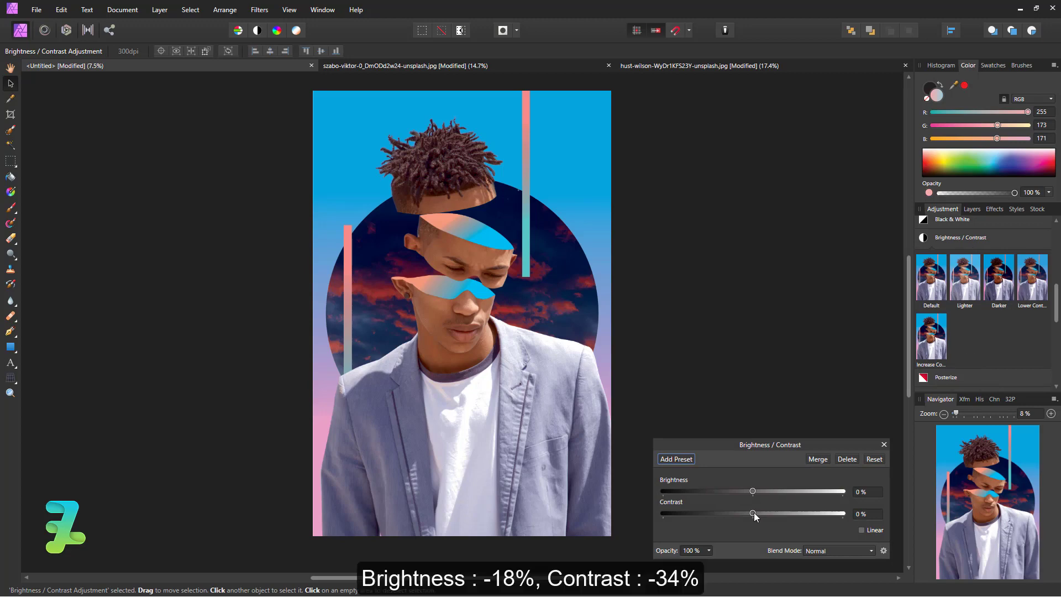
pyautogui.moveTo(753, 513)
pyautogui.mouseDown()
pyautogui.moveTo(797, 514)
pyautogui.moveTo(708, 514)
pyautogui.moveTo(738, 497)
pyautogui.mouseUp()
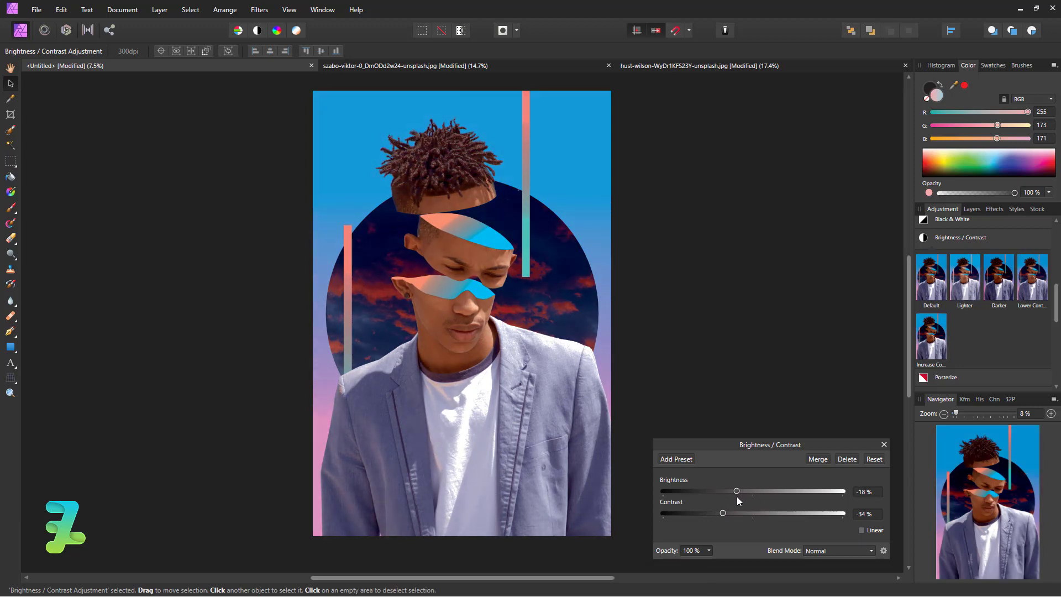
pyautogui.click(969, 208)
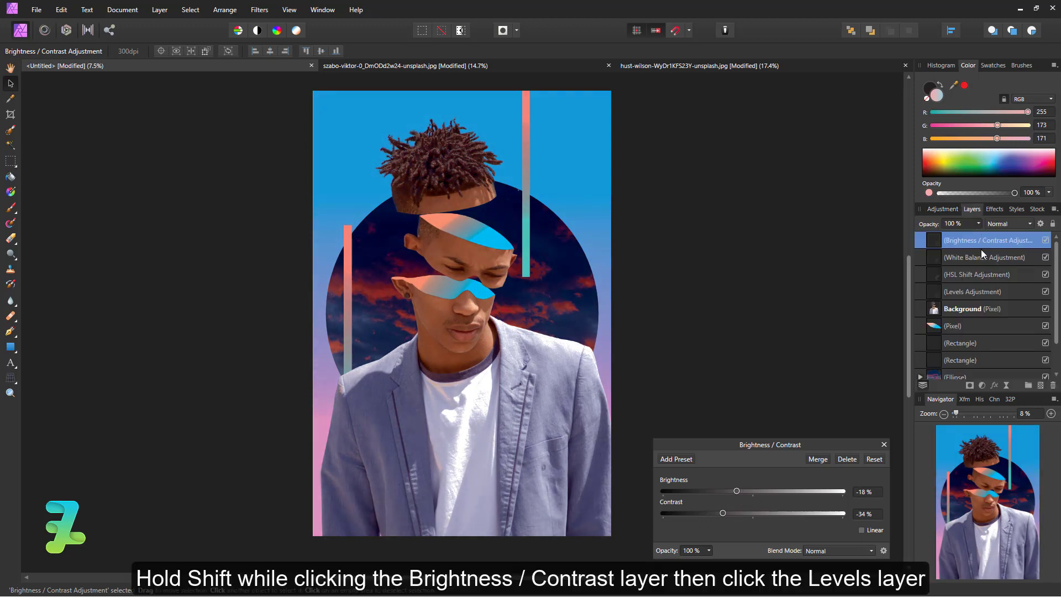
# Step: Drag the four adjustment layers into the Background (Pixel) layer and close the Brightness/Contrast settings
pyautogui.keyDown('shift'); pyautogui.click(991, 290); pyautogui.keyUp('shift')
pyautogui.moveTo(1021, 290); pyautogui.dragTo(1020, 310)
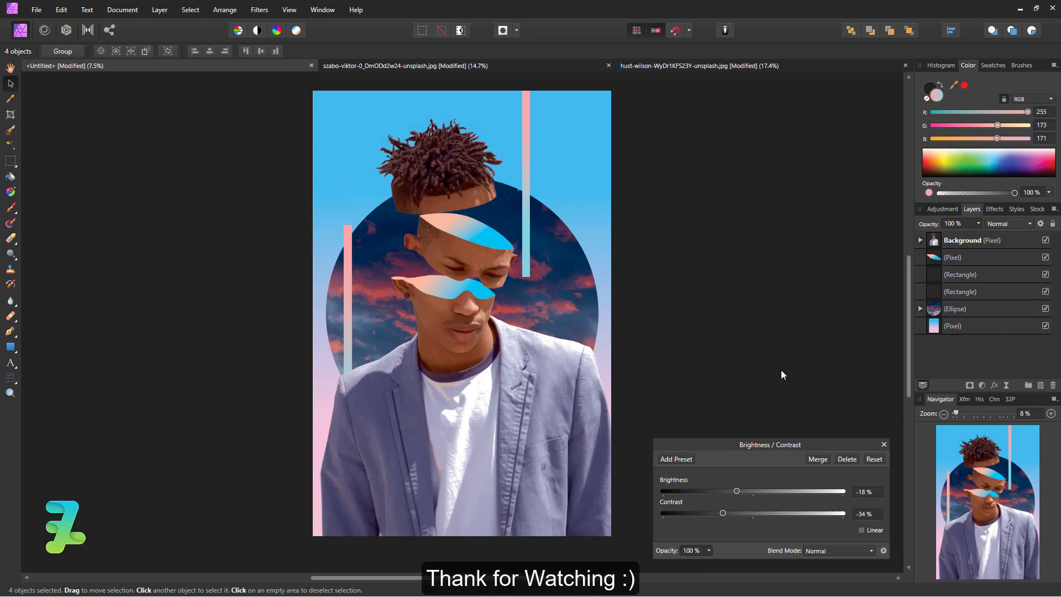
pyautogui.click(885, 444)
pyautogui.click(990, 240)
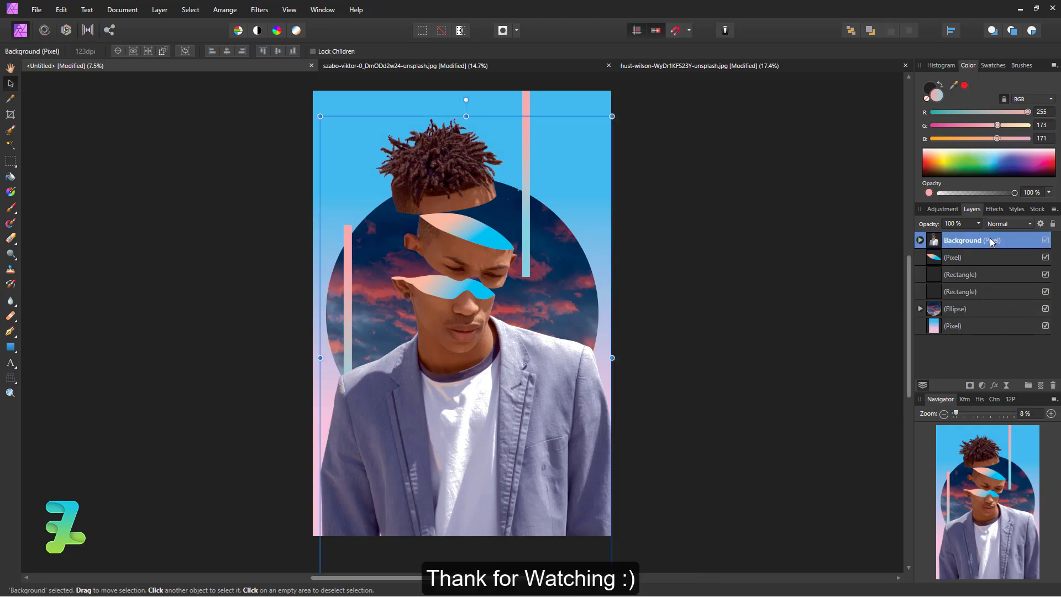